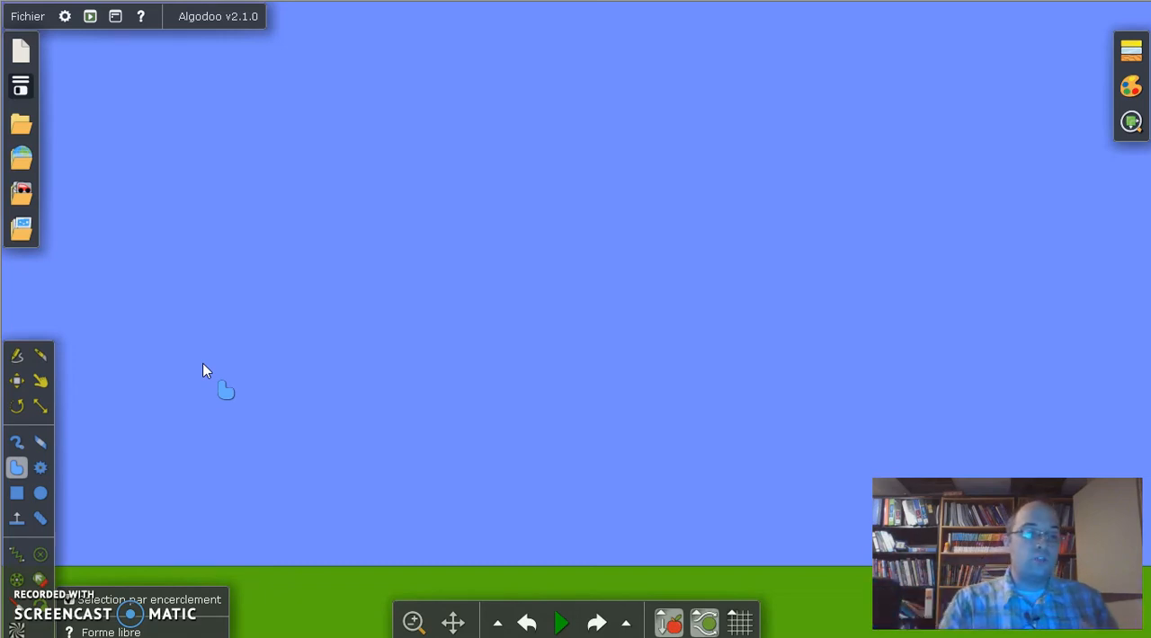
Step: Create a new scene with the default colour palette, Valeur par défaut
click(38, 383)
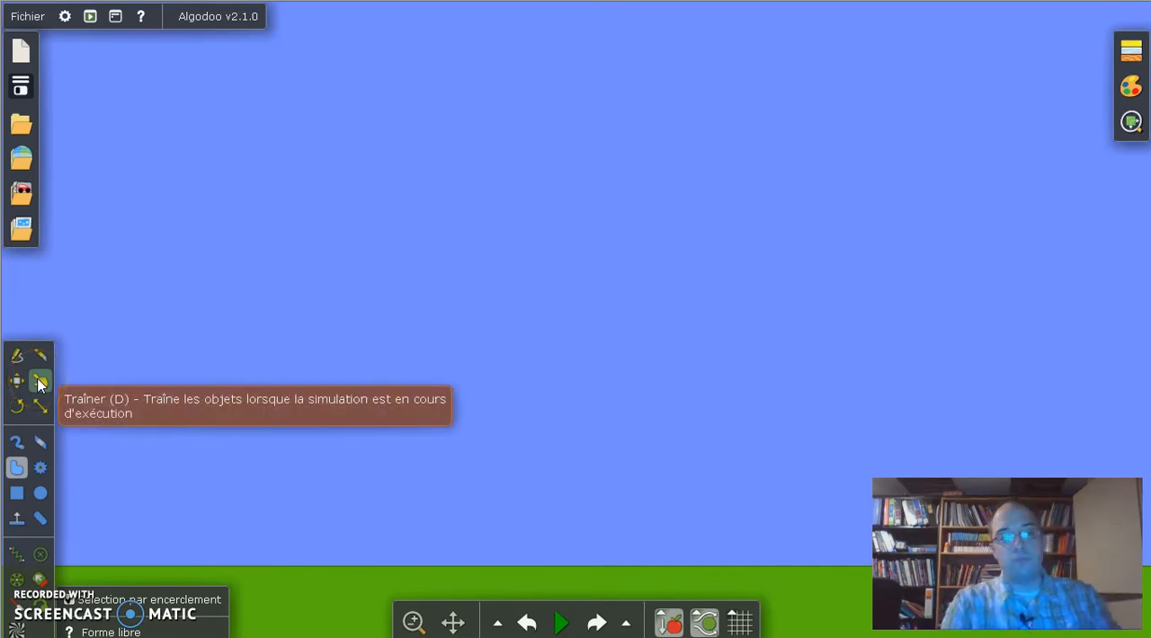
click(27, 15)
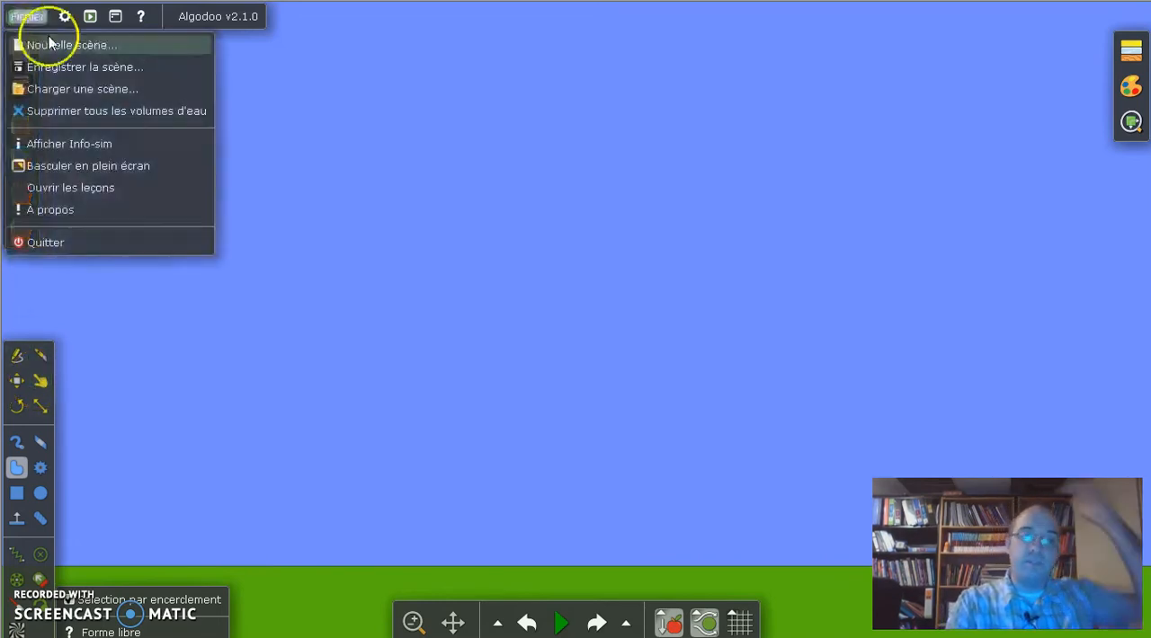
click(70, 50)
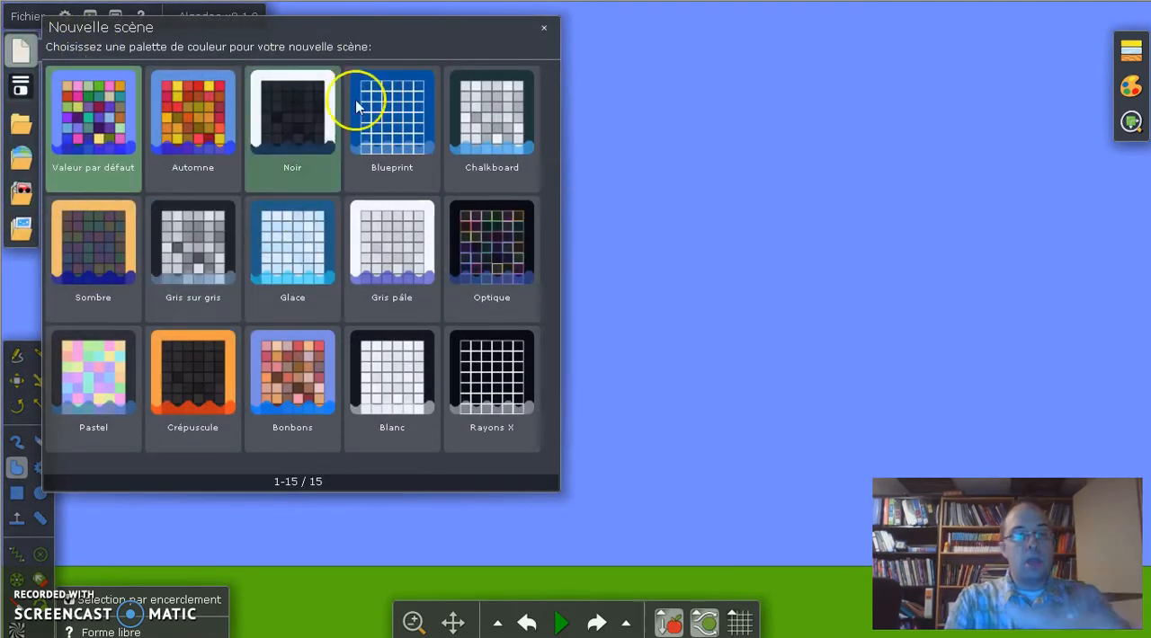
click(129, 104)
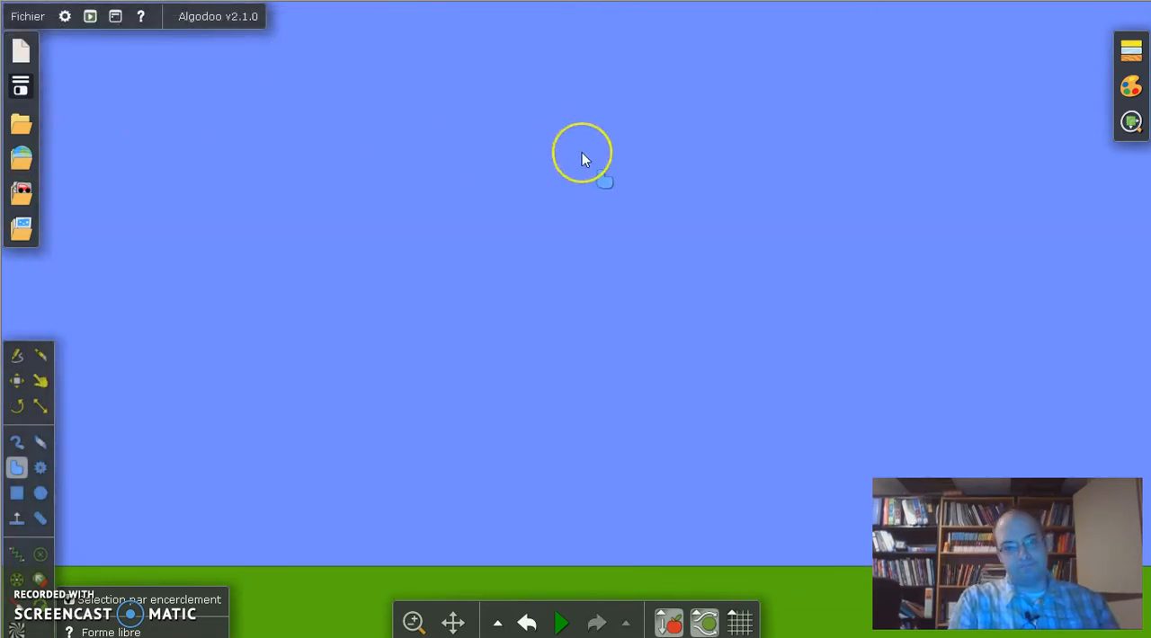
Step: View the saved scenes in the Desktop folder and close the list without loading one
click(12, 20)
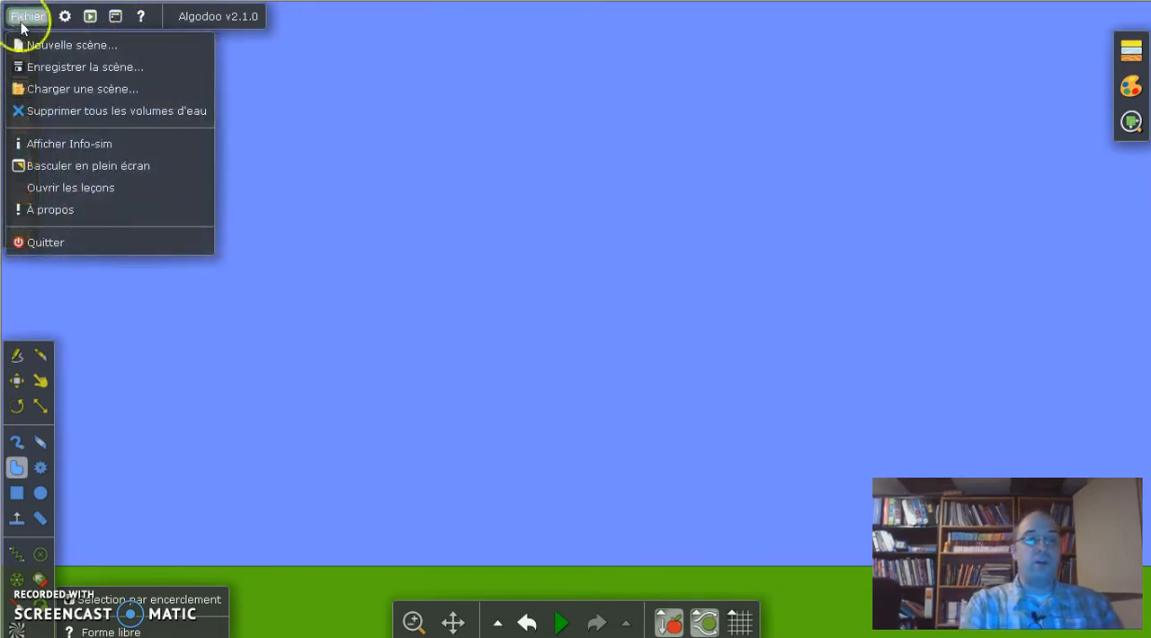
click(97, 90)
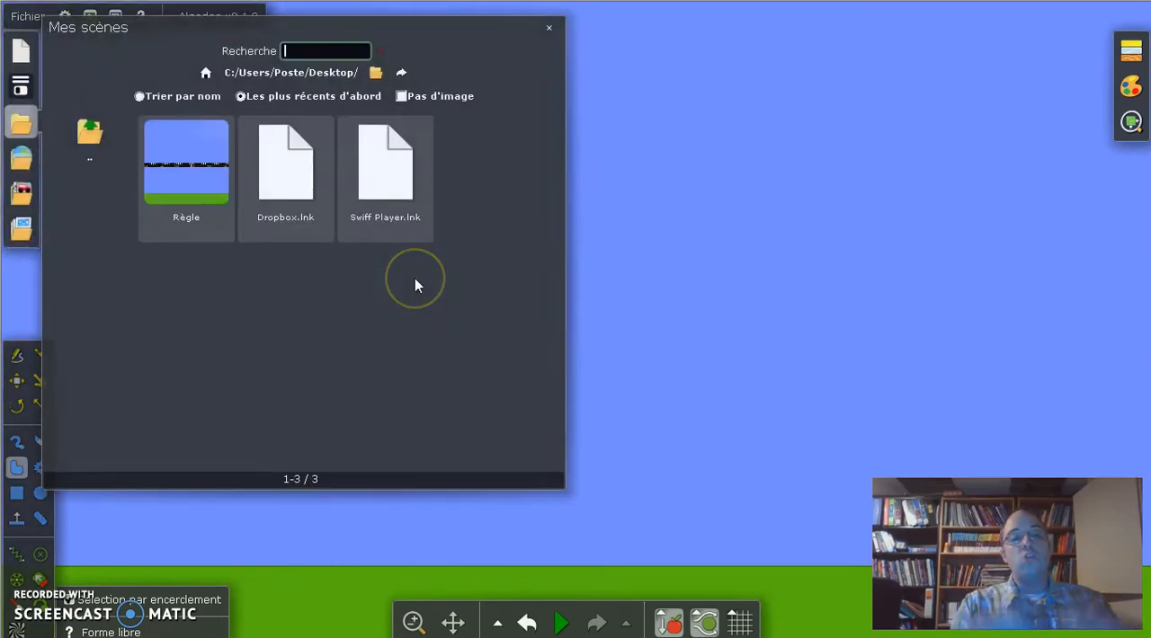
click(550, 27)
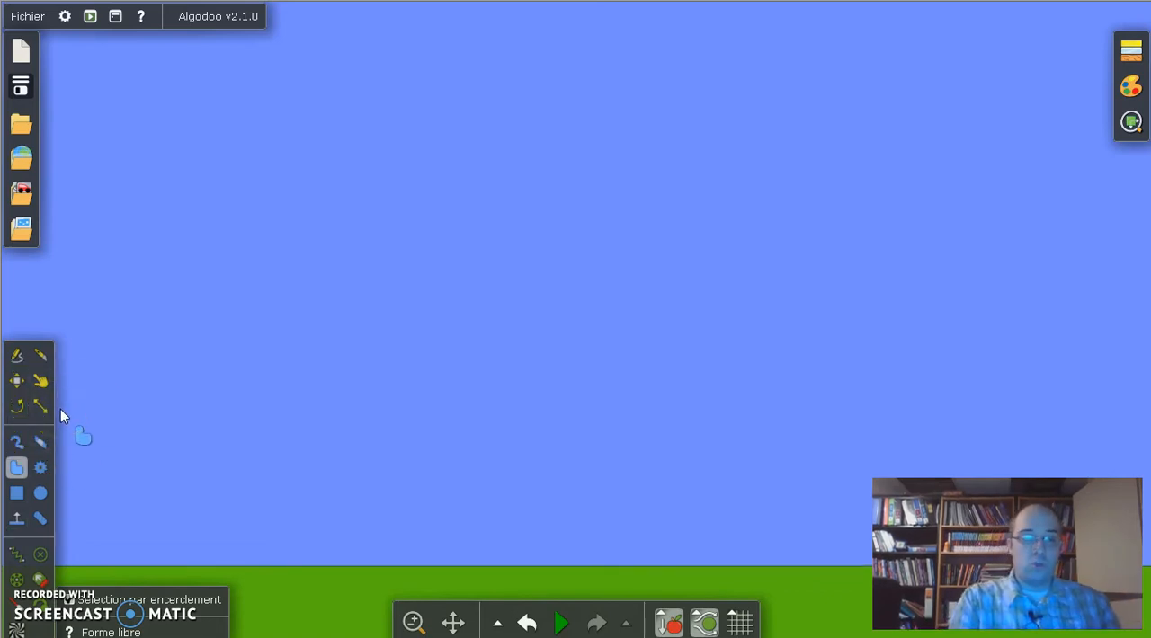
Step: Draw a hooked freehand stroke with the 0.050 m brush, and remove its lower part with the 0.40 m eraser
click(15, 443)
mouse_move(342, 181)
mouse_down()
mouse_move(653, 213)
mouse_move(644, 320)
mouse_move(560, 327)
mouse_move(482, 256)
mouse_up()
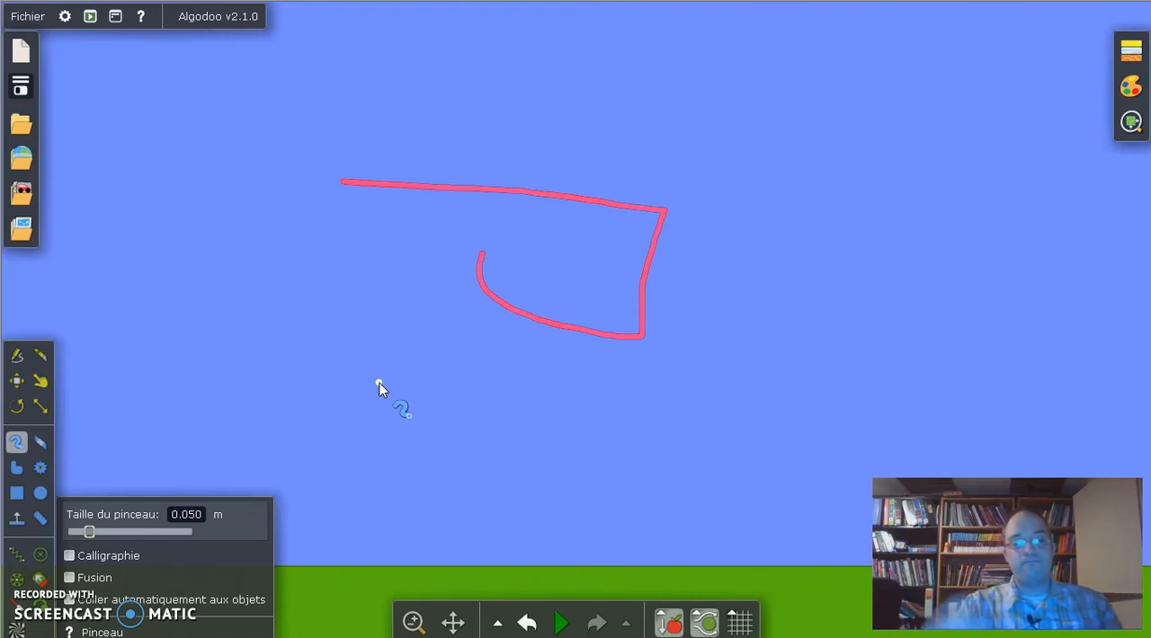
click(110, 377)
click(41, 442)
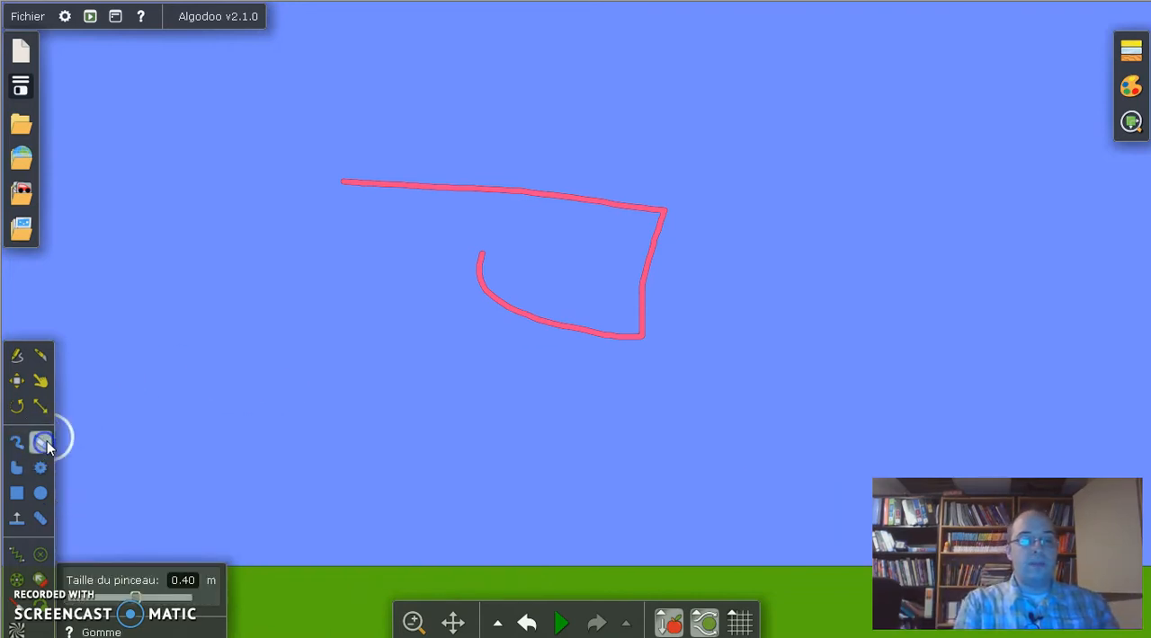
mouse_move(385, 270)
mouse_down()
mouse_move(463, 251)
mouse_move(502, 294)
mouse_move(639, 336)
mouse_move(644, 273)
mouse_up()
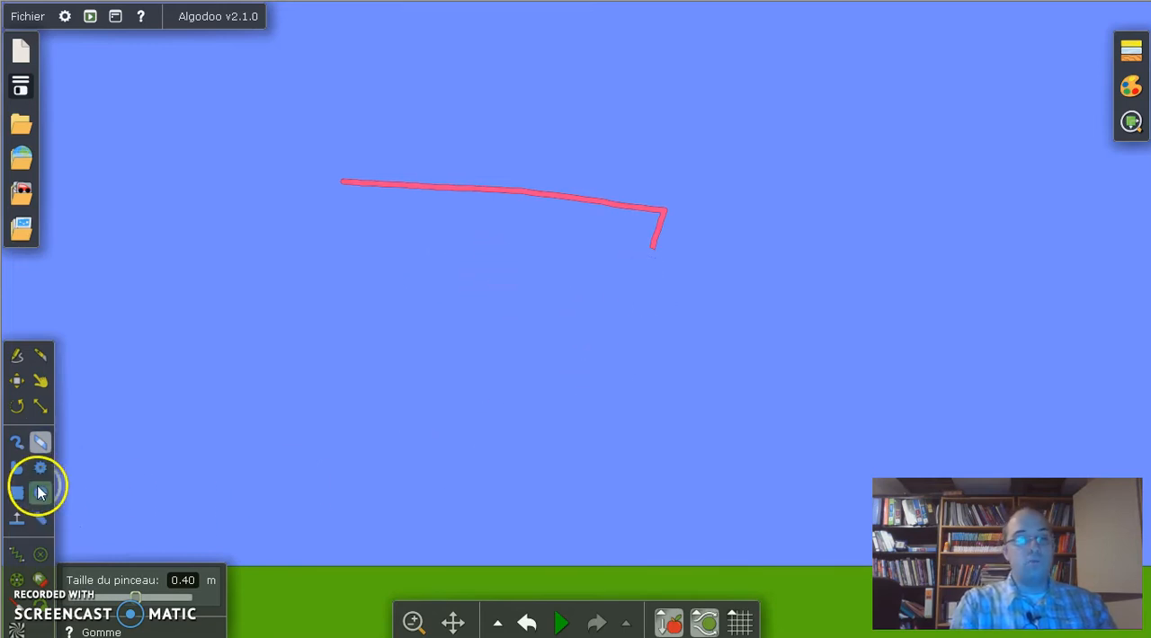
Step: Draw a rounded closed freeform shape below the brush stroke
click(20, 469)
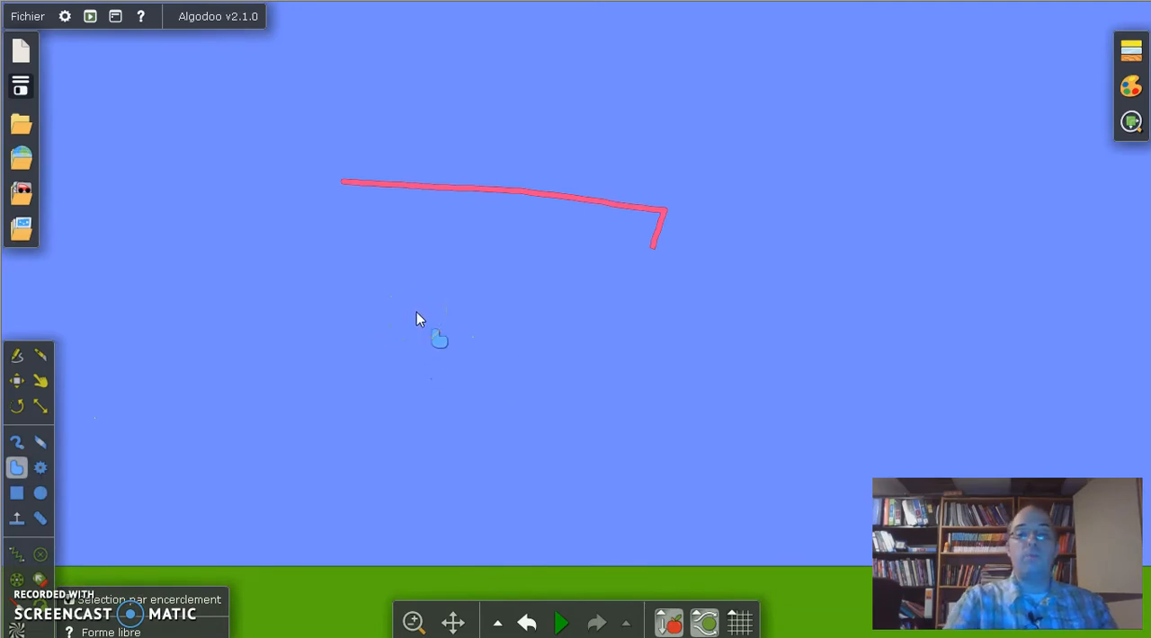
mouse_move(415, 313)
mouse_down()
mouse_move(488, 299)
mouse_move(570, 354)
mouse_move(528, 433)
mouse_move(419, 430)
mouse_move(357, 390)
mouse_up()
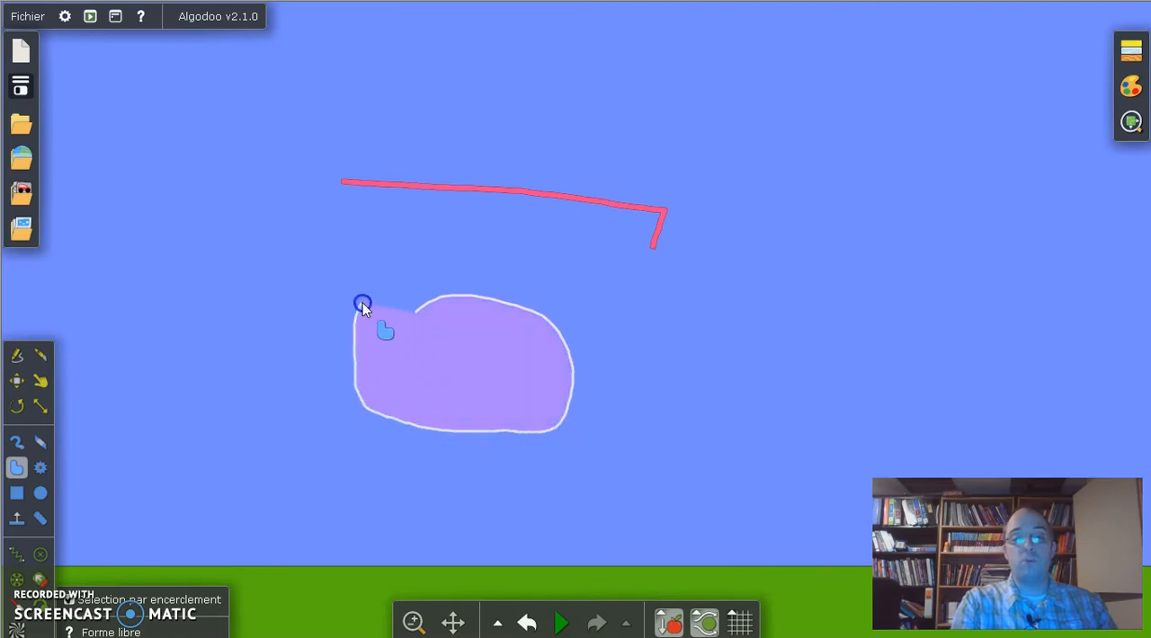
drag(397, 310, 406, 314)
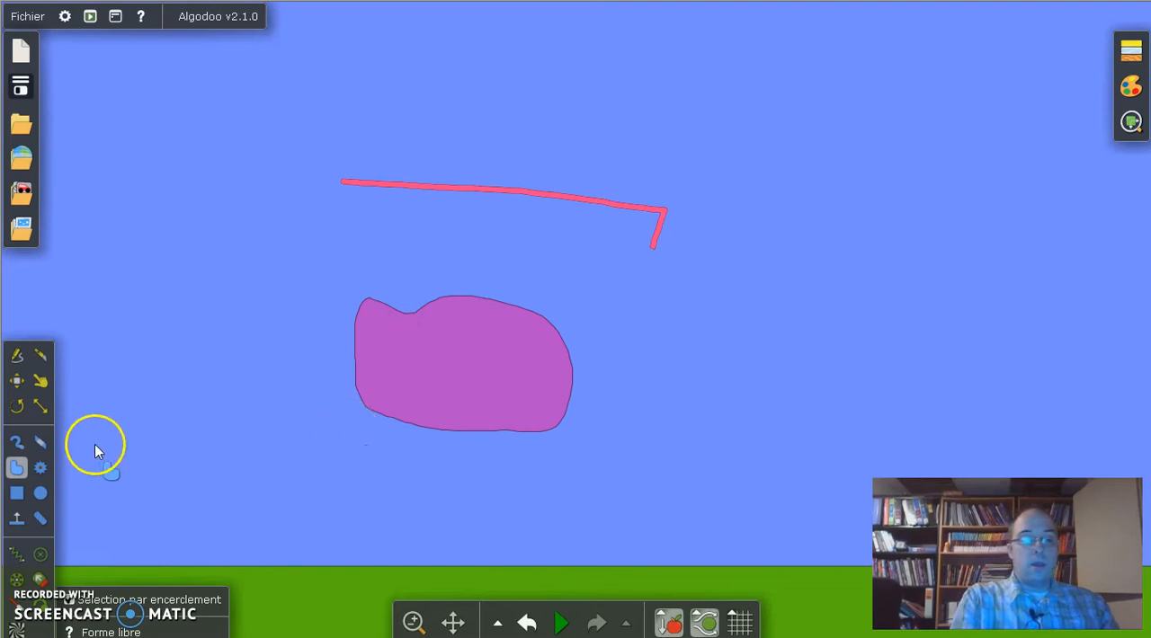
Step: Draw a gear with only external 0.20 m teeth, and a ring gear with only internal teeth overlapping the brush stroke
click(41, 468)
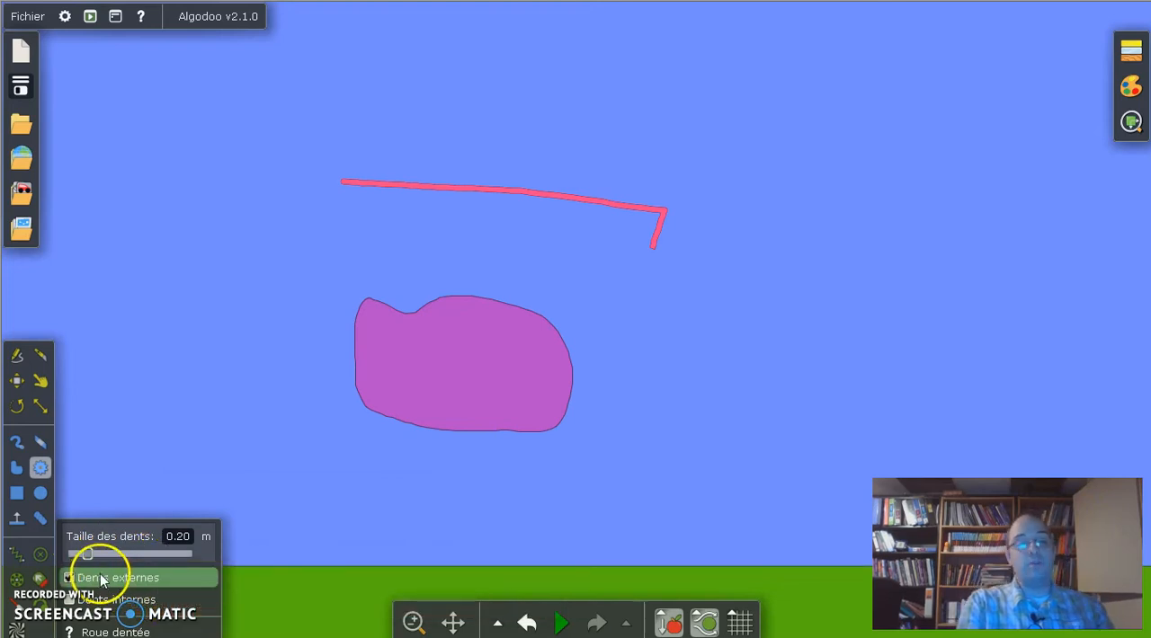
drag(819, 205, 911, 148)
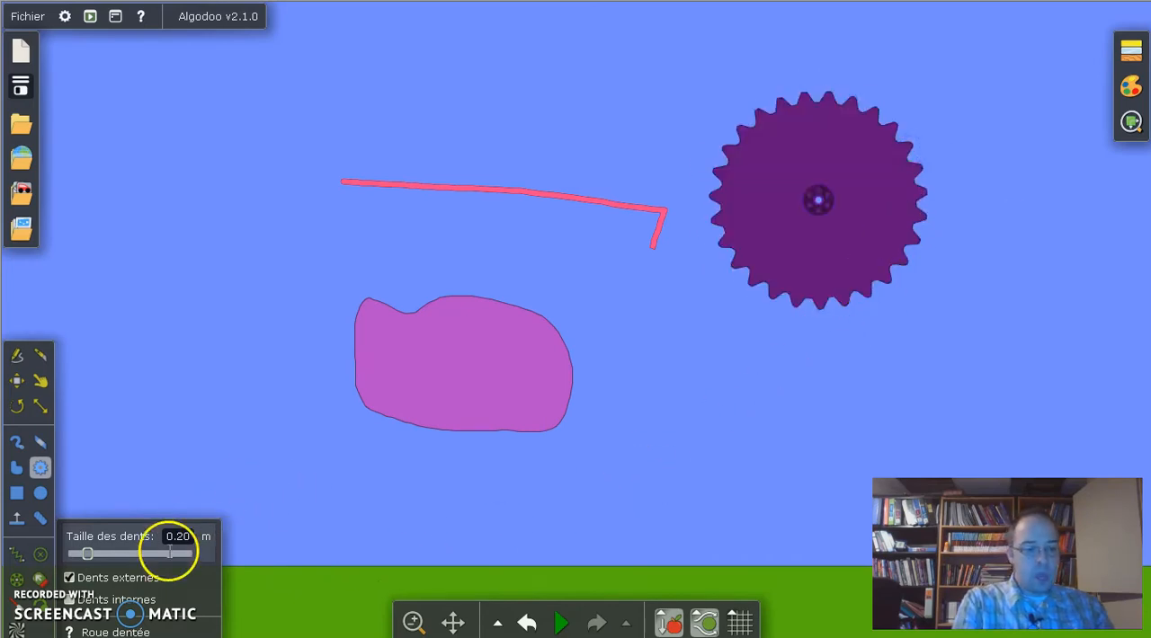
click(70, 599)
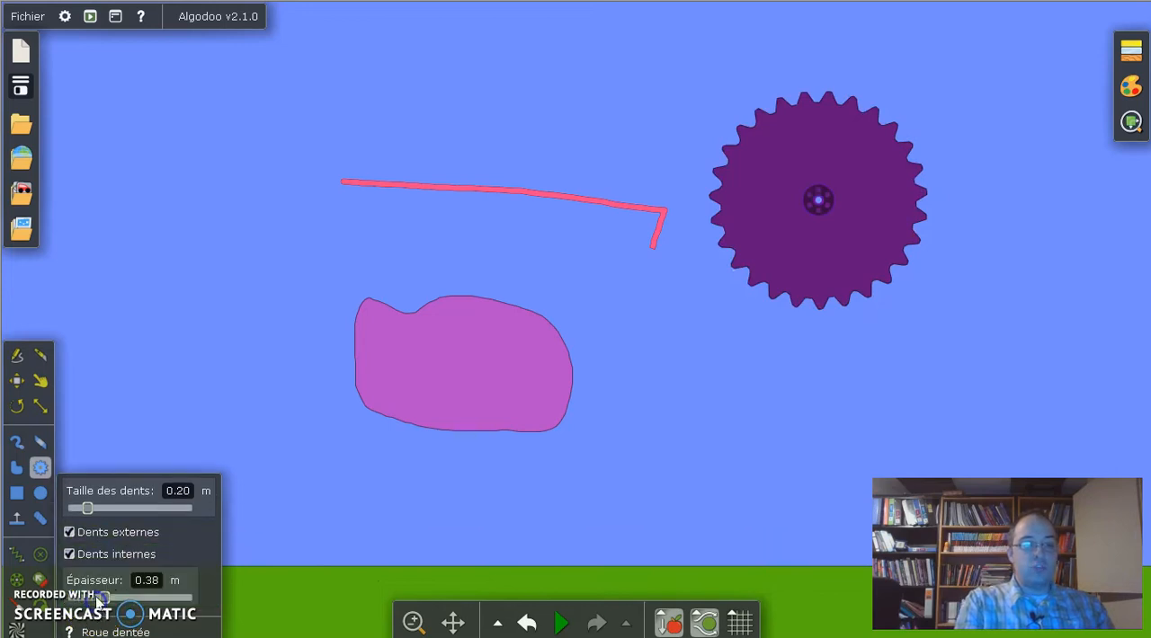
click(71, 533)
drag(180, 147, 225, 221)
drag(229, 90, 588, 56)
click(269, 193)
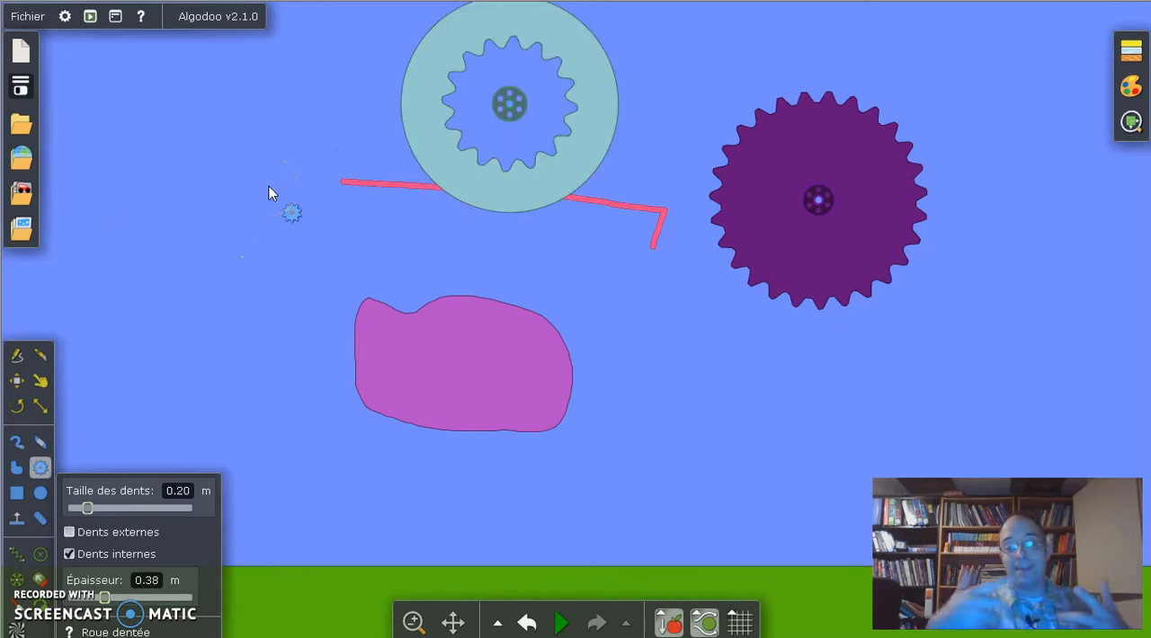
drag(269, 186, 425, 128)
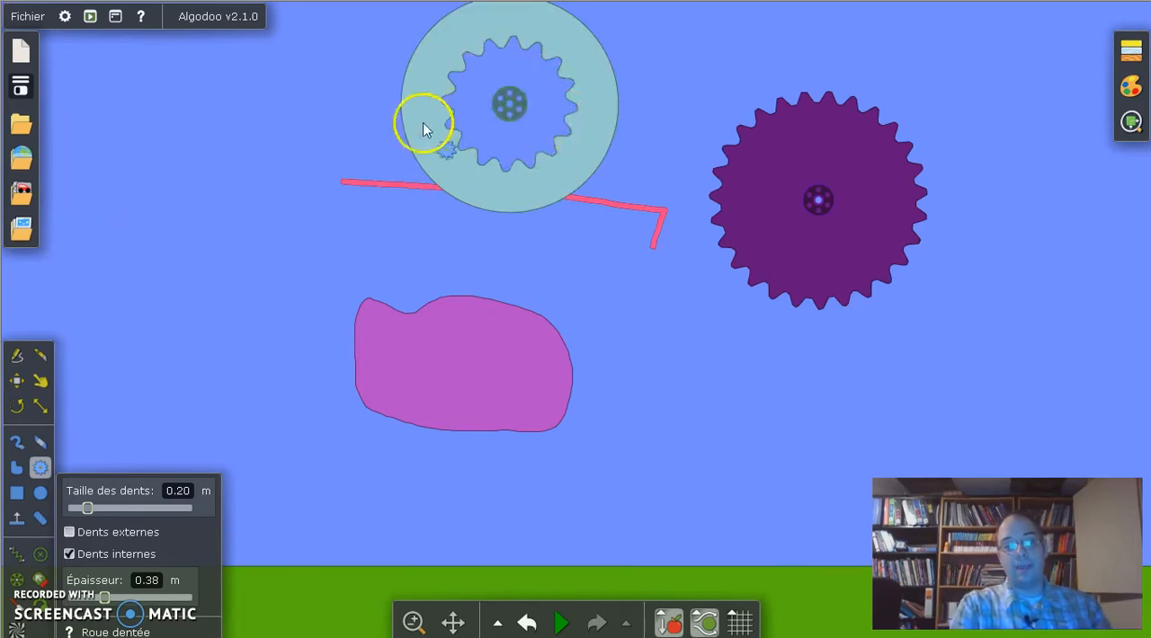
Step: Draw a ring gear with both external and internal 0.20 m teeth and 0.38 m thickness, and delete it
click(82, 551)
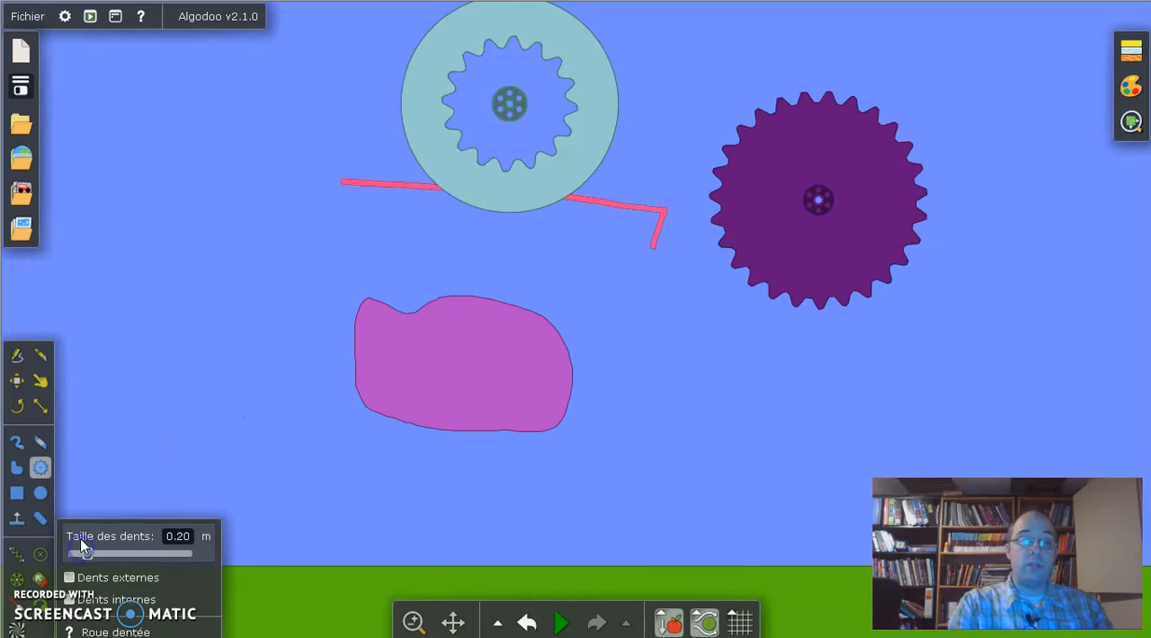
click(75, 577)
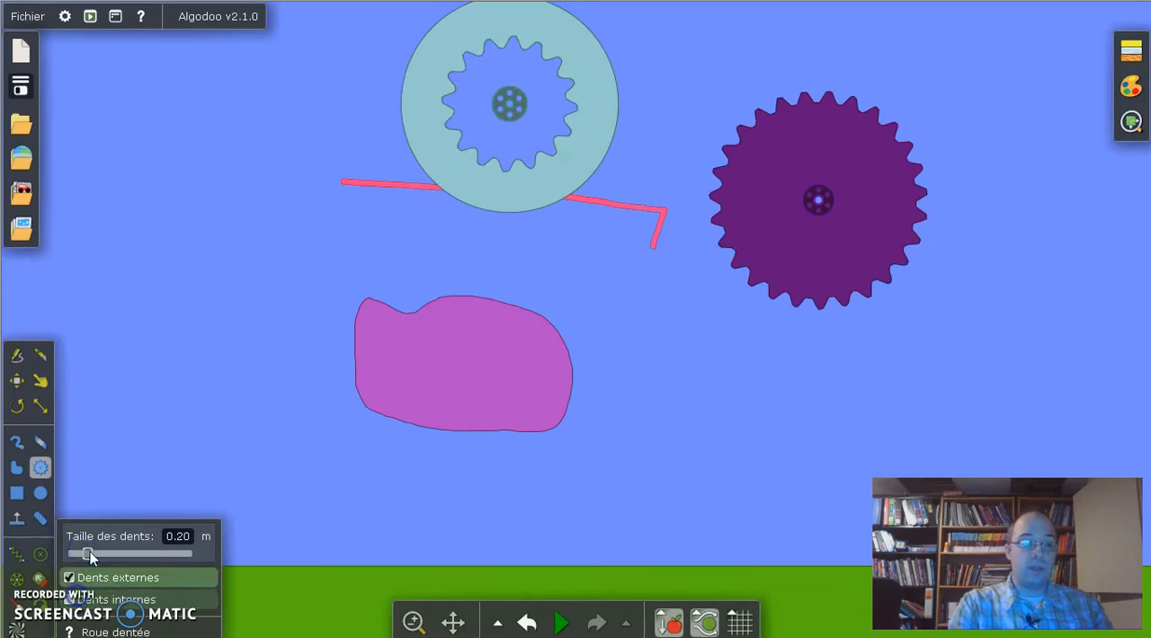
click(69, 600)
drag(130, 255, 201, 330)
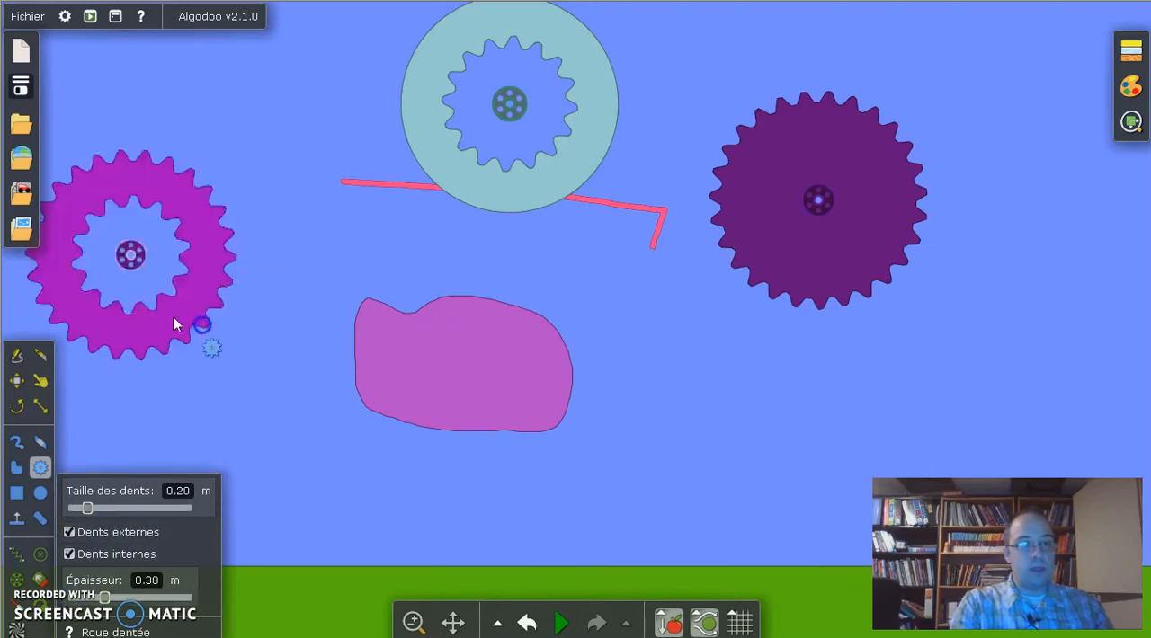
click(141, 171)
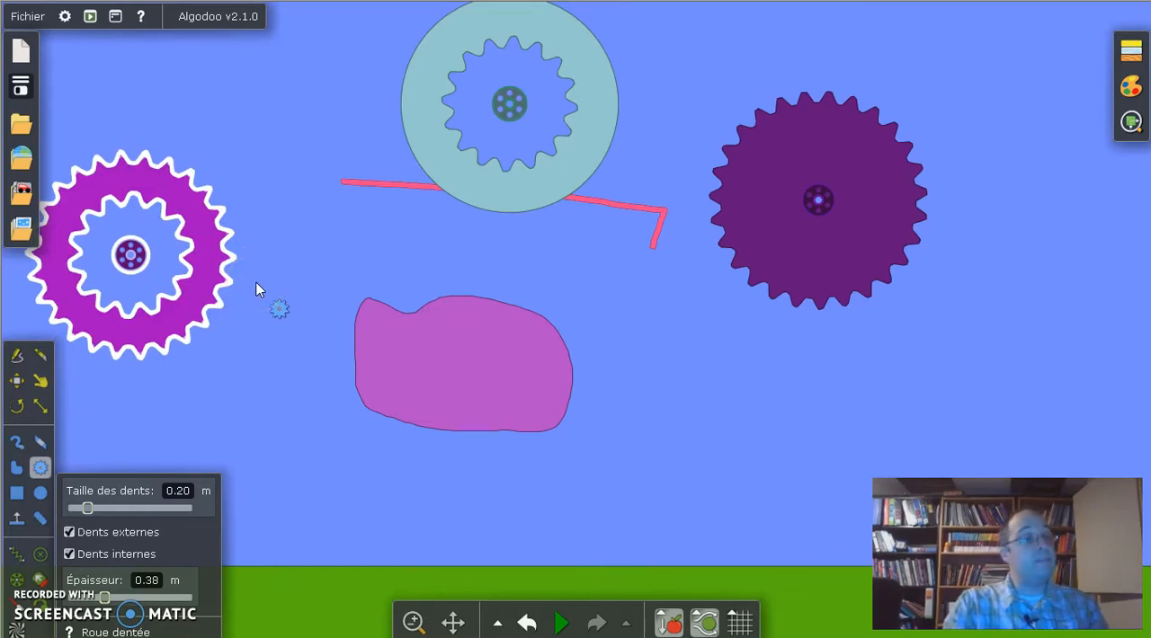
key(Delete)
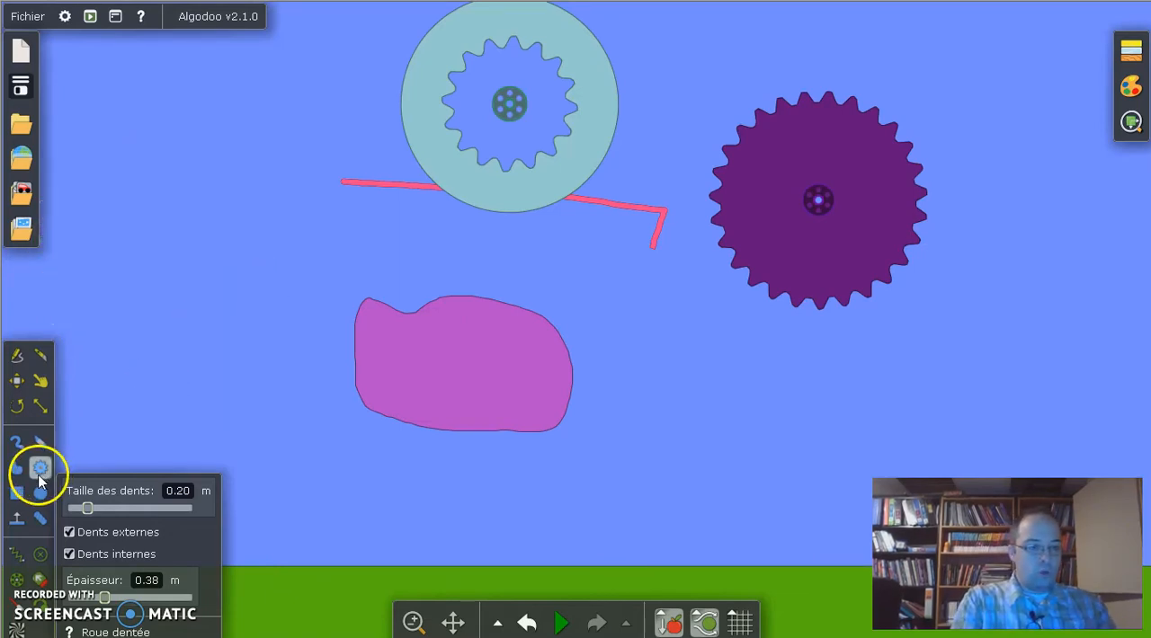
Step: Draw a circle in the empty area beside the ring gear
click(15, 494)
click(40, 494)
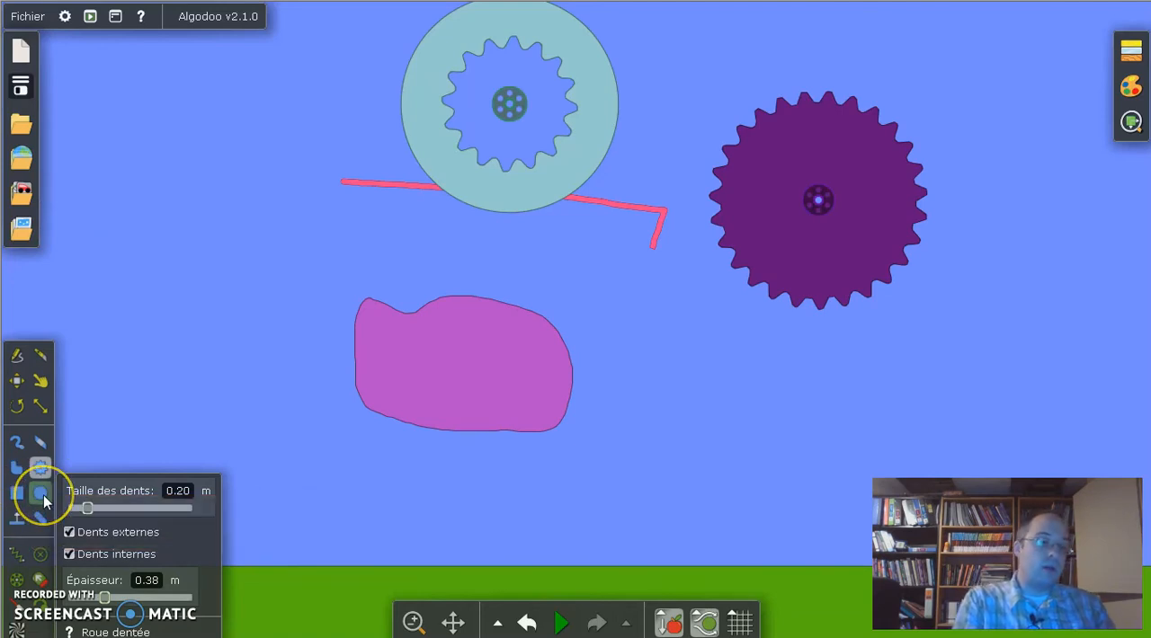
drag(212, 200, 261, 261)
Step: Place a slanted fixed plane below the circle, and draw a looping chain with 0.40 m link spacing beneath the external gear
click(16, 518)
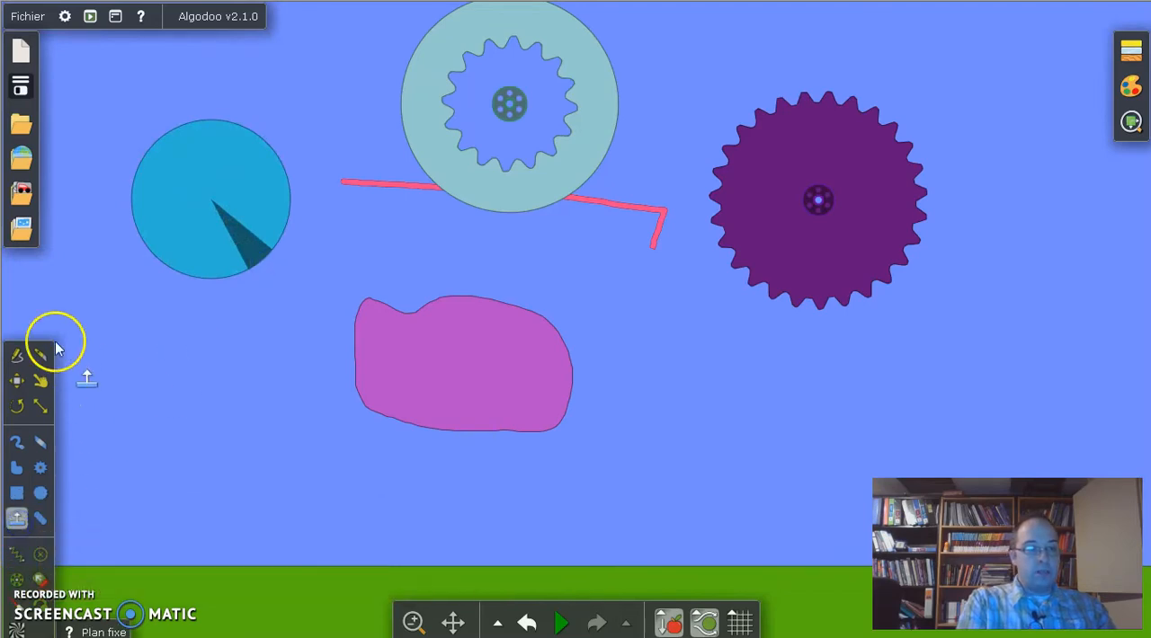
drag(49, 288, 135, 151)
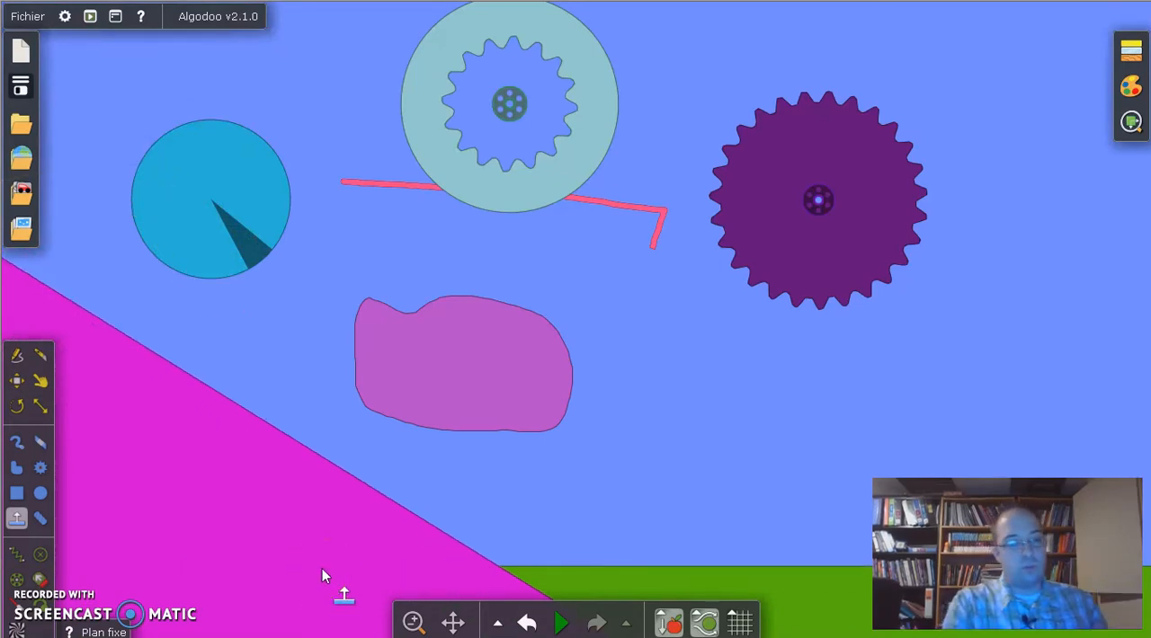
click(40, 518)
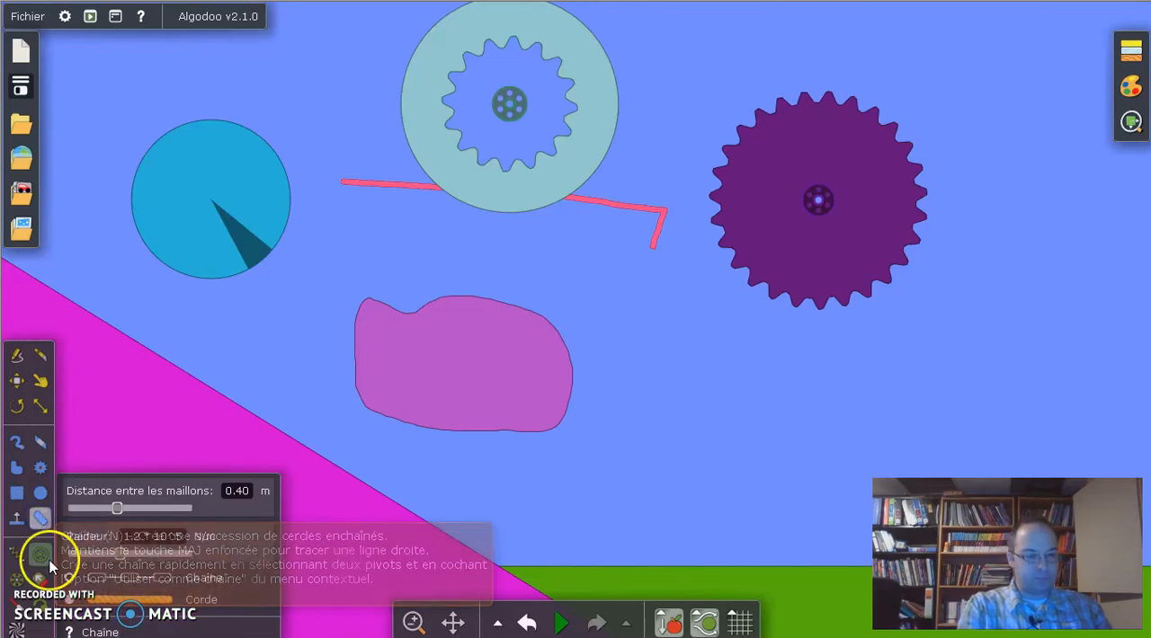
mouse_move(685, 329)
mouse_down()
mouse_move(763, 358)
mouse_move(809, 456)
mouse_move(679, 421)
mouse_move(606, 293)
mouse_move(697, 329)
mouse_up()
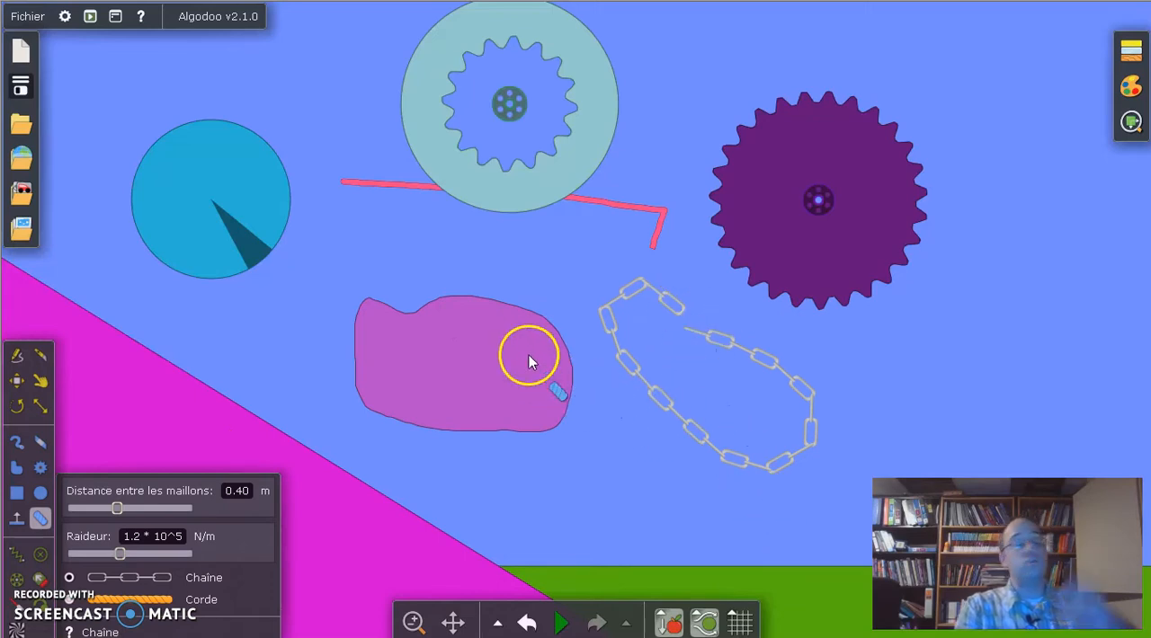
Step: Undo all the drawn objects until only the ground remains in the scene
key(ctrl+z)
key(ctrl+z)
key(ctrl+z)
key(ctrl+z)
key(ctrl+z)
key(ctrl+z)
key(ctrl+z)
key(ctrl+z)
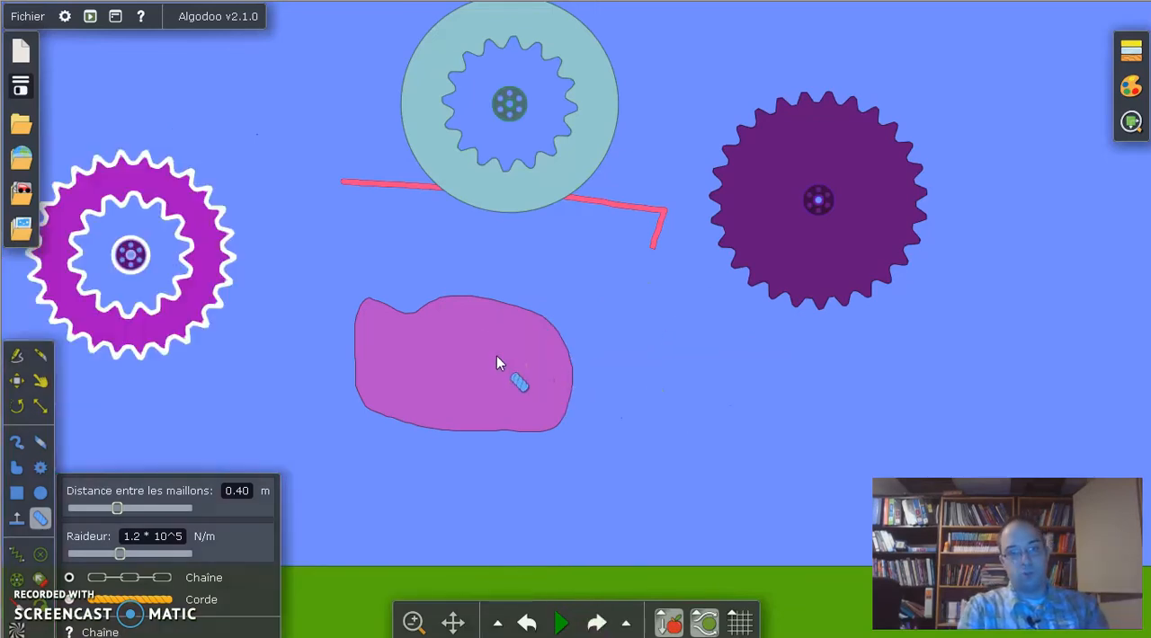
key(ctrl+z)
key(ctrl+z)
key(ctrl+z)
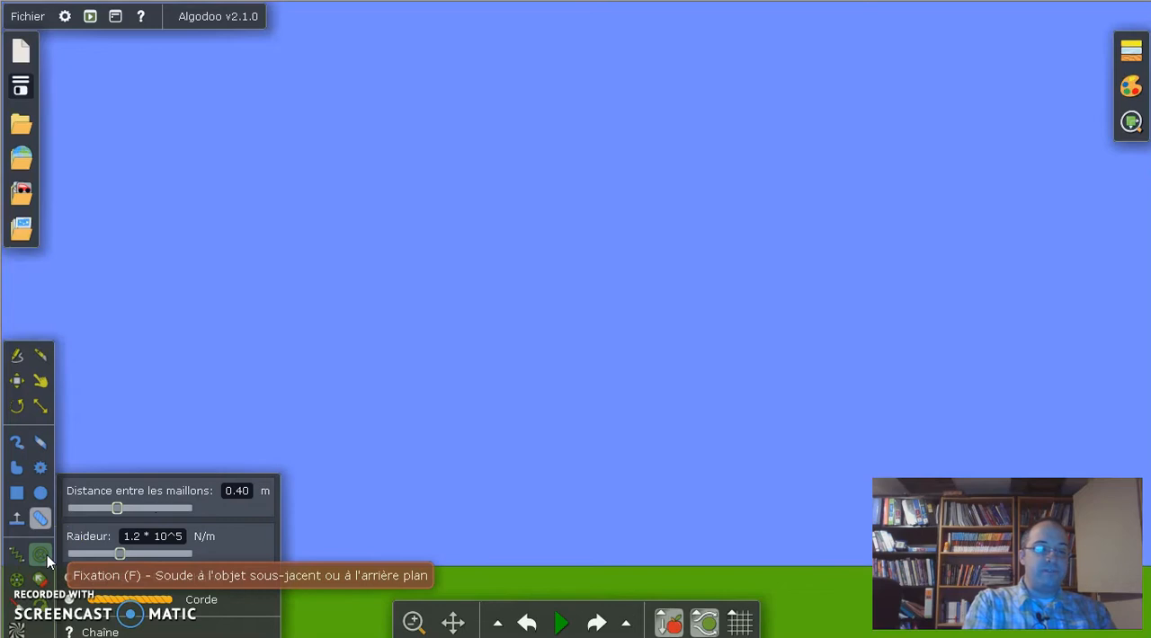
Step: Draw a long, thin horizontal box in the air above the ground
click(17, 494)
mouse_move(324, 284)
mouse_down()
mouse_move(769, 266)
mouse_move(817, 246)
mouse_move(783, 314)
mouse_move(698, 228)
mouse_move(863, 235)
mouse_move(843, 255)
mouse_up()
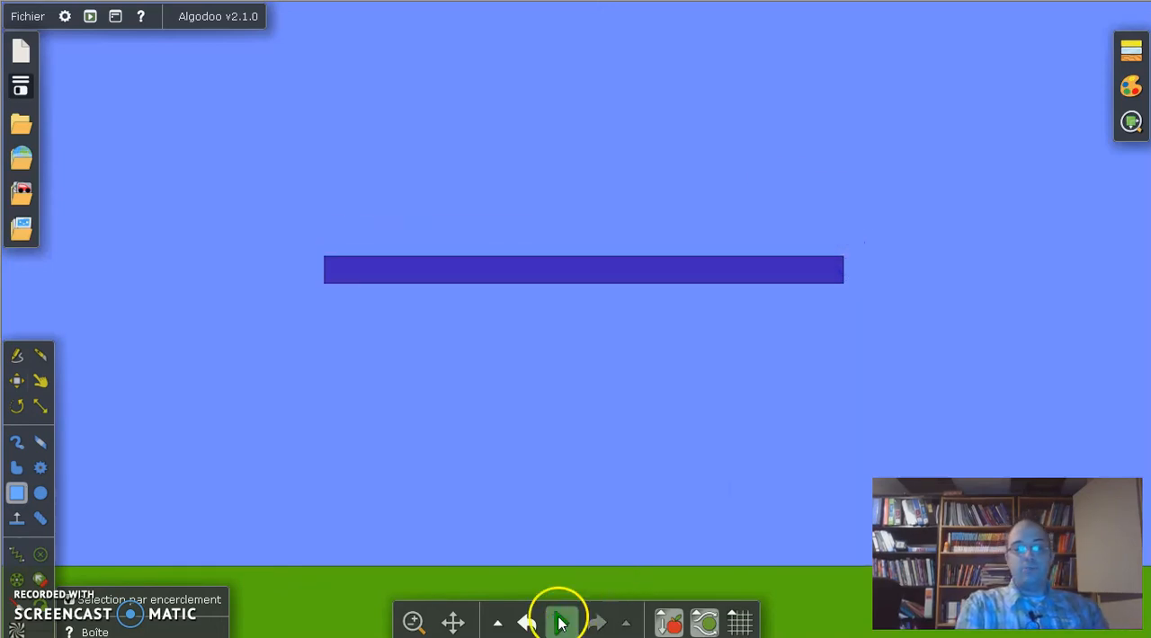
Step: Run the simulation at 1.00× speed to let the box fall, stop it and restore the box's starting position
mouse_move(560, 621)
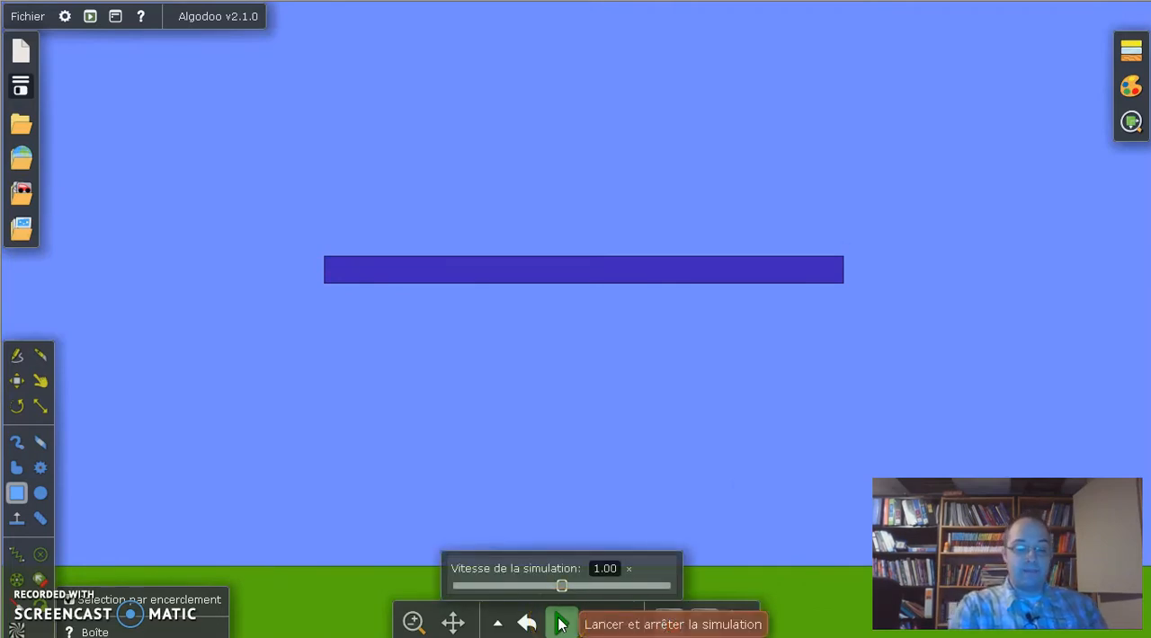
click(559, 622)
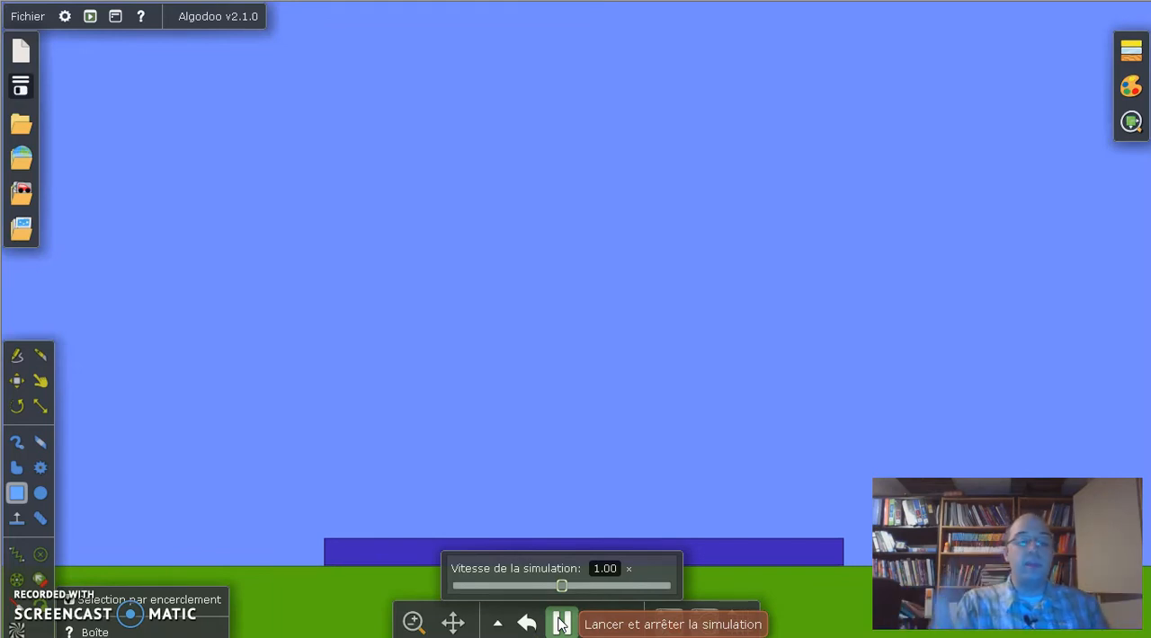
click(561, 622)
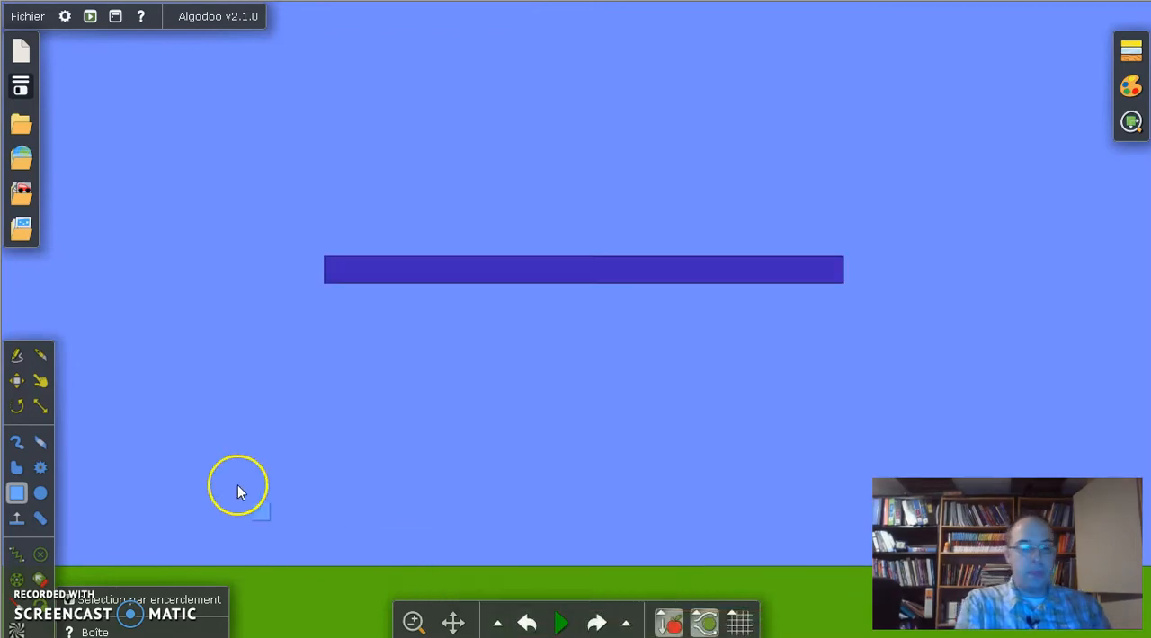
Step: Test a fixation near the left end of the horizontal box in the simulation, and undo it
click(48, 546)
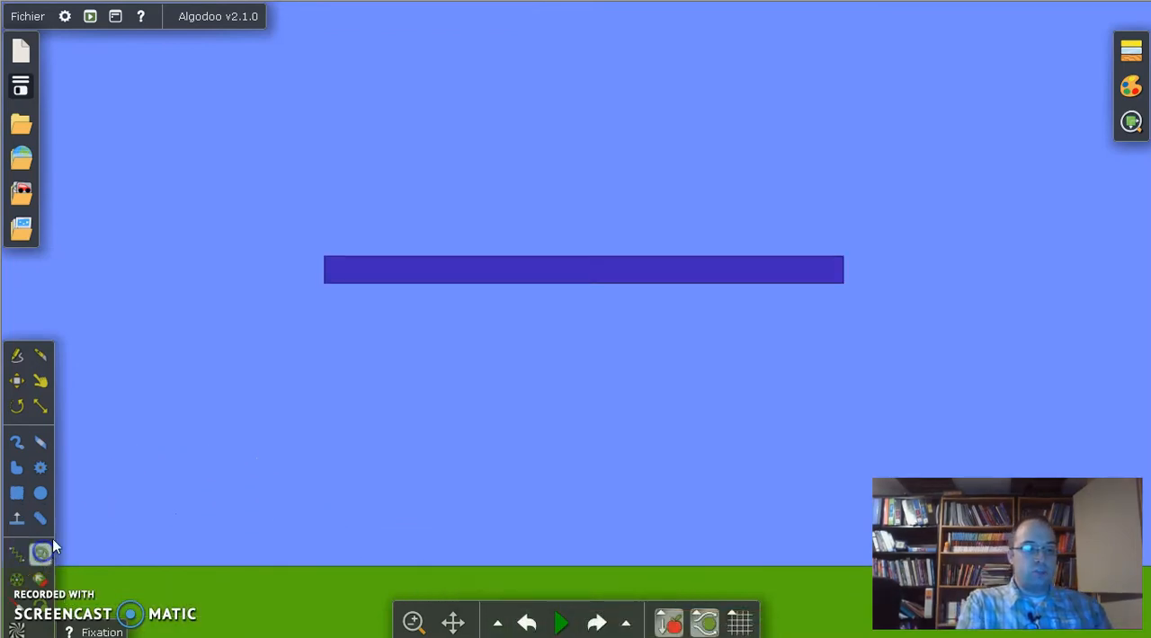
click(347, 270)
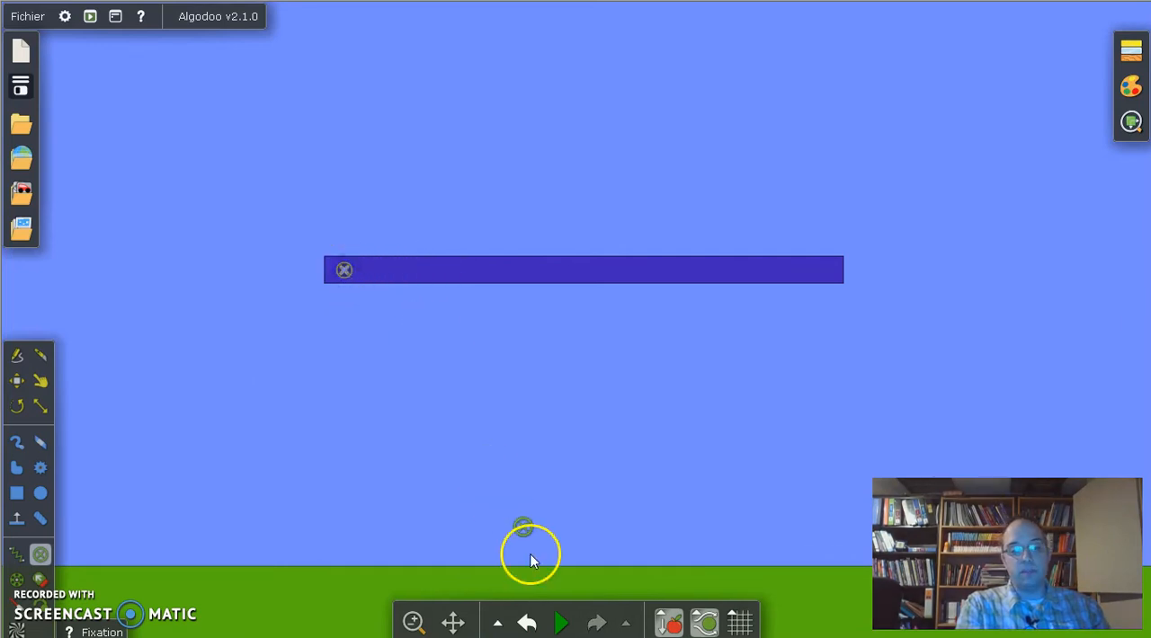
click(561, 623)
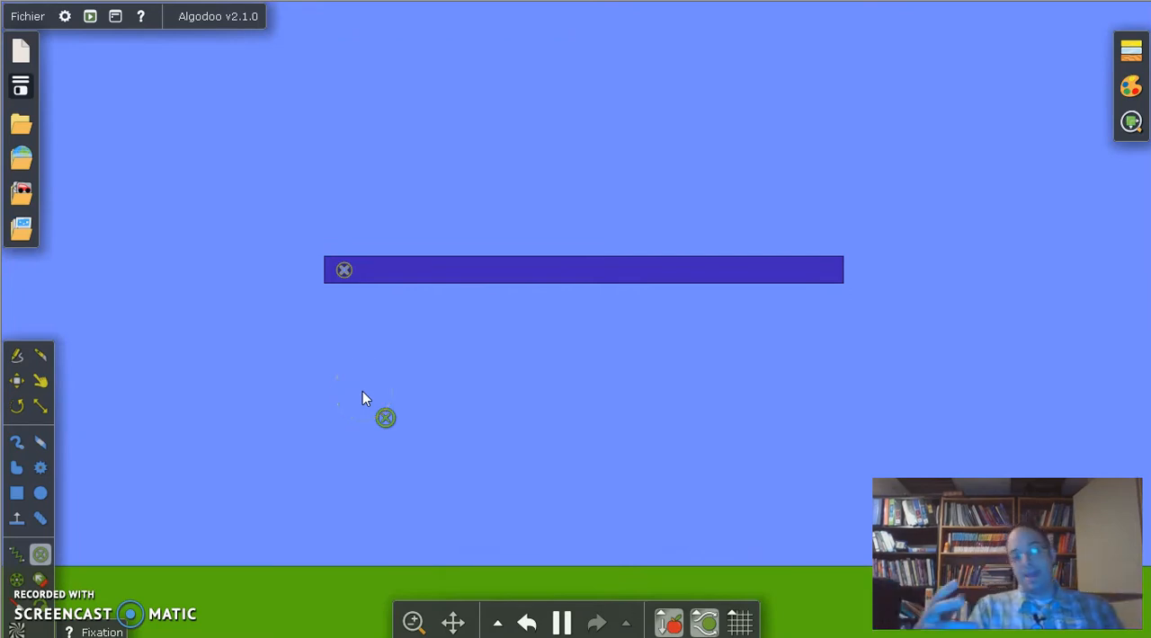
key(ctrl+z)
key(ctrl+z)
Step: Test a pivot near the left end of the horizontal box by running the simulation, and undo it
click(12, 582)
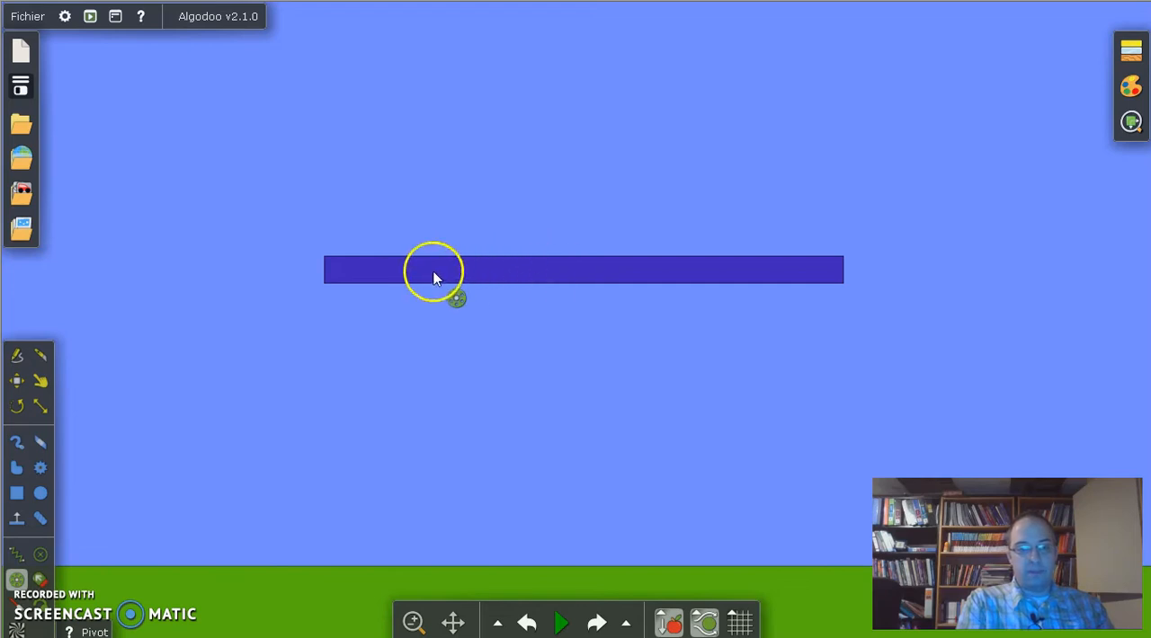
click(564, 623)
click(516, 385)
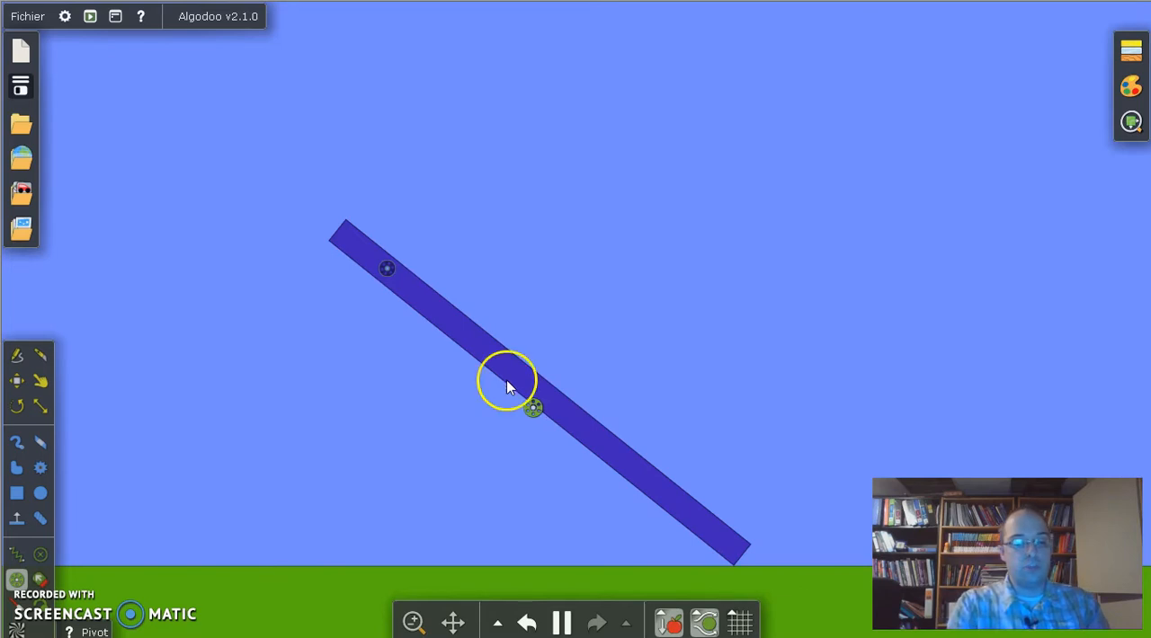
key(ctrl+z)
key(ctrl+z)
Step: Draw a small bean-shaped freeform object above the right part of the horizontal box
click(18, 470)
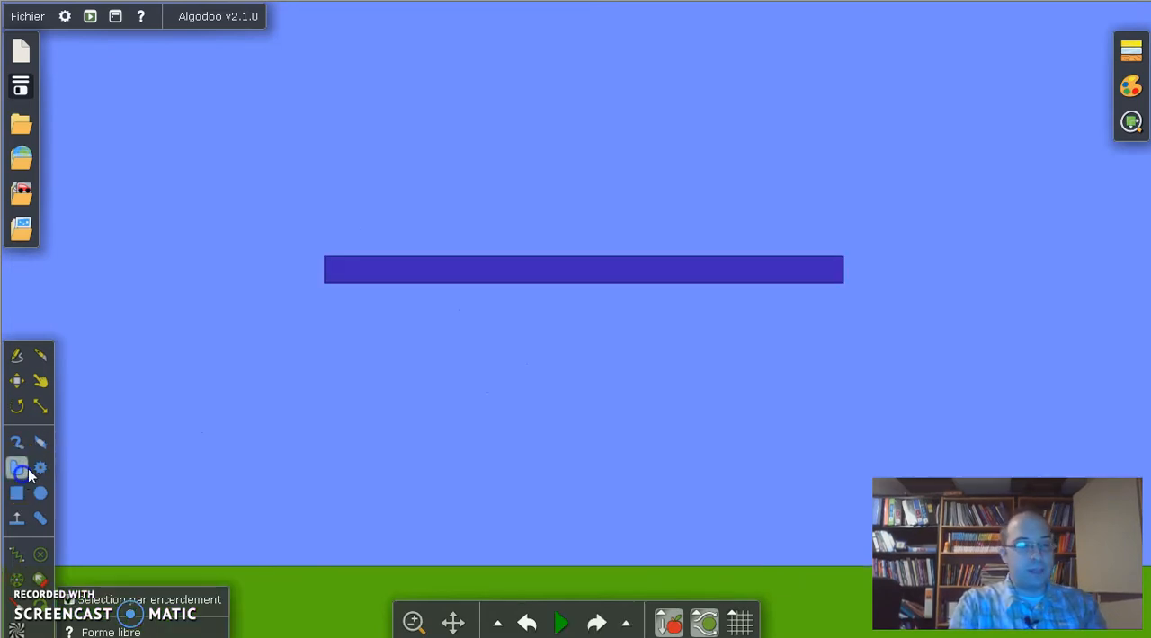
mouse_move(701, 97)
mouse_down()
mouse_move(693, 165)
mouse_move(780, 104)
mouse_up()
drag(701, 89, 705, 78)
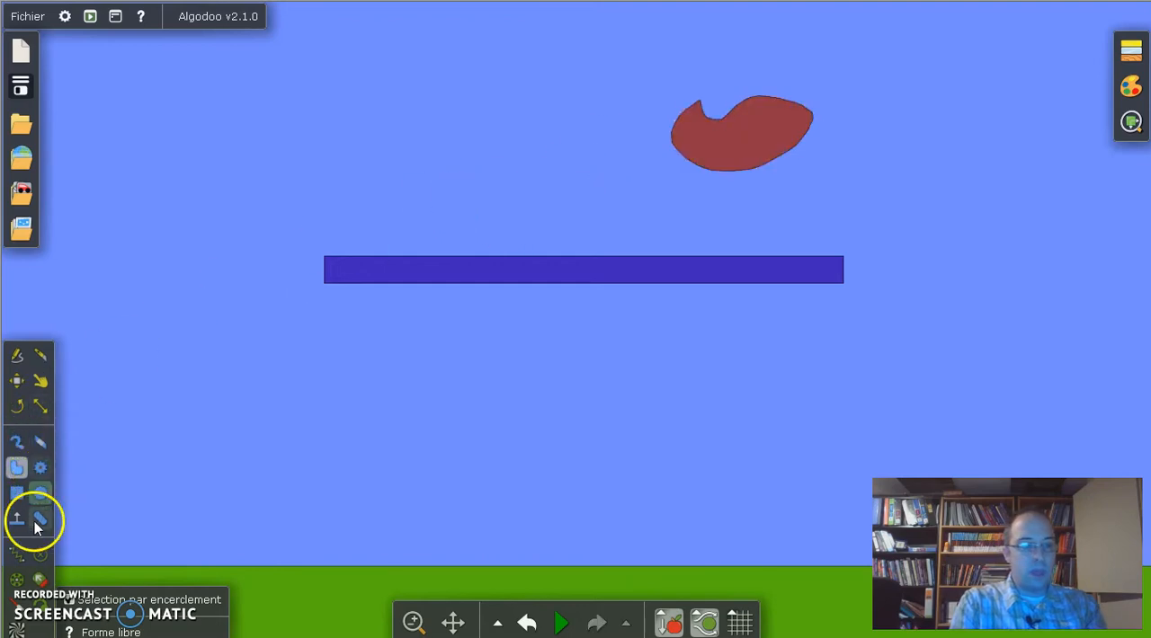
Step: Test a pivot near the middle of the freeform object by running the simulation, and undo it
click(16, 580)
click(755, 132)
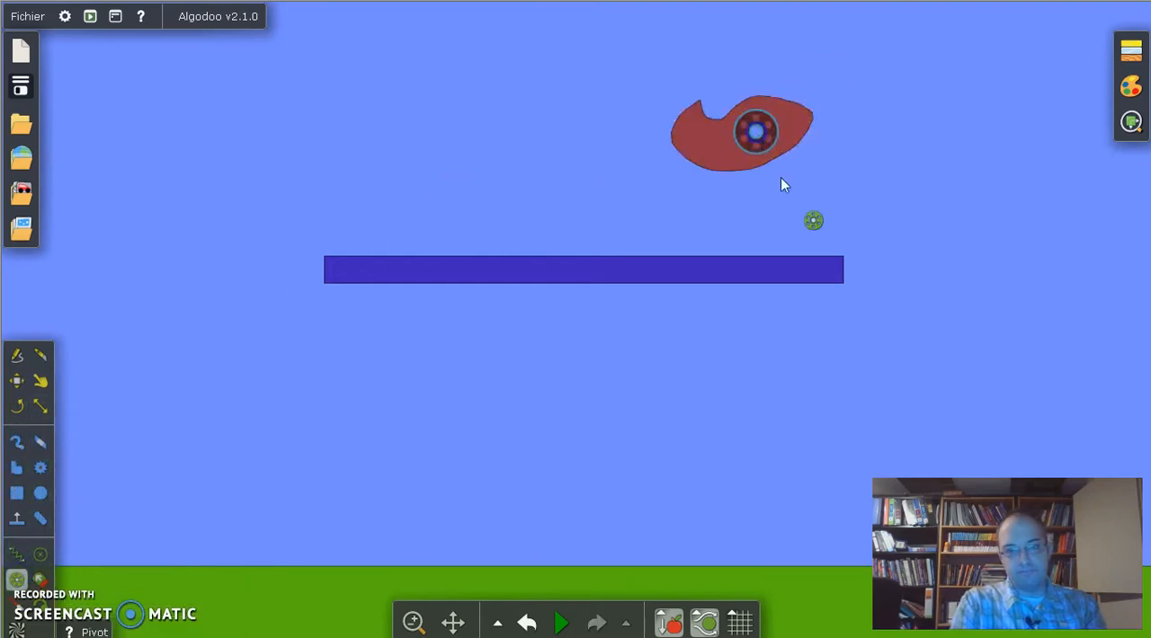
click(560, 622)
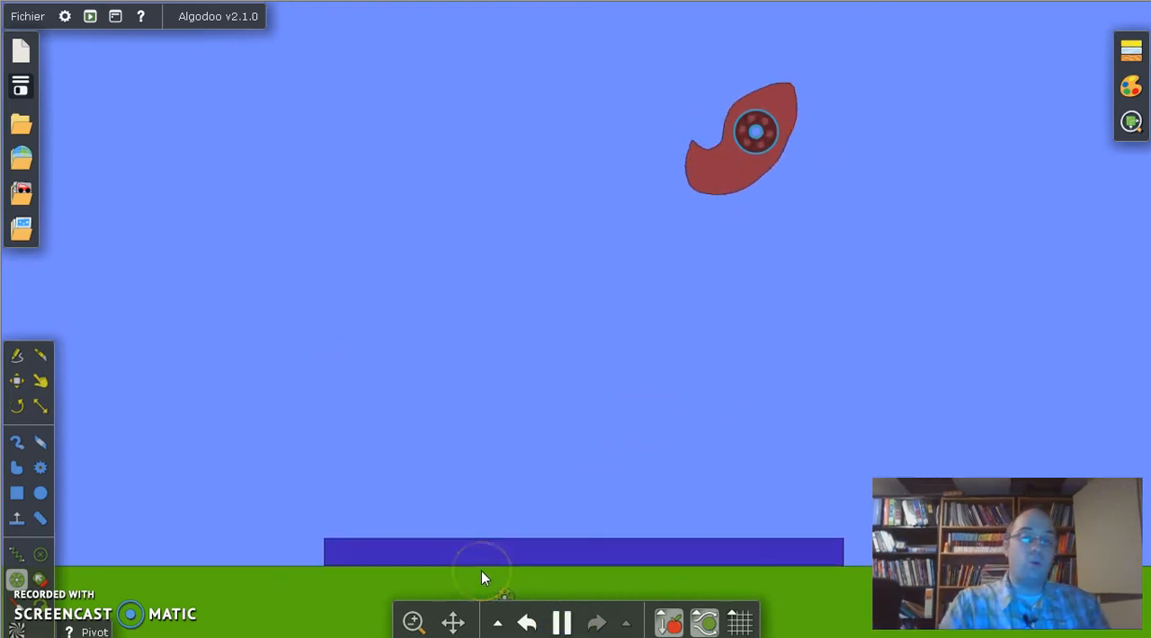
click(221, 430)
key(ctrl+z)
key(ctrl+z)
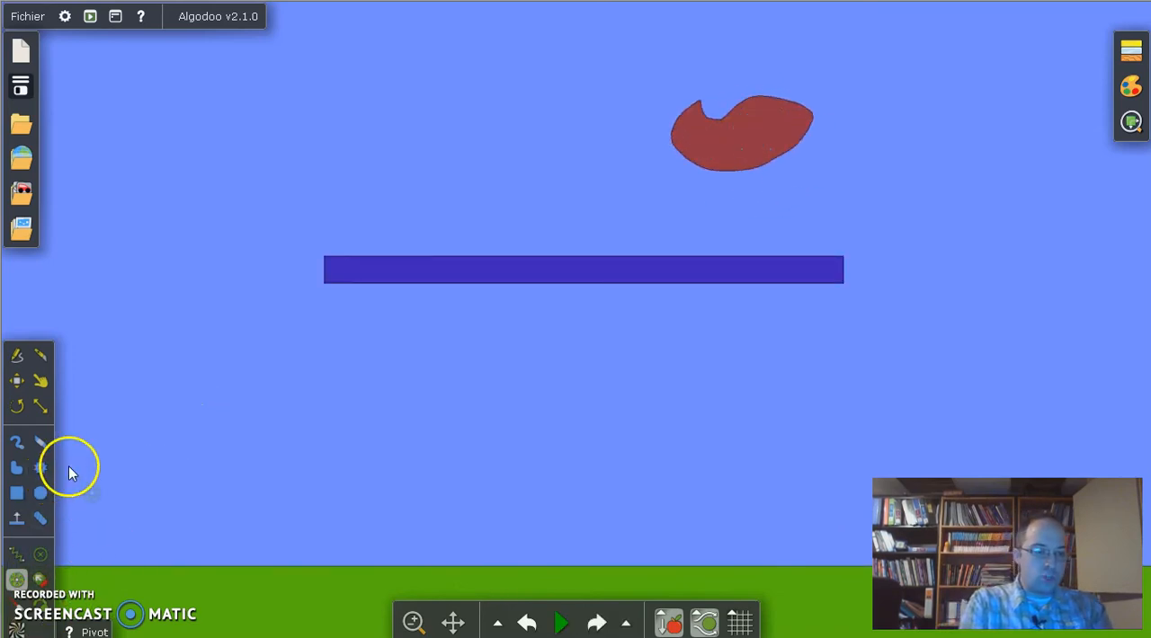
Step: Cut the horizontal box in two with a diagonal knife stroke left of its middle
click(41, 359)
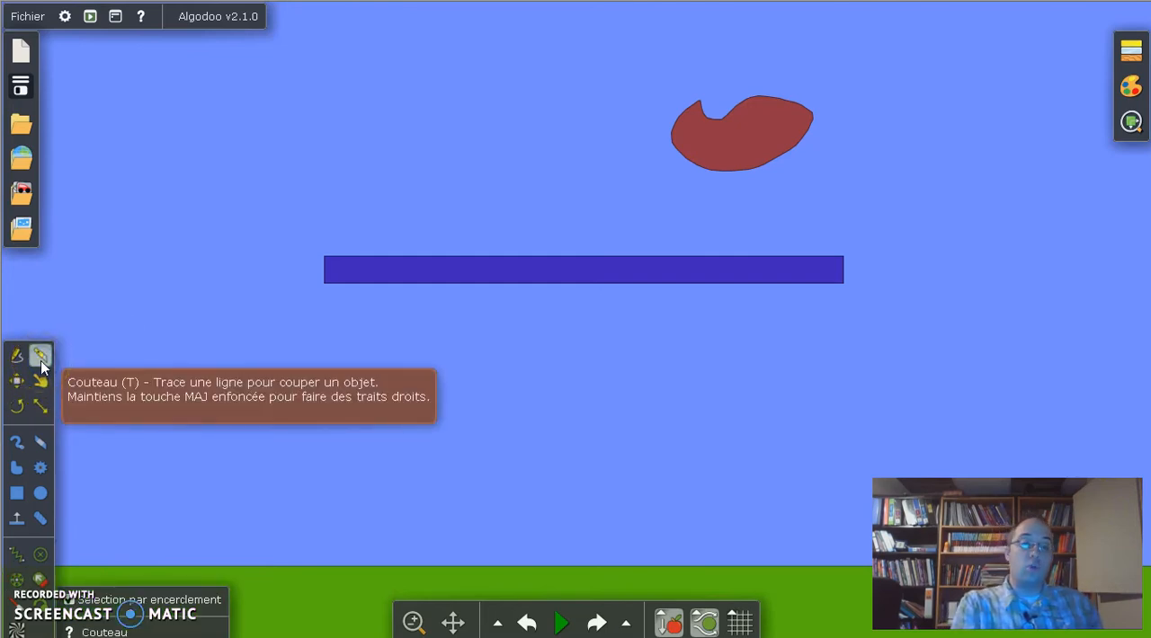
drag(447, 208, 689, 404)
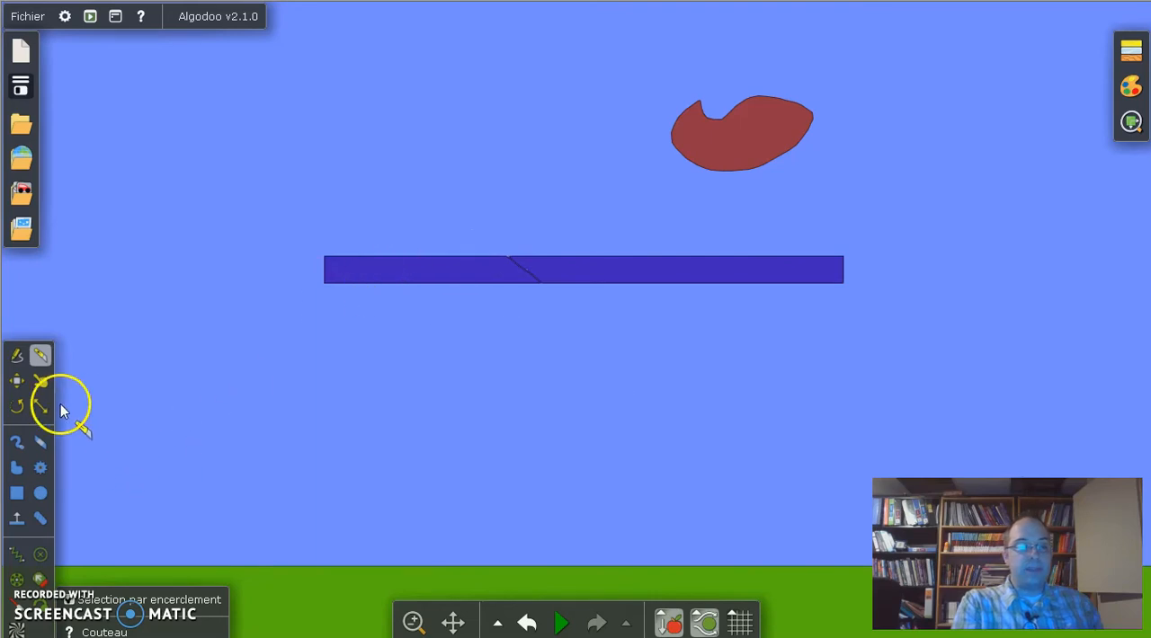
Step: Try to pull the left piece of the cut box with the Drag tool while the simulation is stopped
click(36, 382)
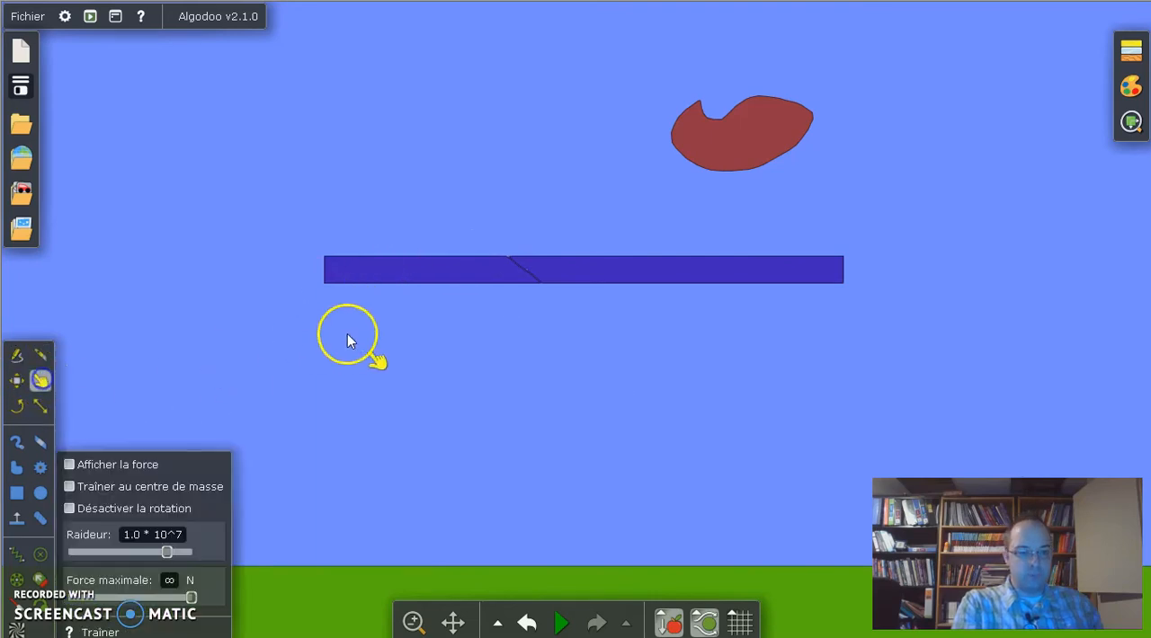
click(408, 279)
drag(401, 295, 399, 302)
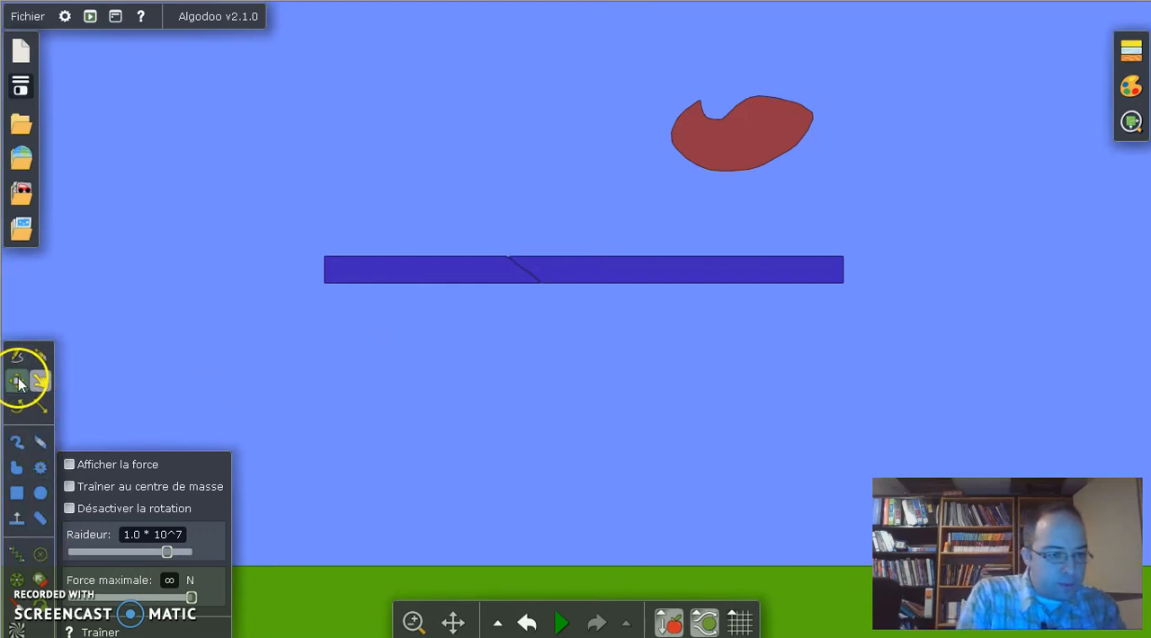
Step: Move the two pieces of the cut box apart, shifting each slightly downward
click(18, 380)
click(423, 278)
drag(425, 278, 380, 305)
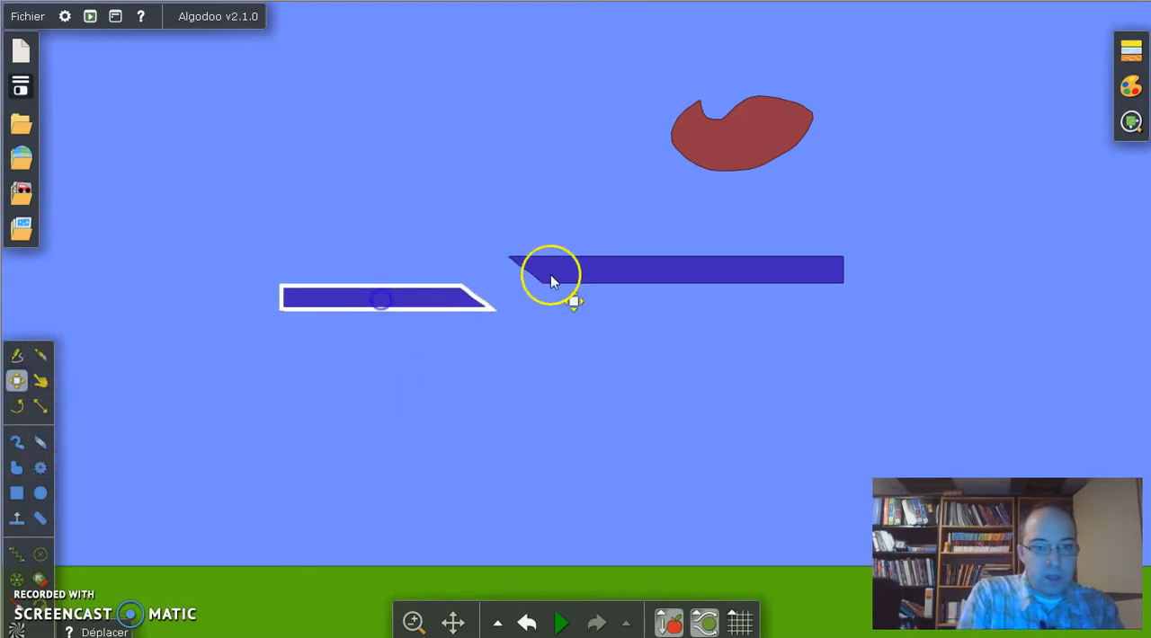
drag(549, 272, 696, 293)
click(686, 542)
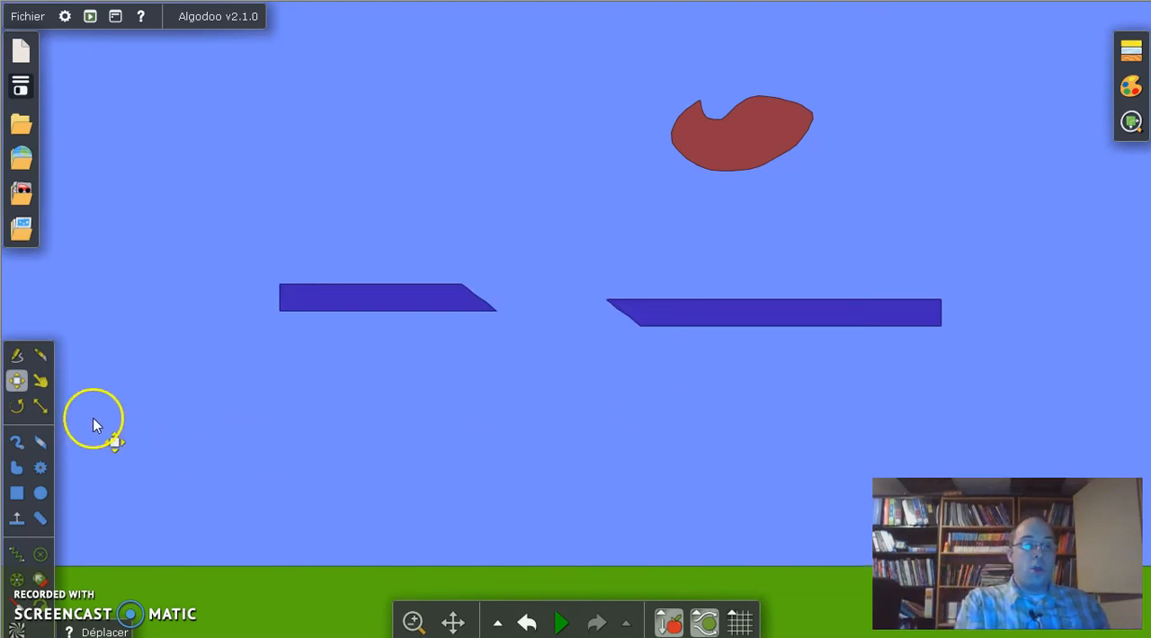
Step: Rotate the left piece of the cut box until it stands nearly upright, leaning slightly to the right
click(40, 382)
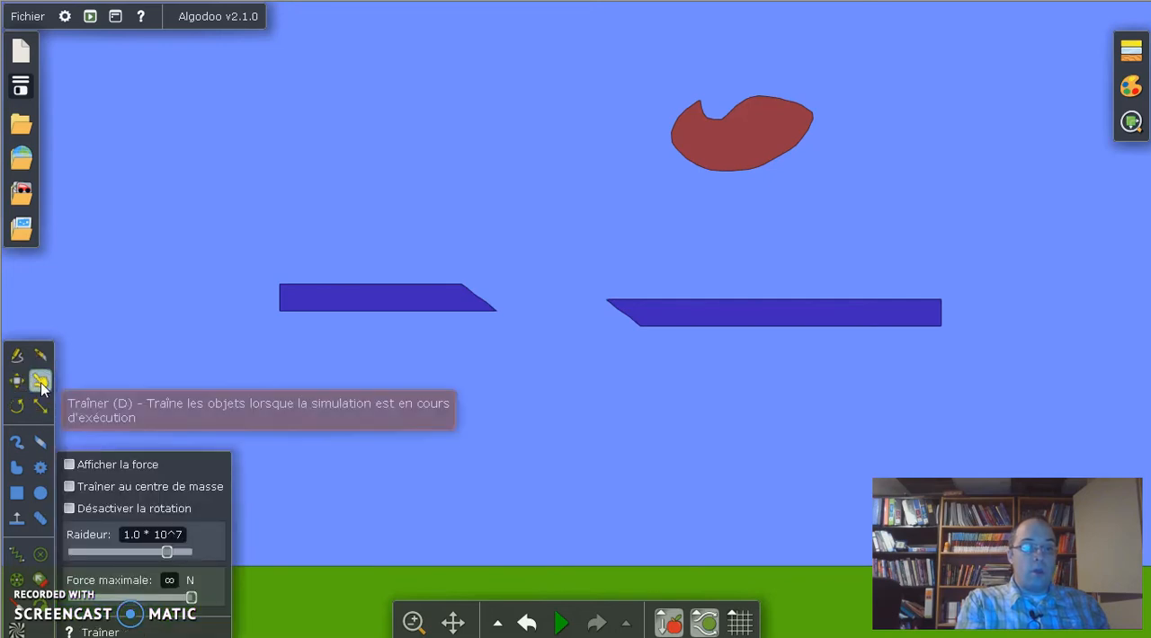
drag(314, 299, 485, 395)
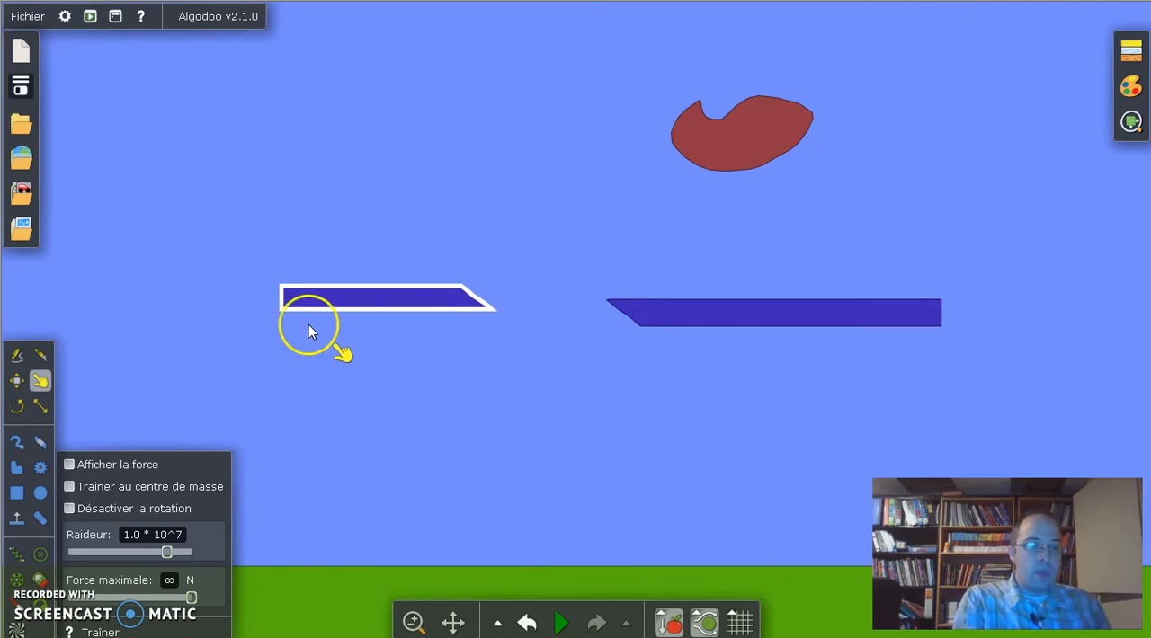
click(18, 408)
drag(354, 316, 404, 297)
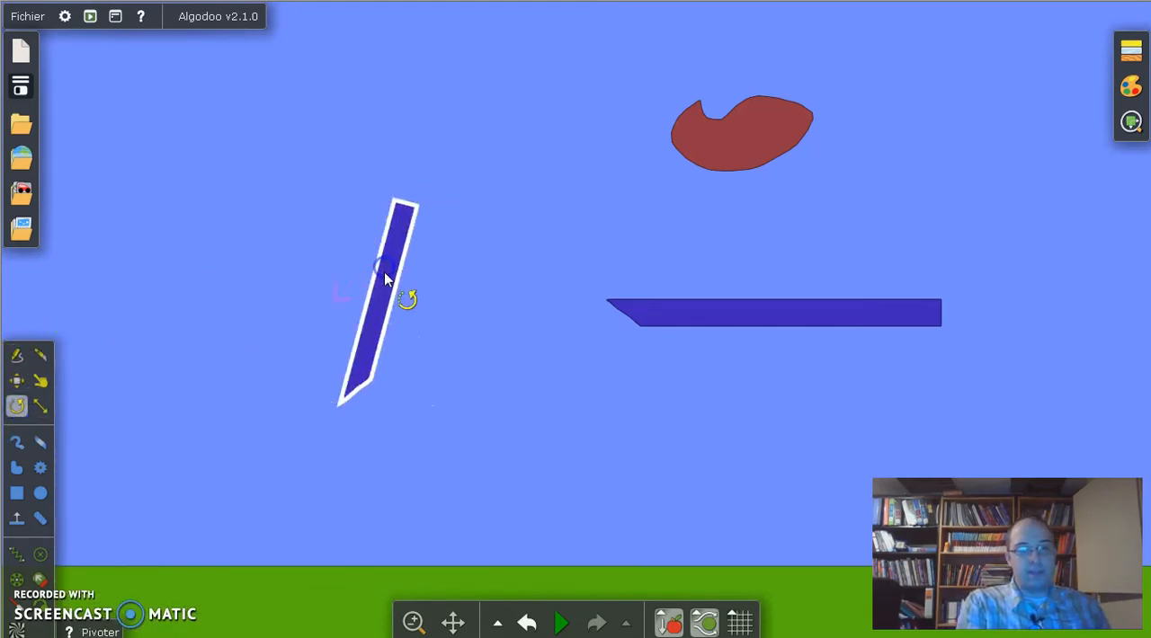
Step: Scale the right piece of the cut box from its upper-left corner, making it wider and about four times as tall
click(40, 406)
click(676, 314)
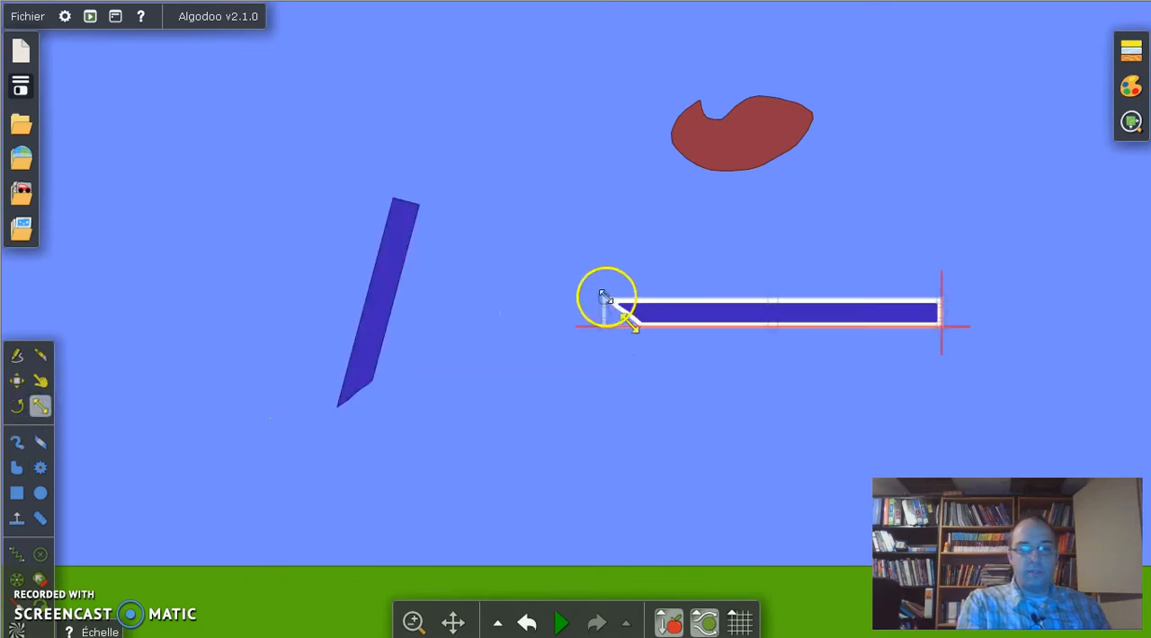
drag(606, 306, 527, 217)
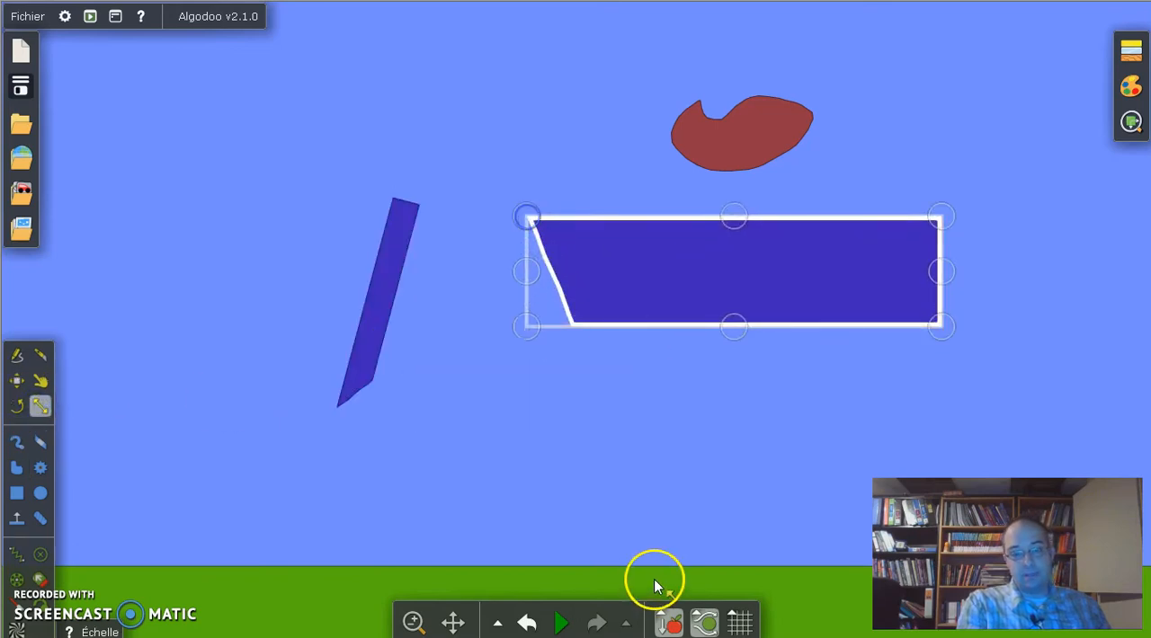
click(609, 460)
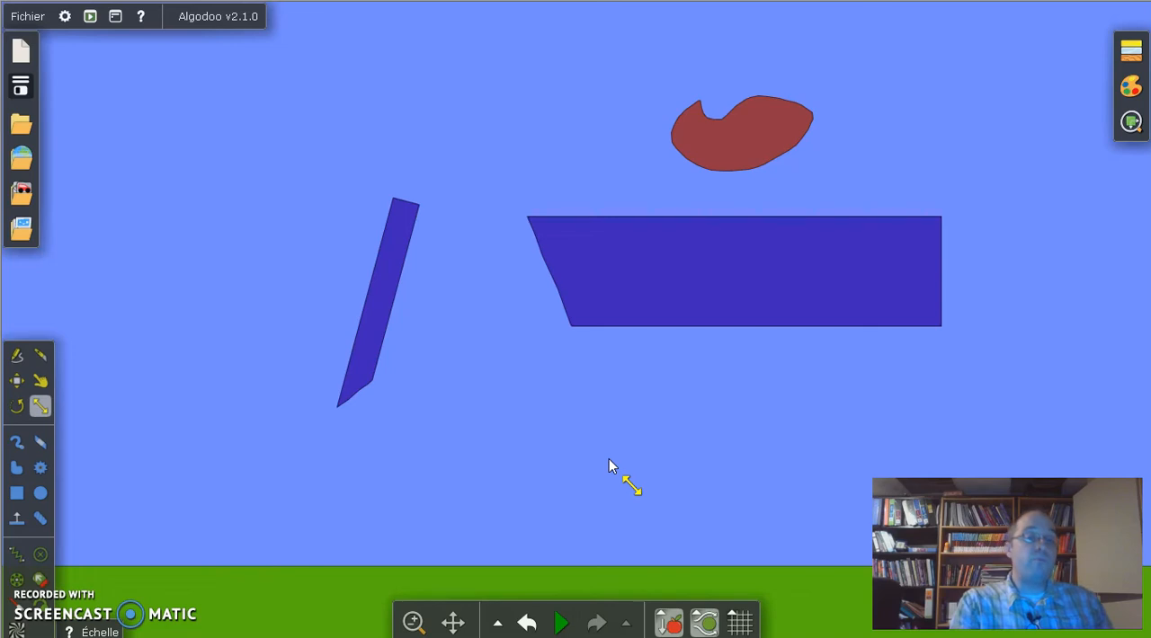
Step: Liquefy the enlarged piece, run the simulation to let the water fall, and undo the changes
click(734, 311)
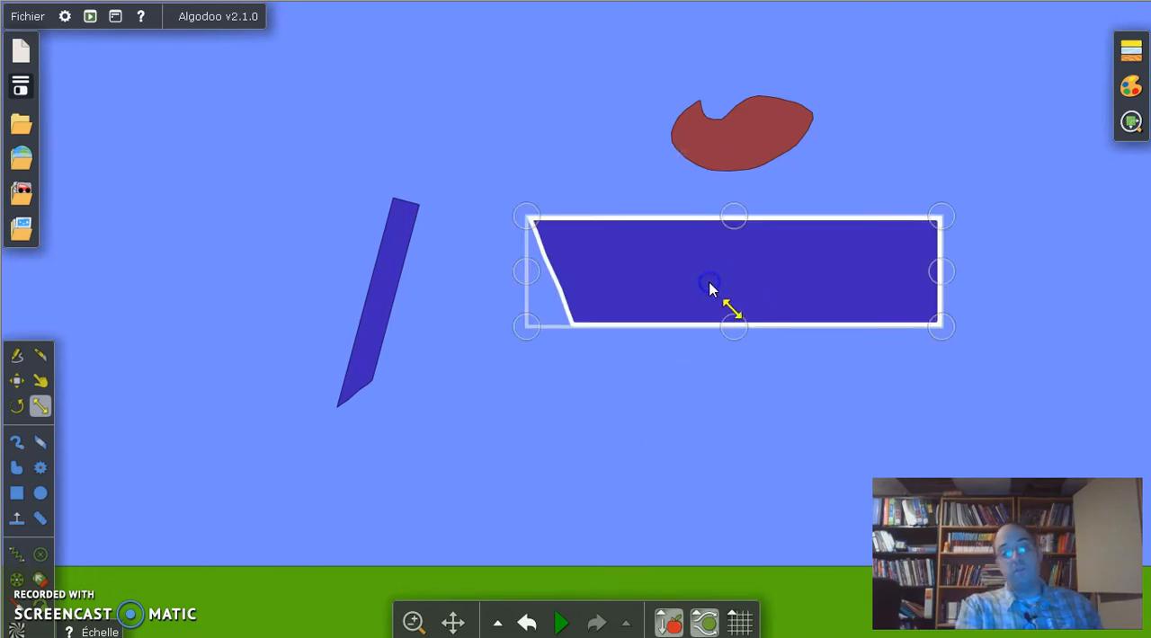
right_click(710, 290)
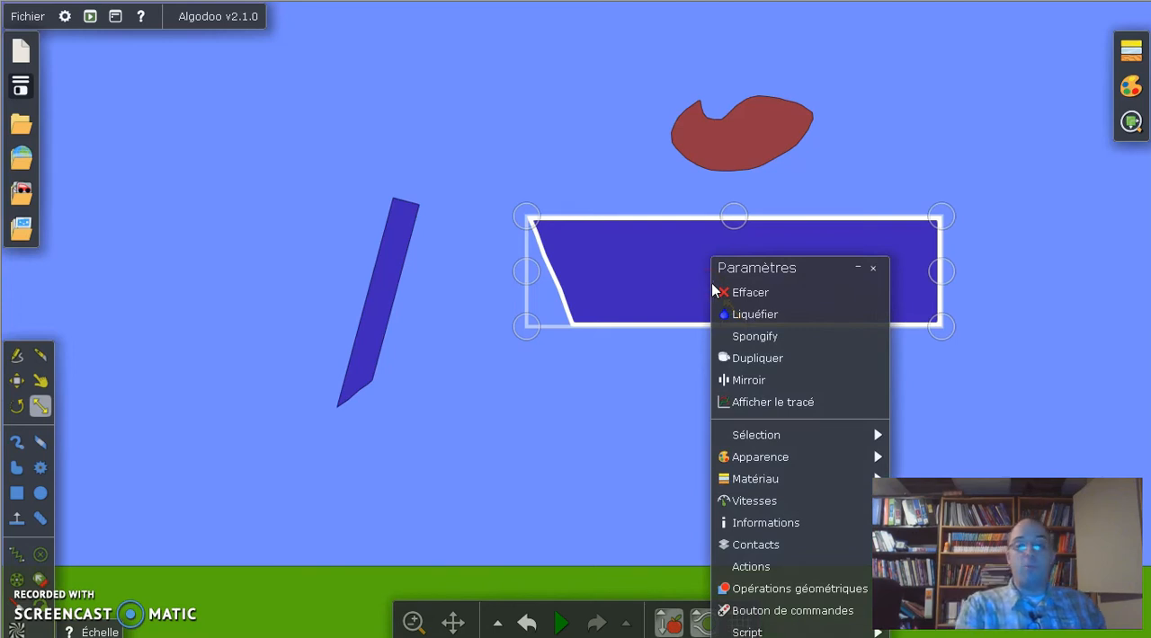
click(766, 314)
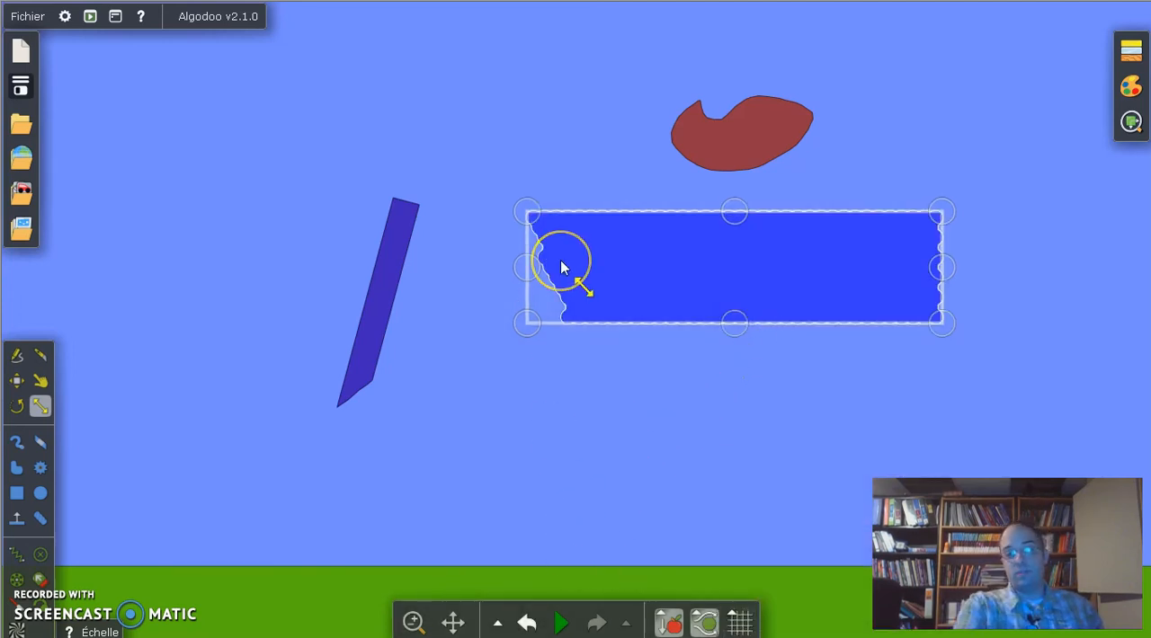
click(560, 622)
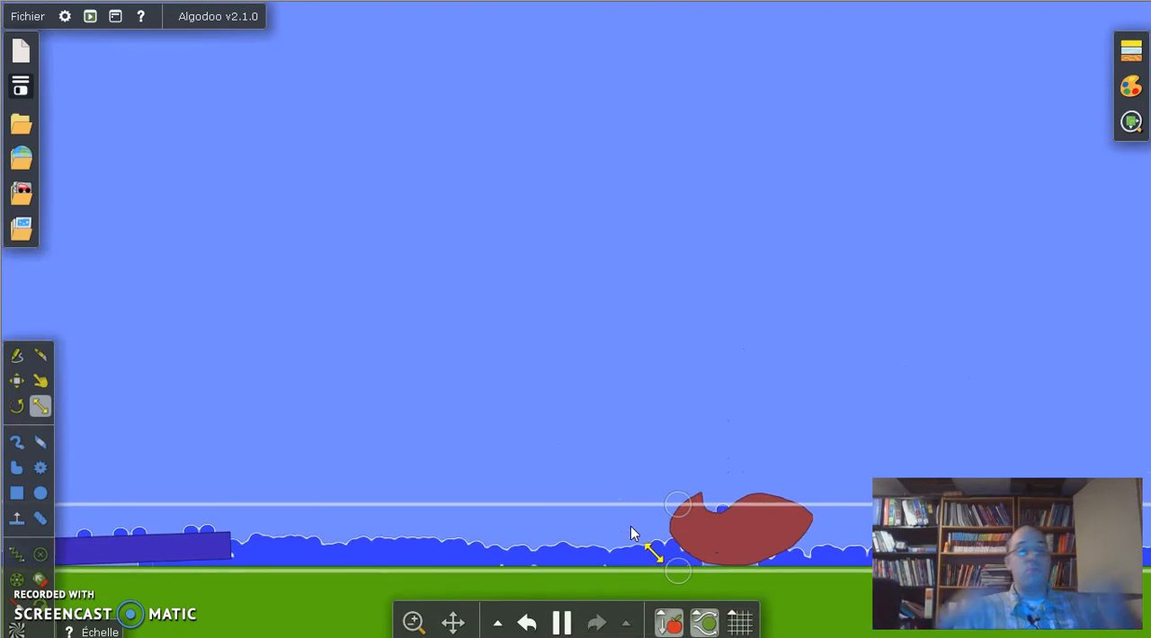
key(ctrl+z)
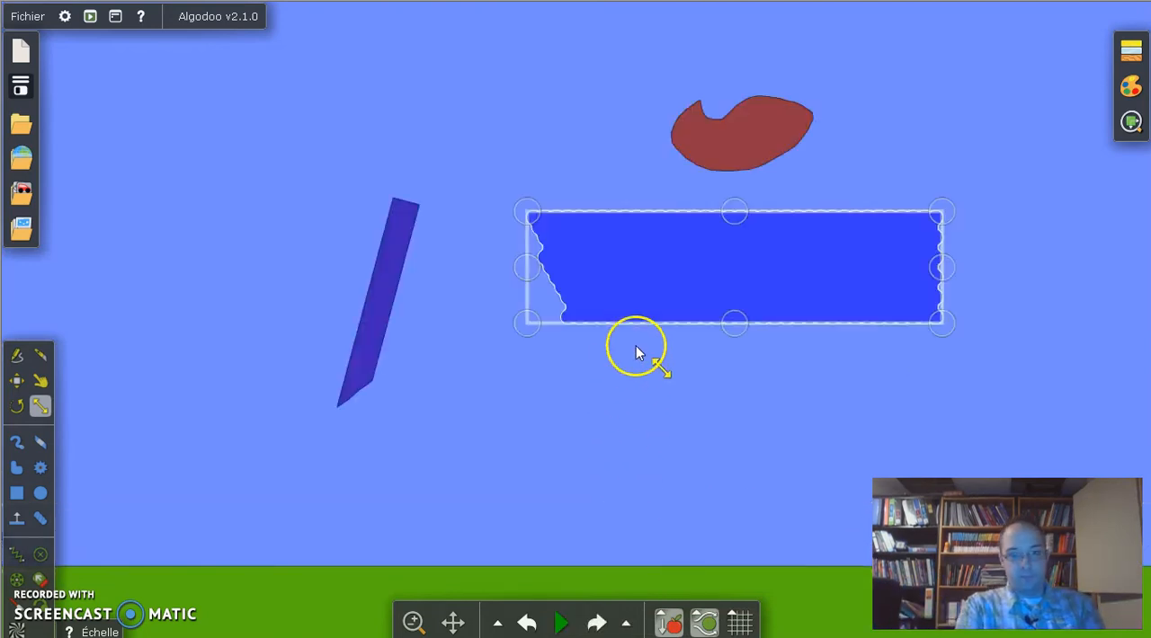
right_click(662, 281)
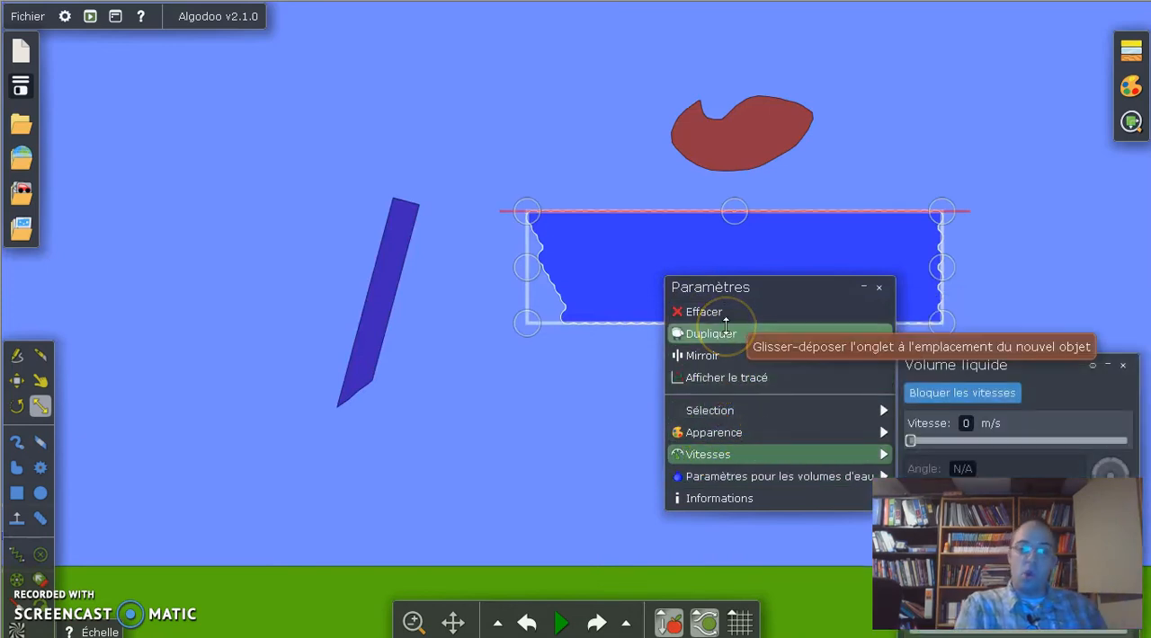
Step: Apply Spongify to the enlarged piece and undo it
right_click(620, 264)
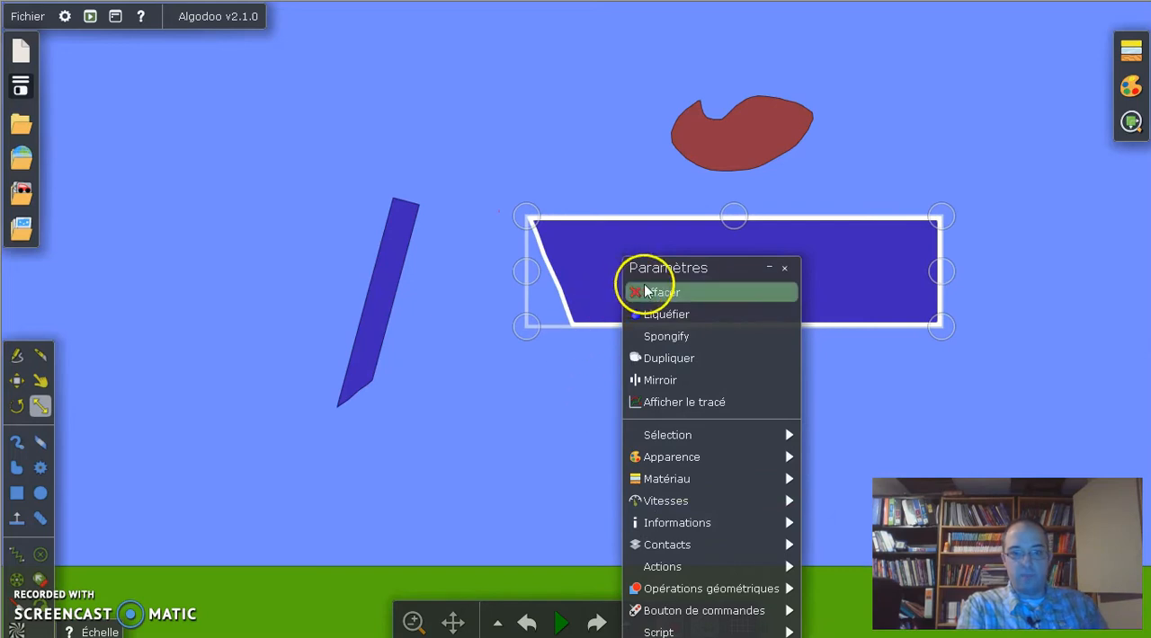
click(703, 336)
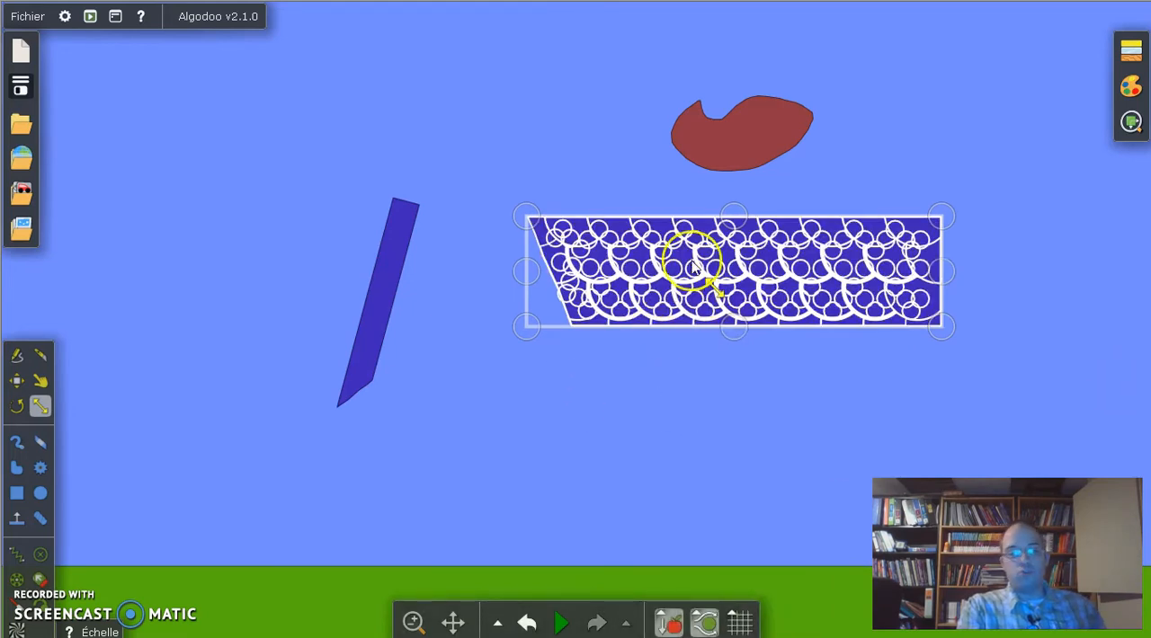
key(ctrl+z)
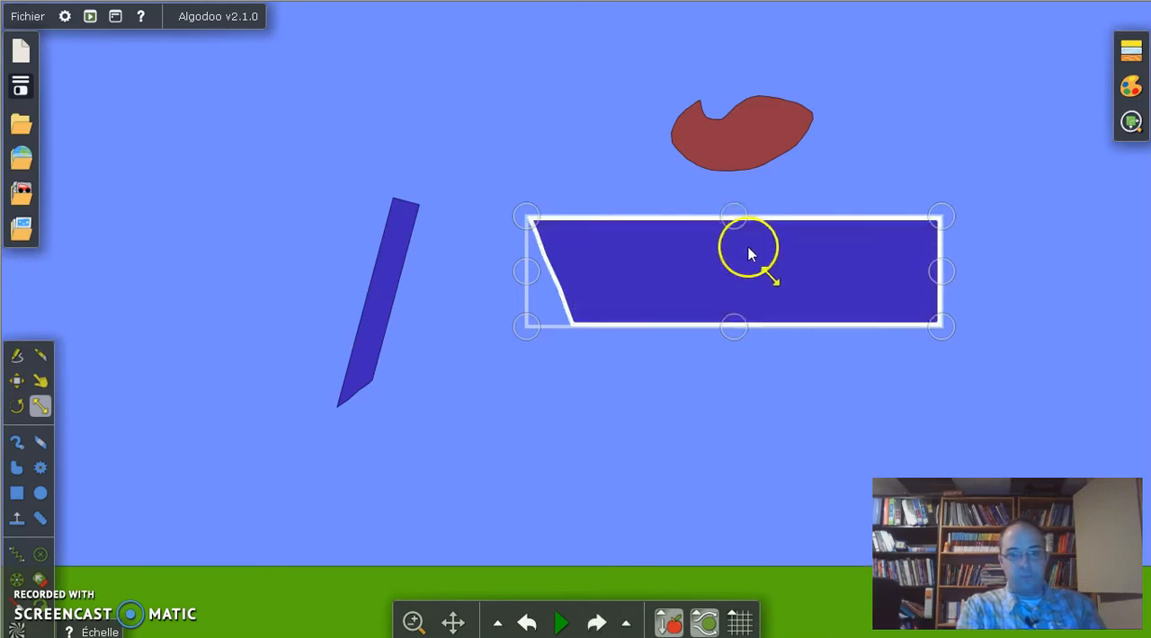
Step: Duplicate the enlarged piece and place the copy directly below it, above the ground
right_click(749, 255)
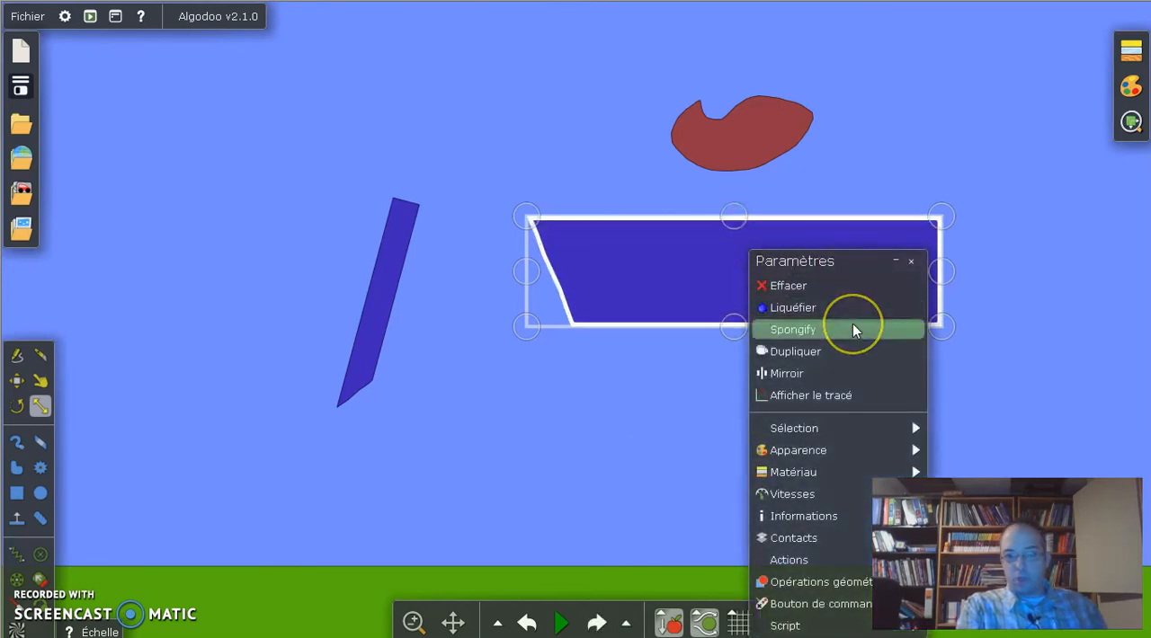
click(850, 352)
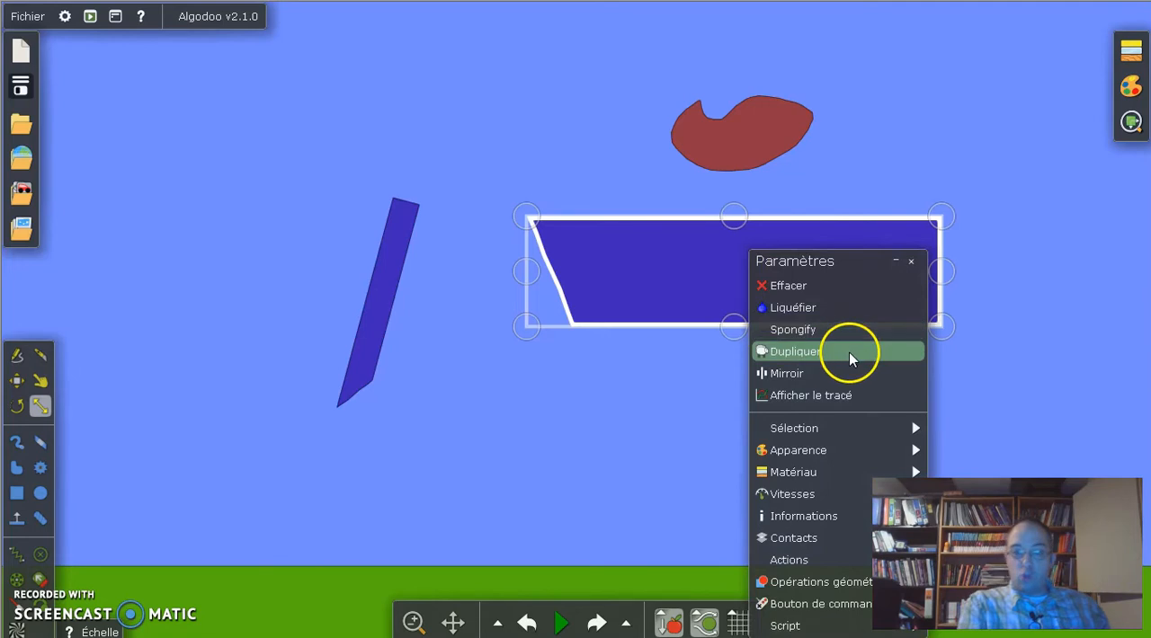
drag(1058, 300, 655, 459)
Step: Copy and paste the enlarged piece, and place the new copy in the upper-left area above the tilted piece
click(690, 294)
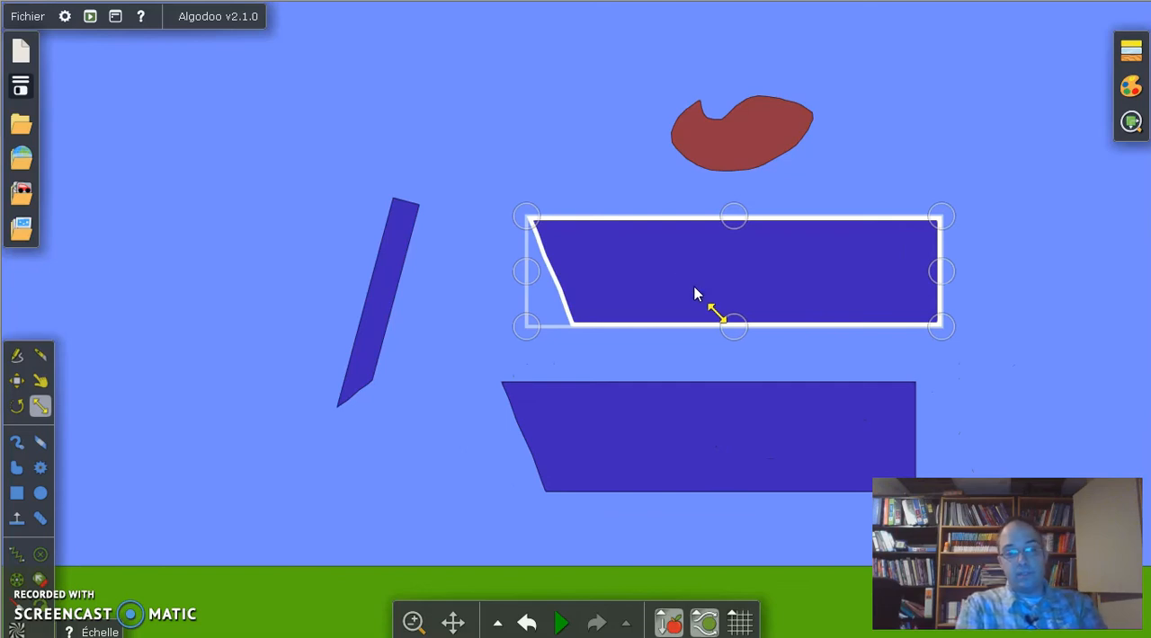
click(970, 335)
key(ctrl+v)
drag(988, 350, 296, 91)
click(354, 174)
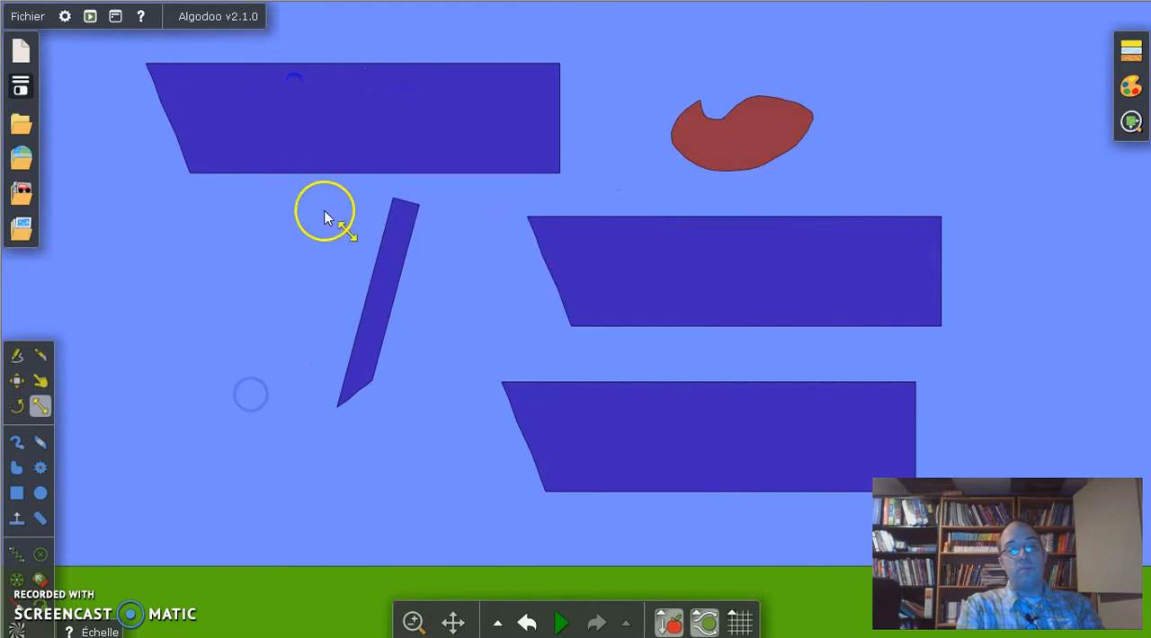
Step: Paste another copy of the enlarged piece below the tilted piece, and undo all the copies made of it
click(329, 127)
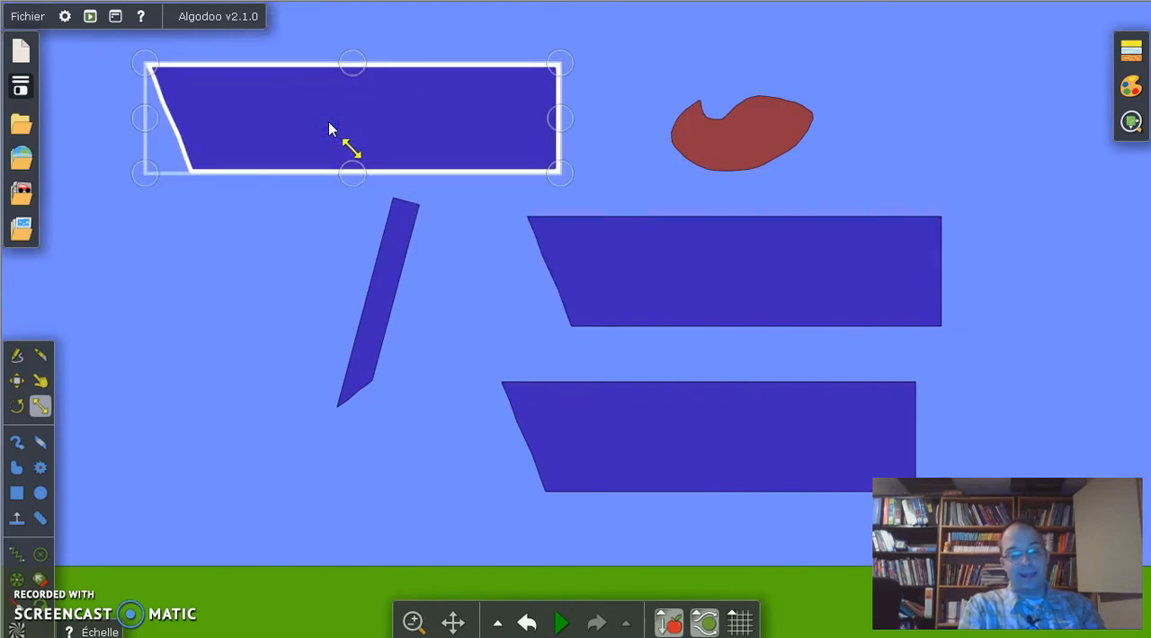
key(ctrl+v)
drag(280, 419, 265, 493)
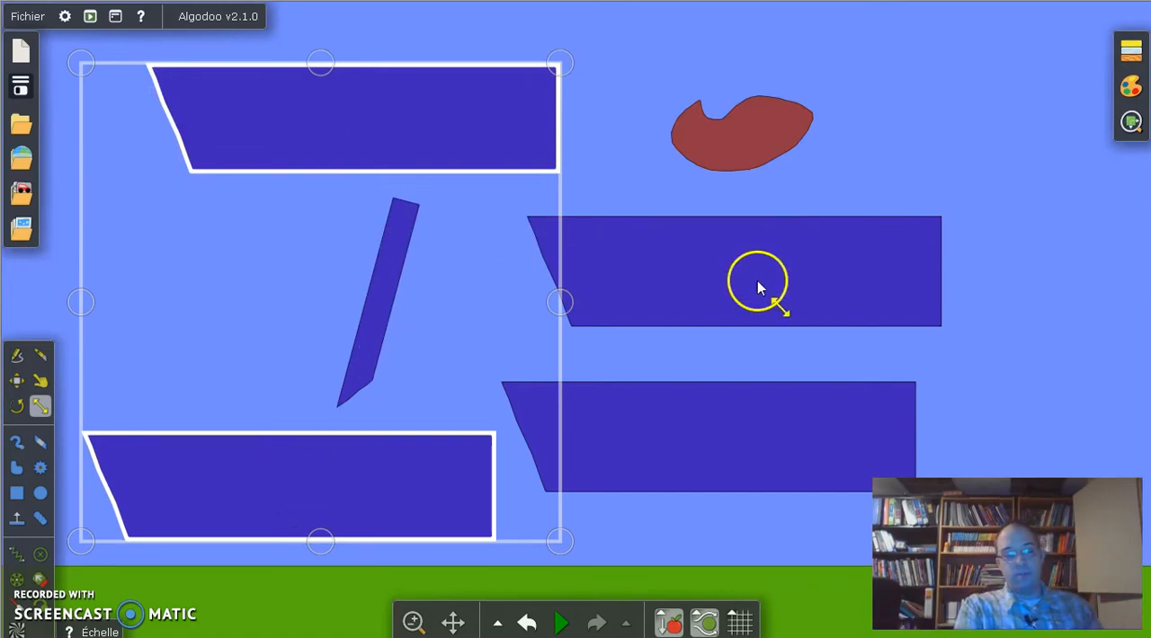
key(ctrl+z)
key(ctrl+z)
key(ctrl+z)
key(ctrl+z)
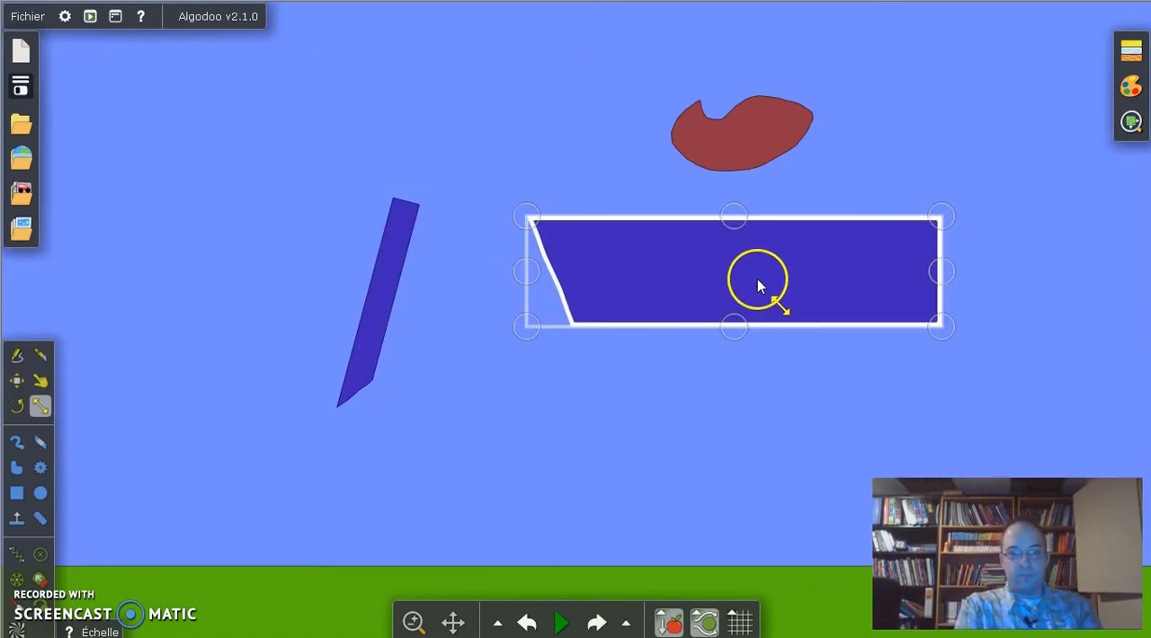
Step: Duplicate the enlarged piece, keep one below the other above the ground, and paste a third copy above the tilted piece
mouse_move(751, 286)
mouse_down()
mouse_move(709, 333)
mouse_move(719, 351)
mouse_move(823, 329)
mouse_move(713, 340)
mouse_move(673, 503)
mouse_move(670, 486)
mouse_up()
click(992, 226)
click(694, 348)
click(996, 250)
key(ctrl+v)
drag(994, 247, 331, 114)
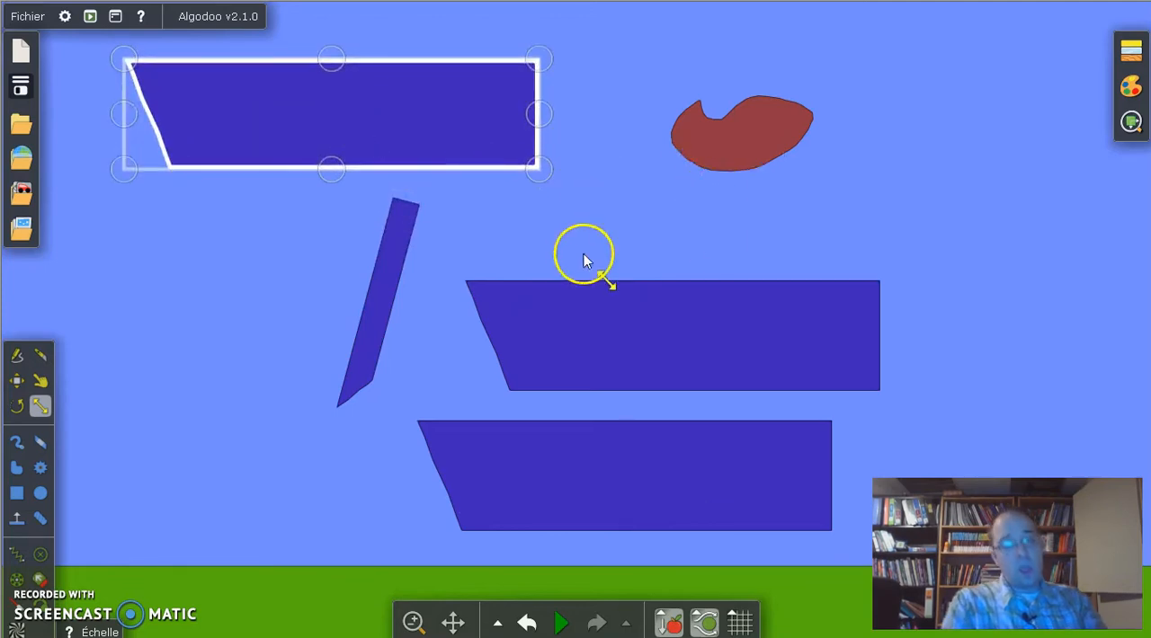
Step: Mirror the upper of the two stacked pieces so its slanted side faces the other way
click(638, 290)
right_click(637, 290)
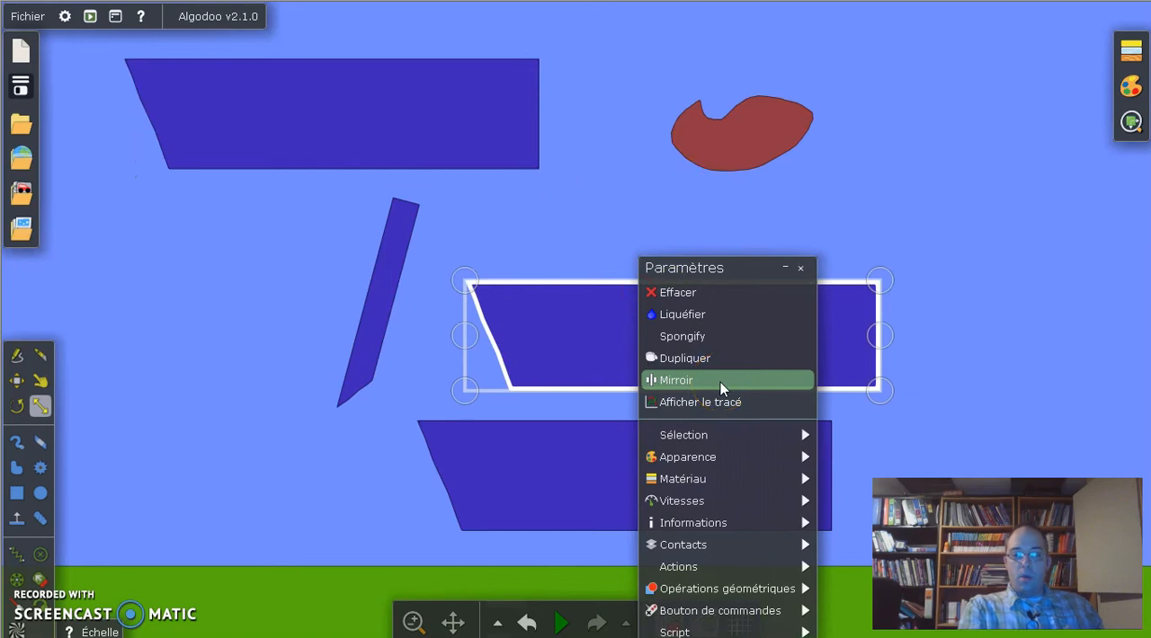
click(721, 382)
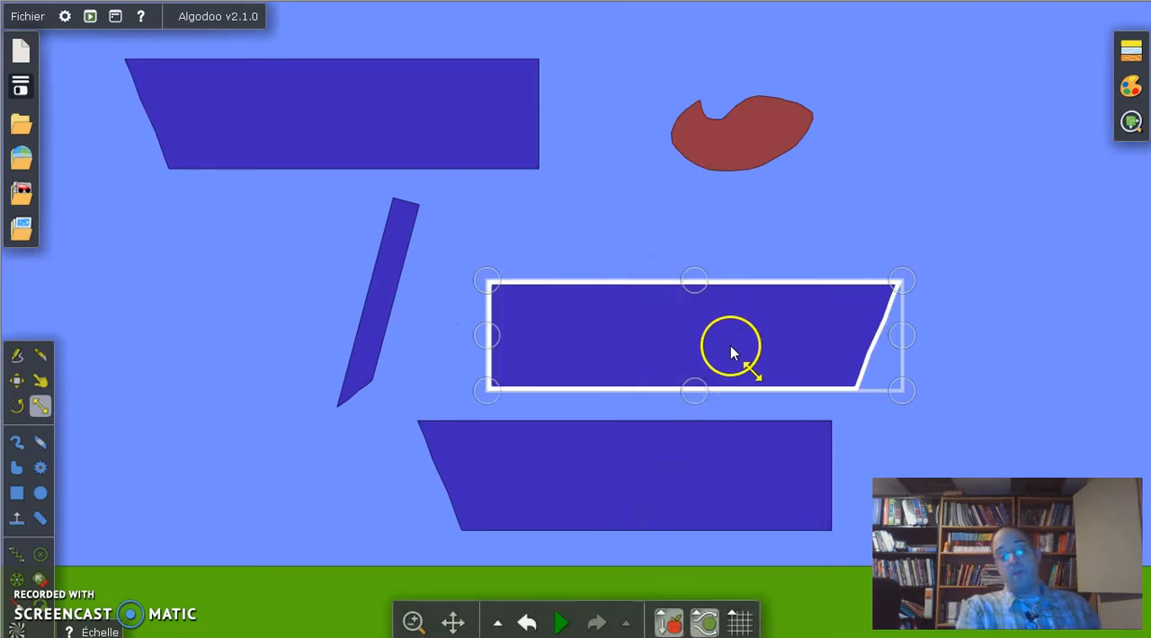
Step: Examine the appearance and material settings of the mirrored piece
right_click(730, 351)
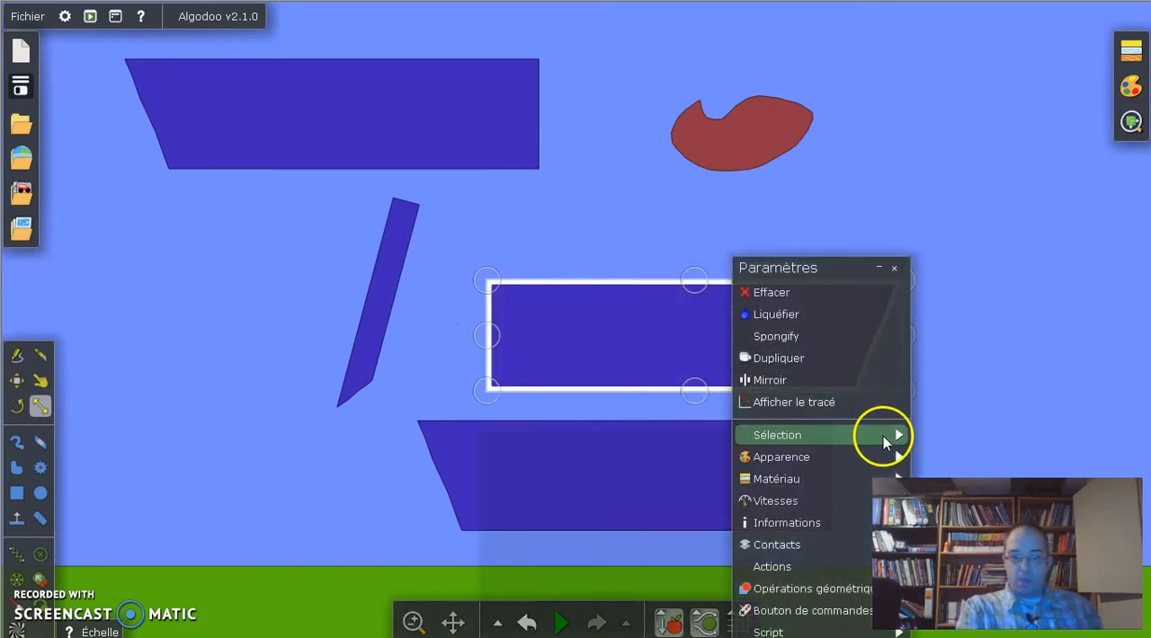
mouse_move(841, 460)
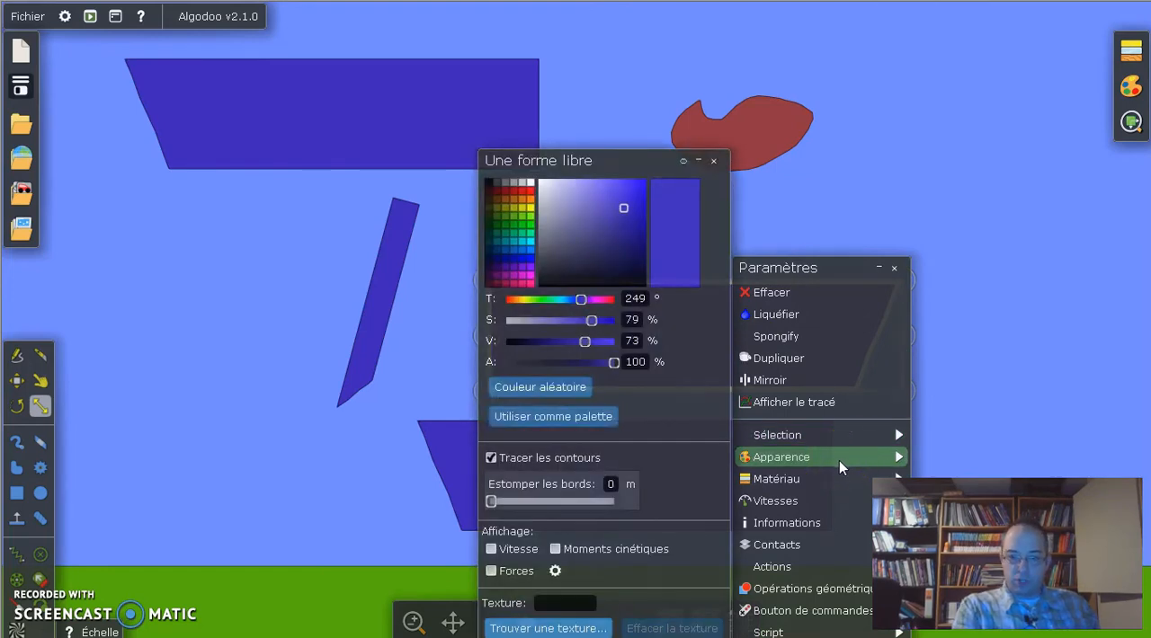
click(809, 485)
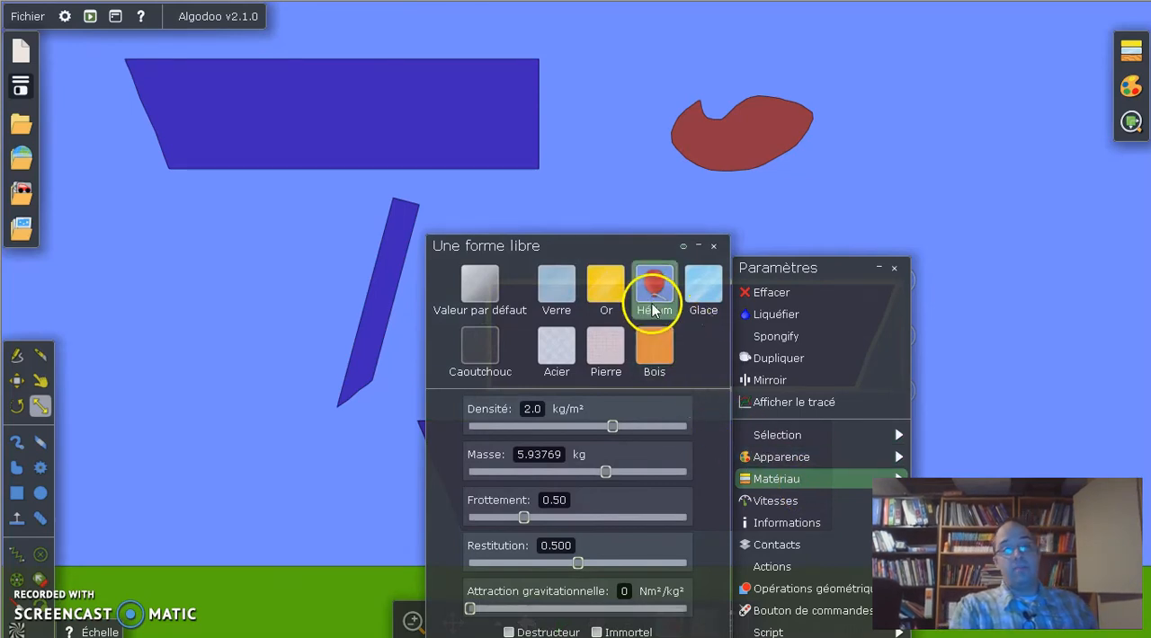
Step: Set the material of the piece above the tilted one to Helium, and test it in the simulation before restoring the scene
click(451, 162)
right_click(450, 160)
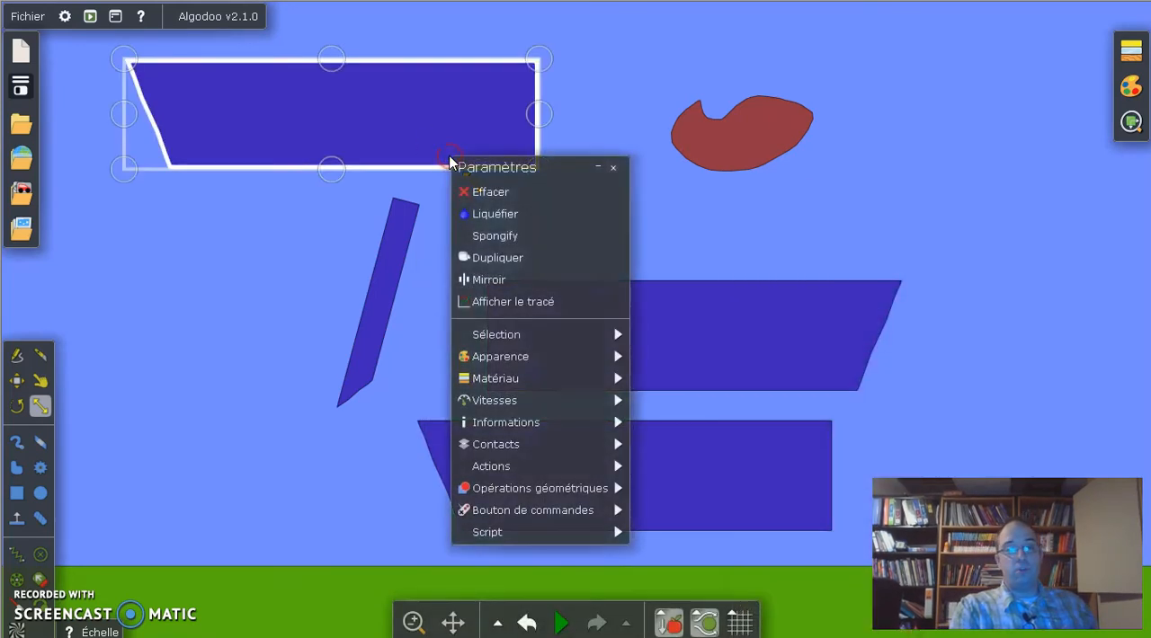
mouse_move(551, 363)
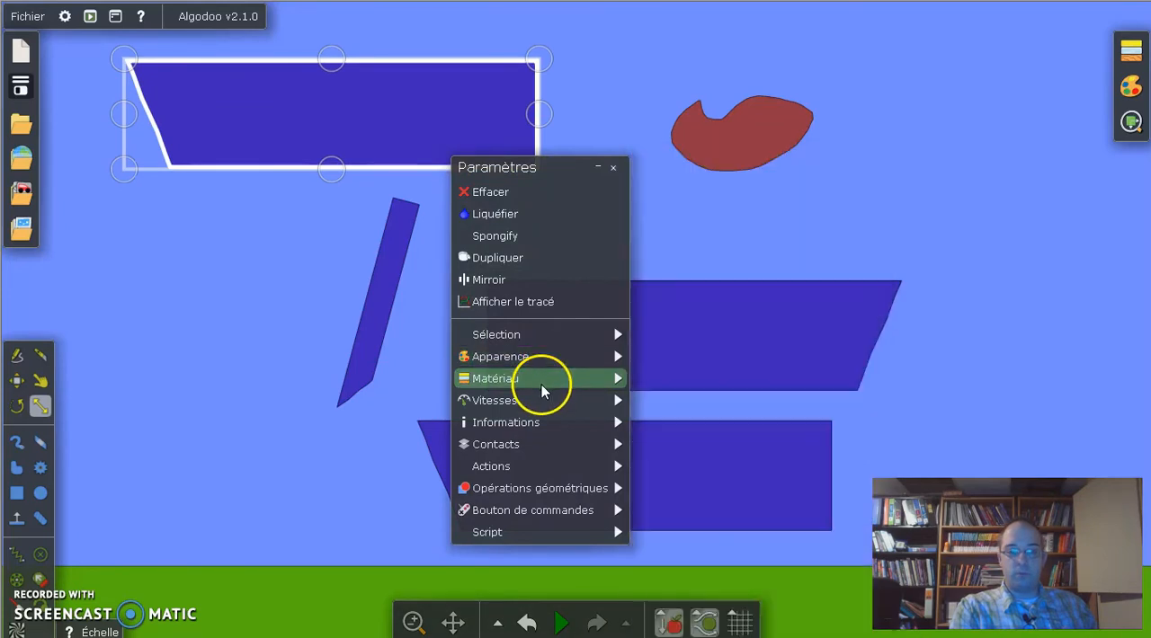
mouse_move(541, 379)
click(870, 300)
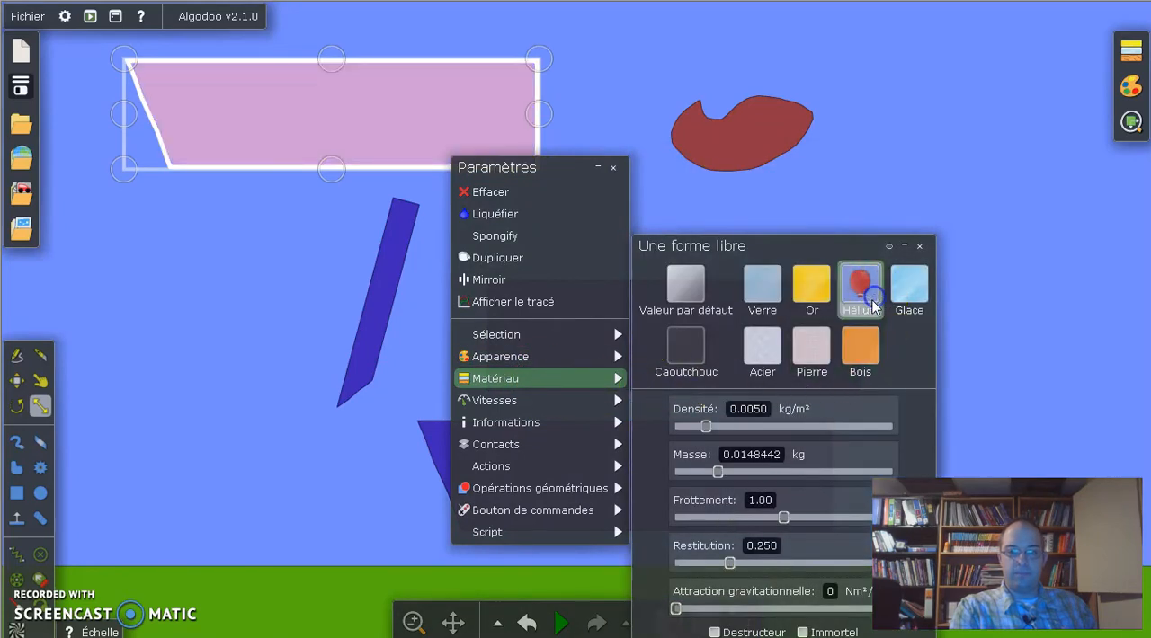
click(261, 466)
click(561, 622)
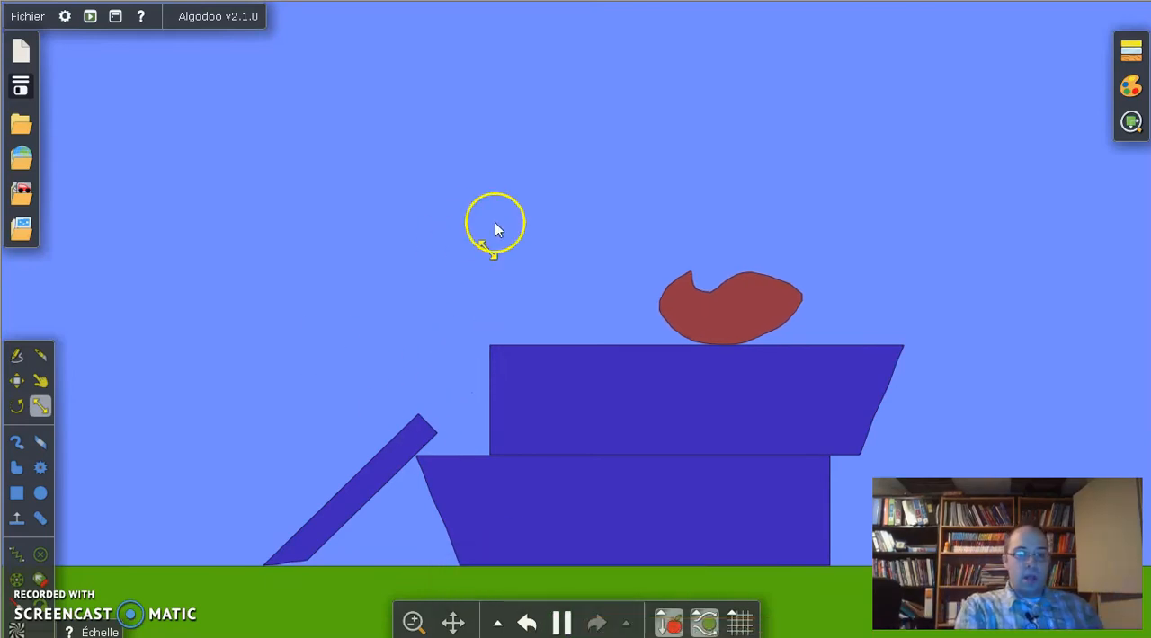
key(ctrl+z)
Step: Set the mirrored piece's X velocity to 9.0 m/s, and test it in the simulation before restoring the scene
click(556, 365)
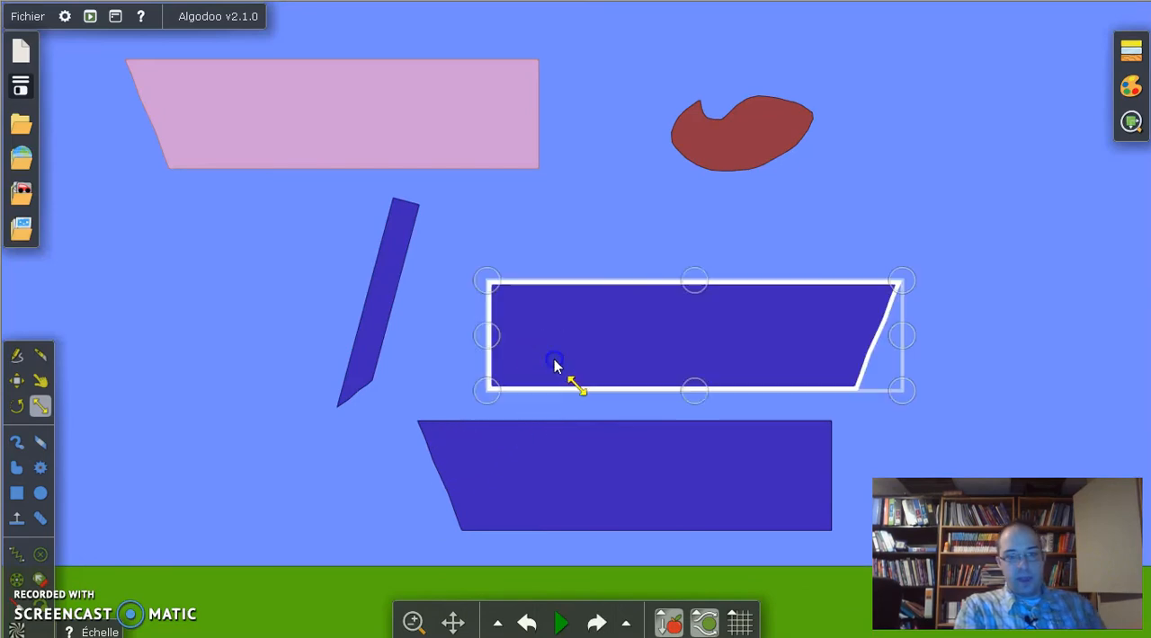
right_click(555, 365)
mouse_move(647, 499)
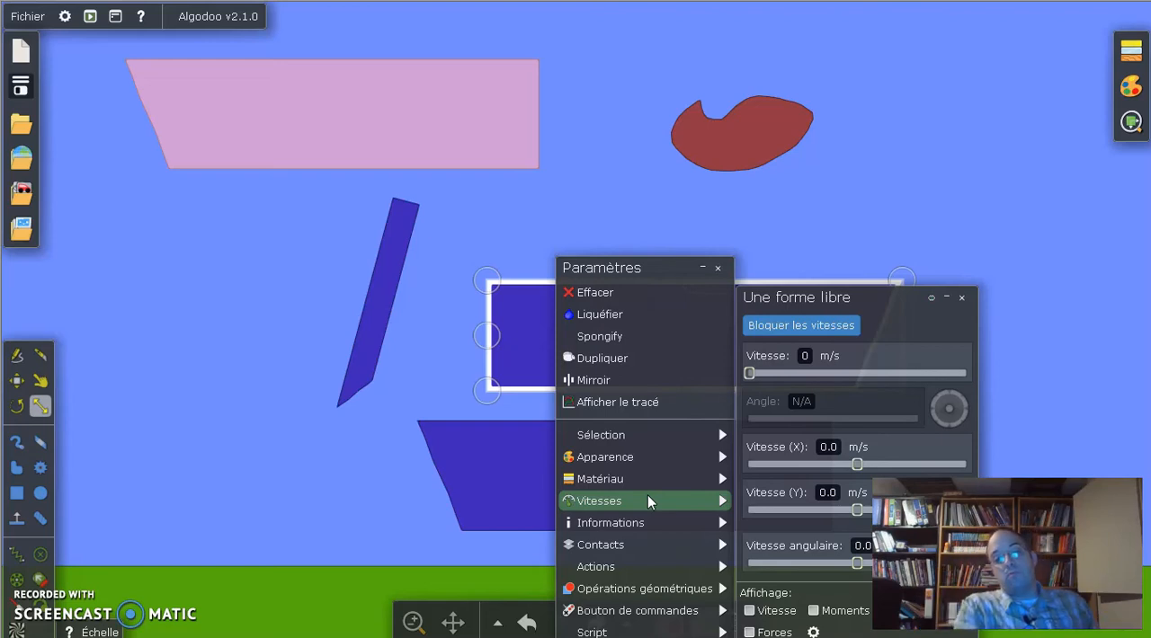
drag(865, 465, 888, 468)
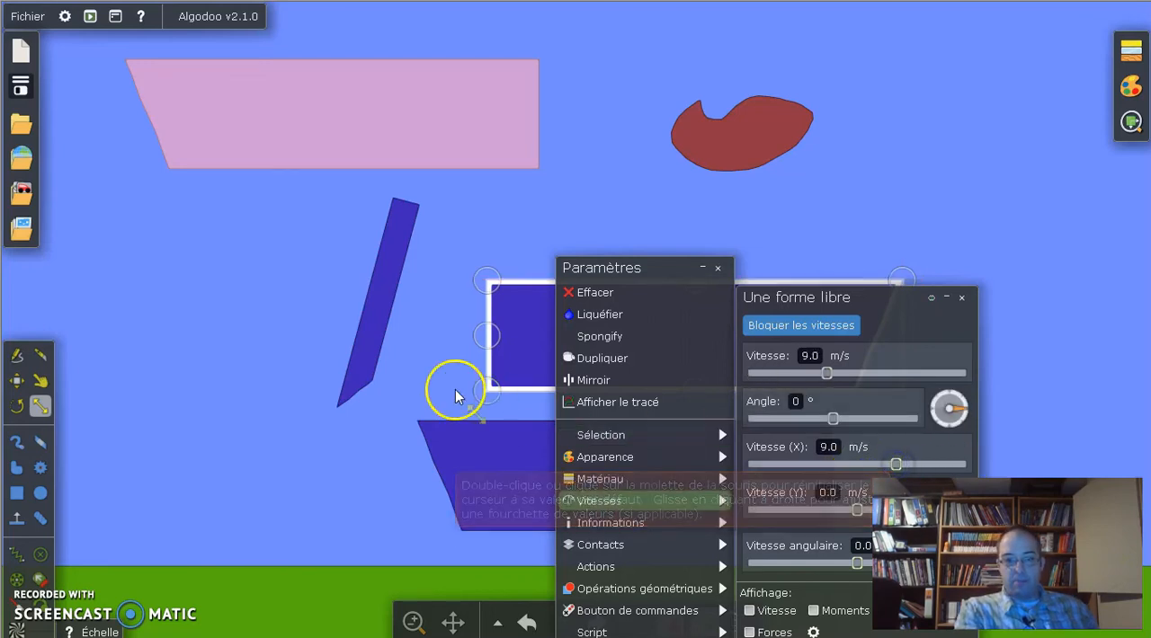
click(427, 330)
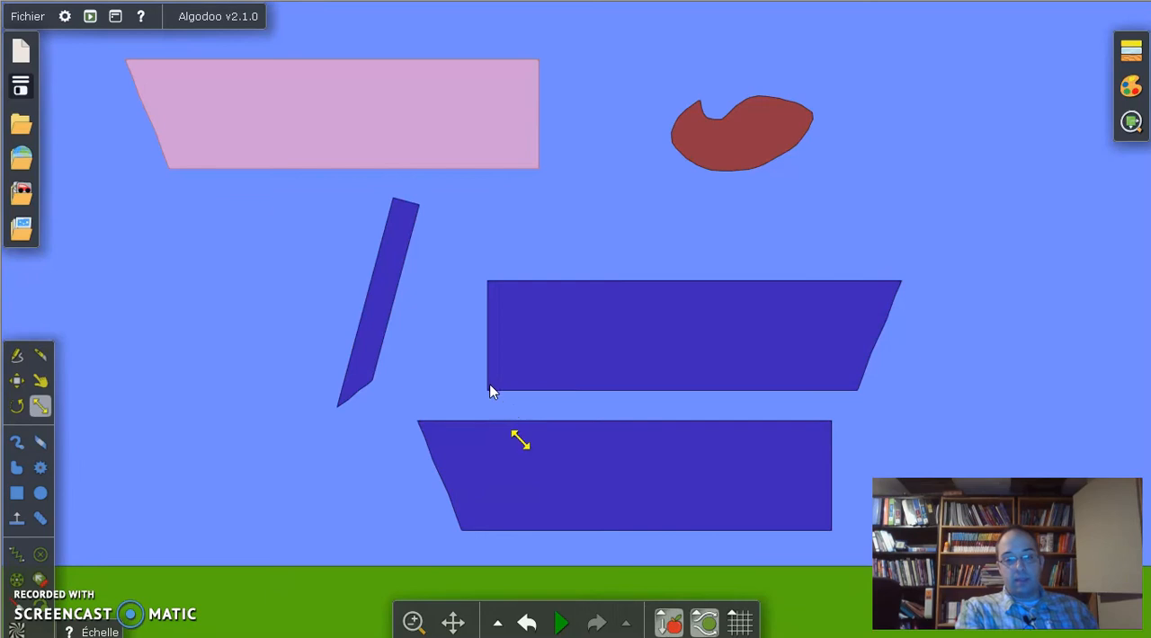
click(561, 622)
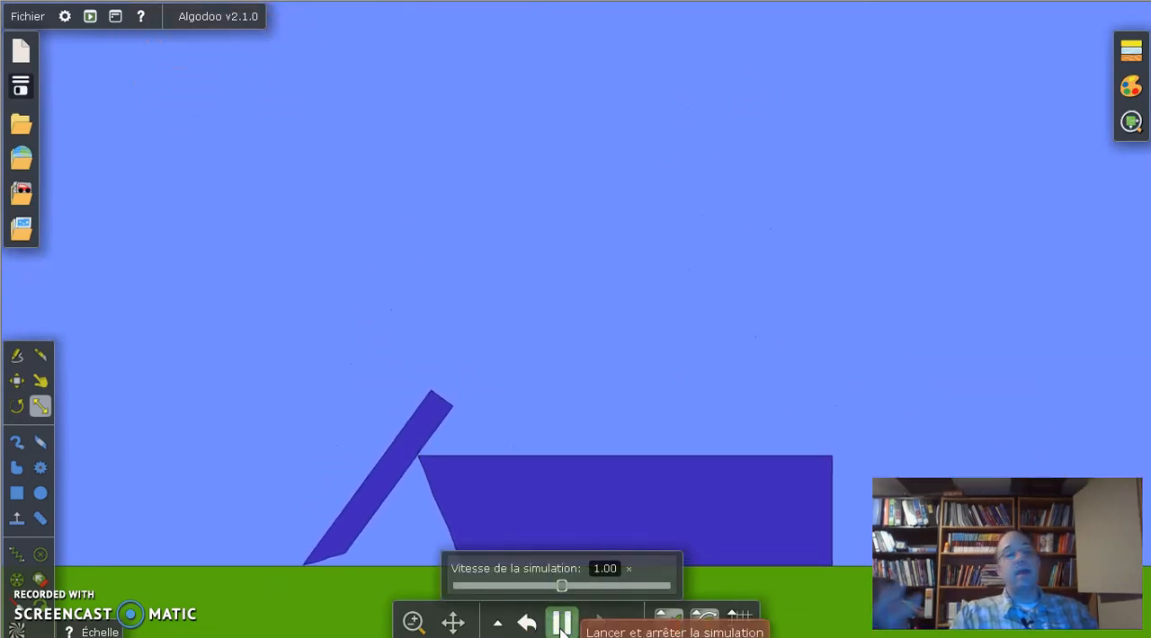
click(562, 622)
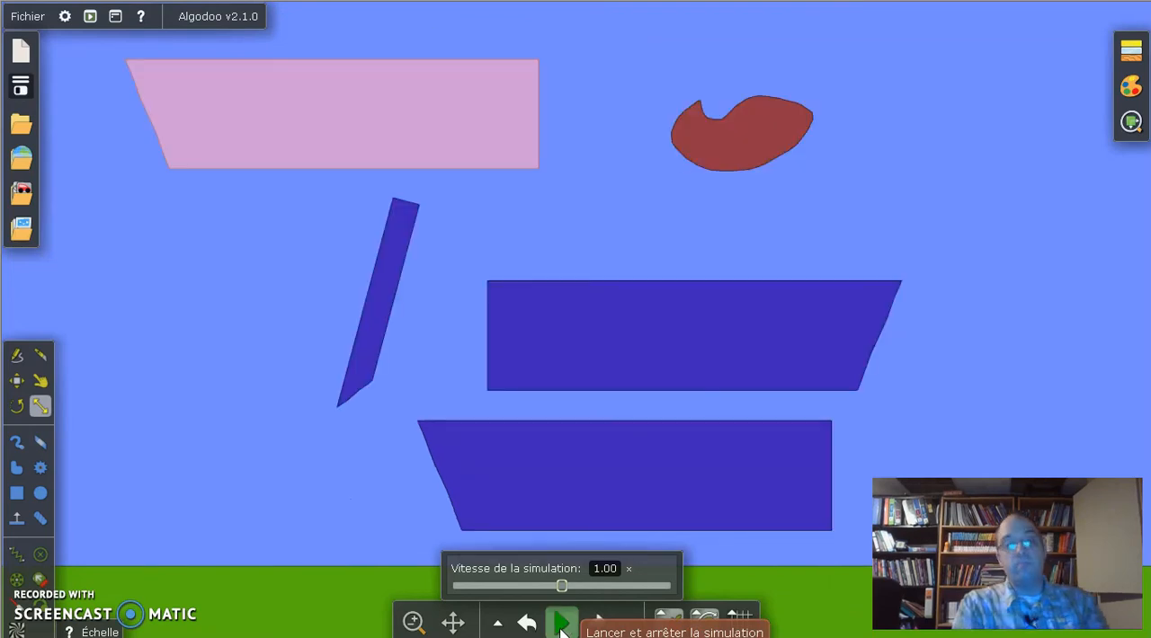
Step: Give the mirrored piece a negative X velocity, and test it in the simulation before restoring the scene
click(729, 354)
right_click(730, 353)
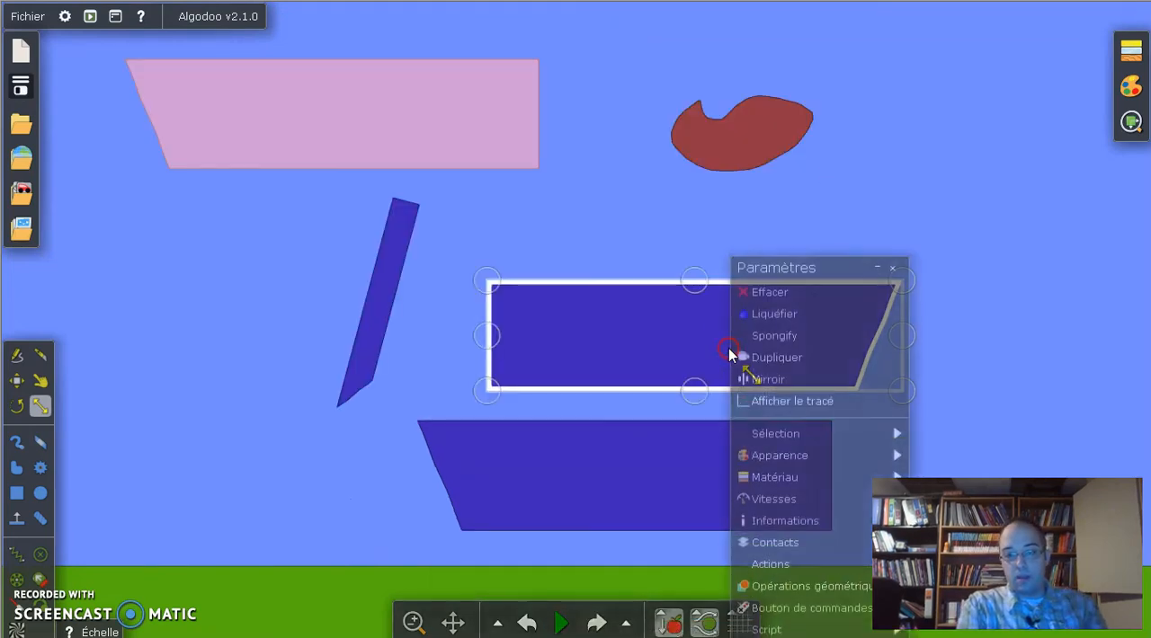
mouse_move(780, 501)
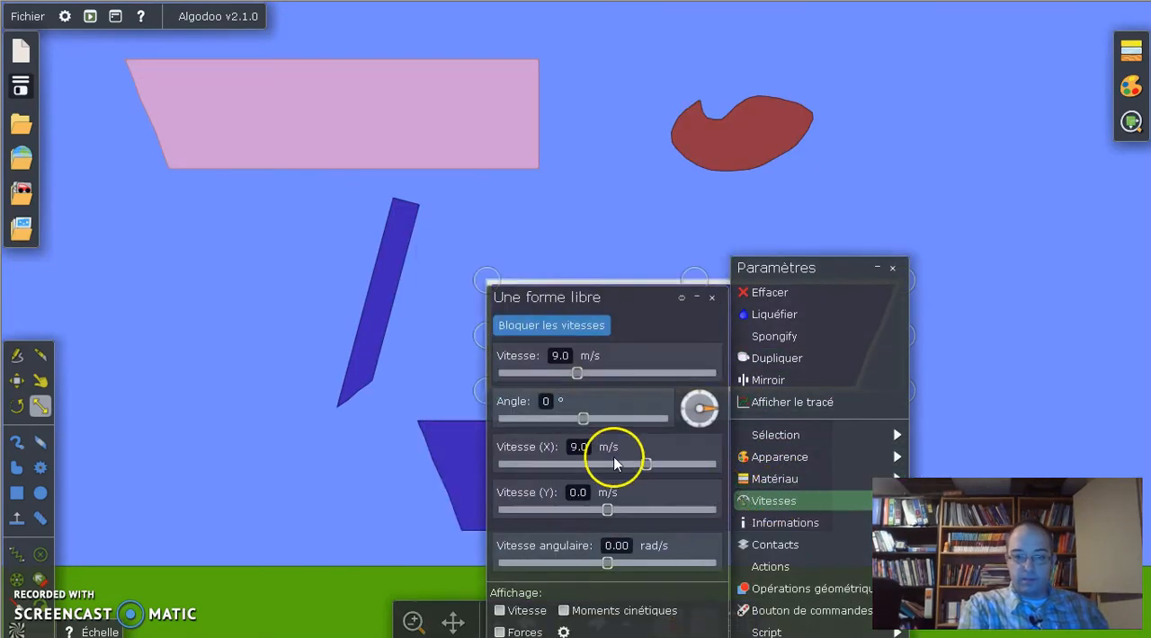
drag(654, 464, 569, 464)
click(265, 438)
click(734, 367)
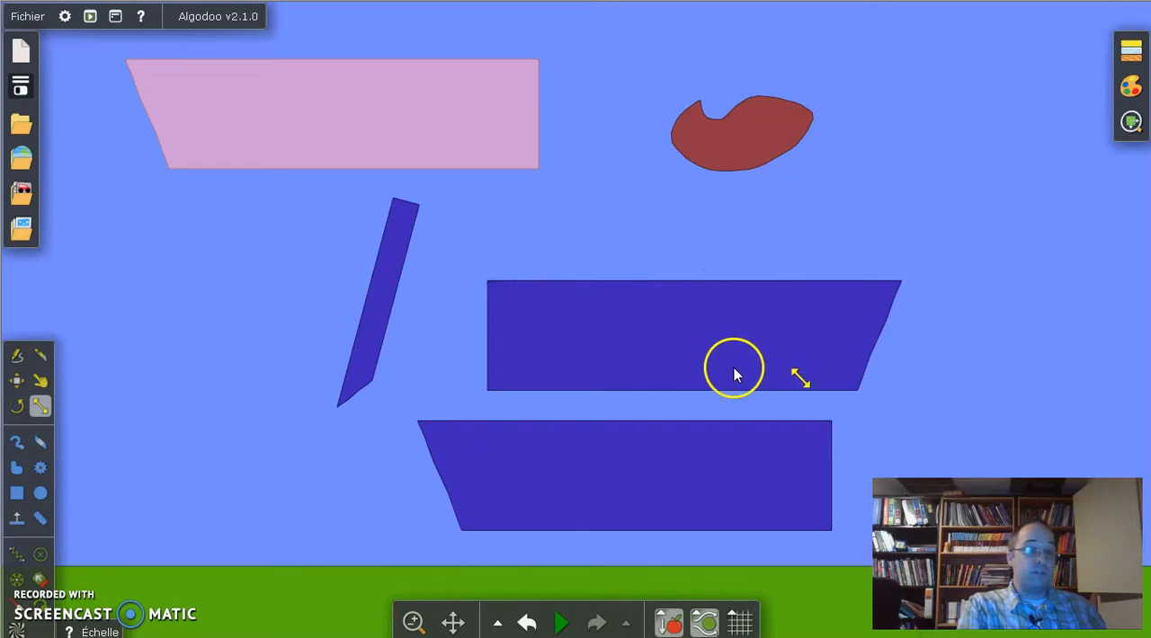
click(559, 622)
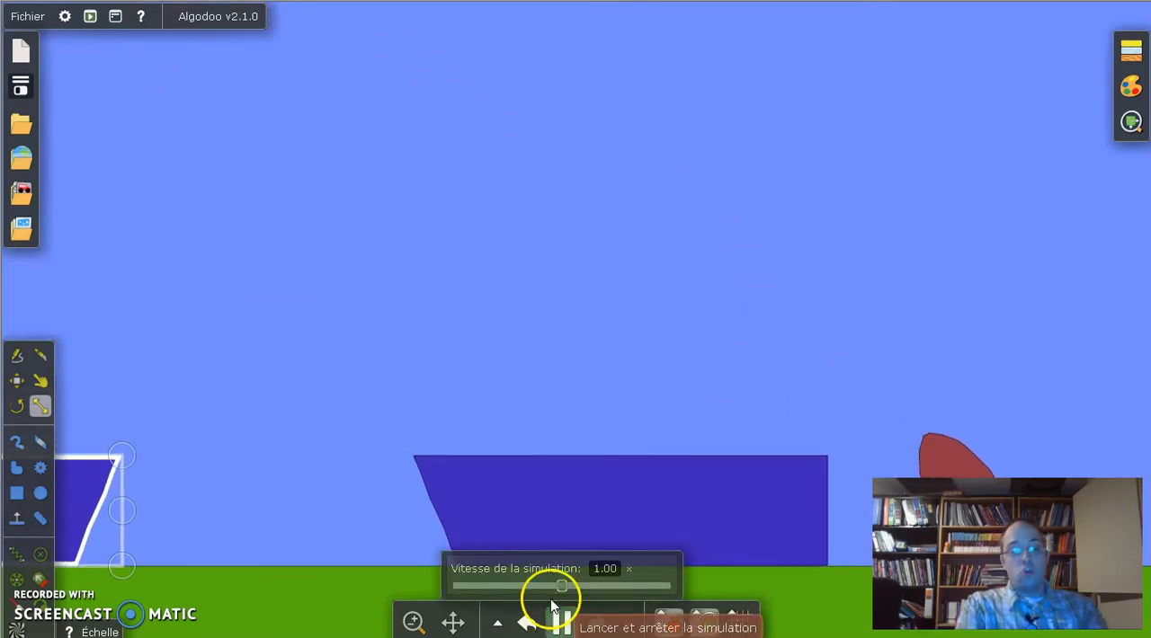
key(ctrl+z)
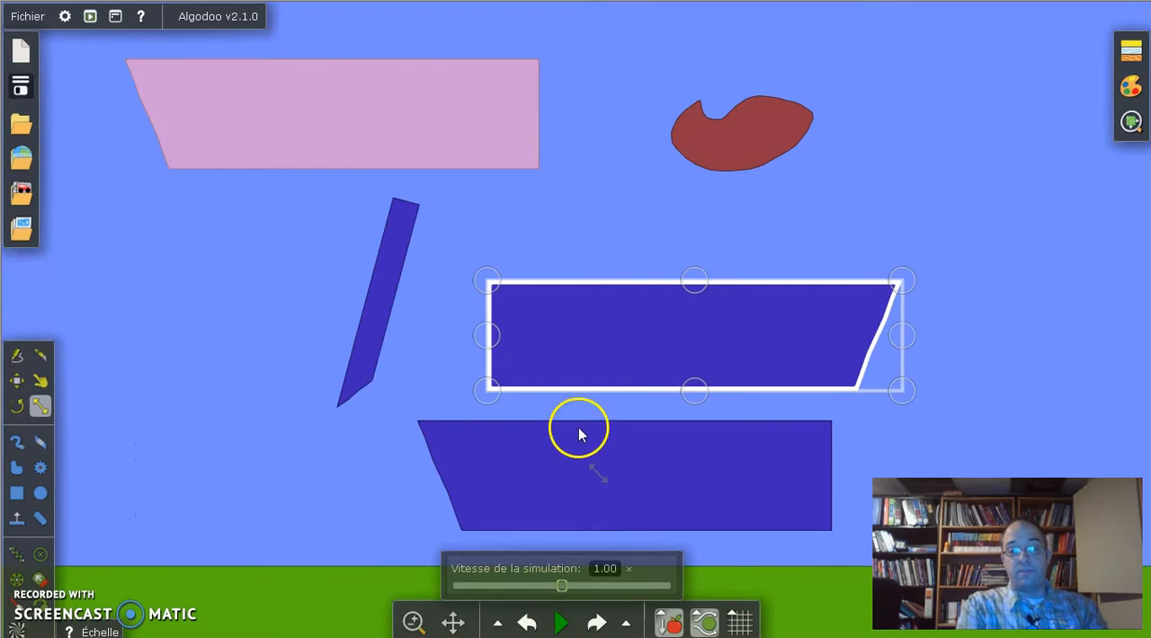
Step: Examine the information and contact group settings of the mirrored piece
right_click(608, 308)
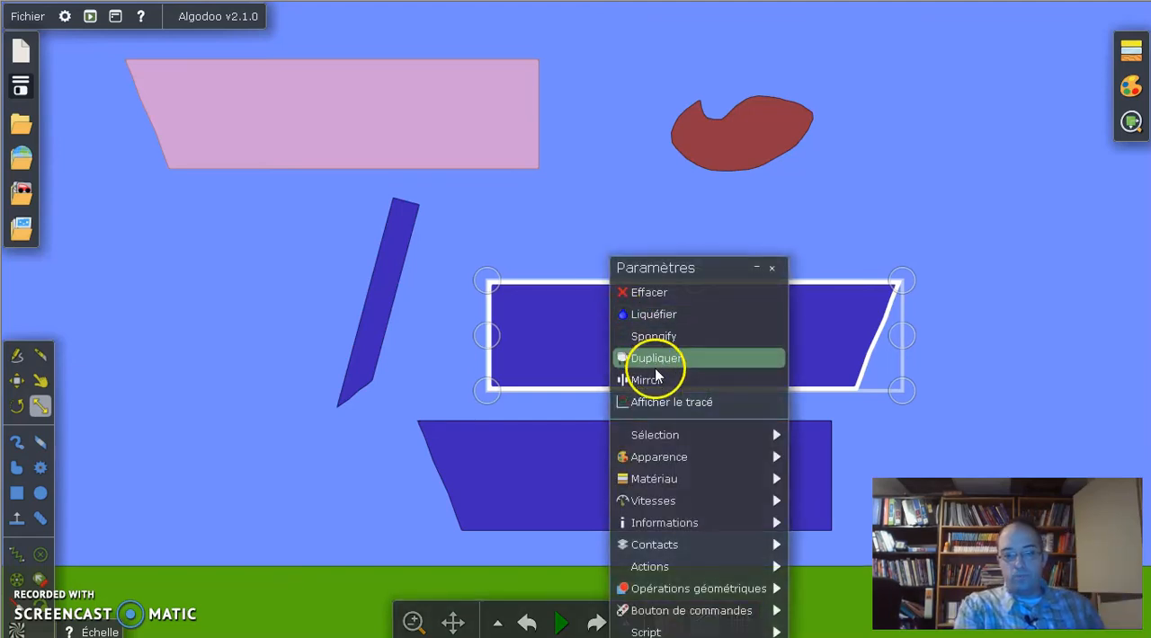
mouse_move(695, 524)
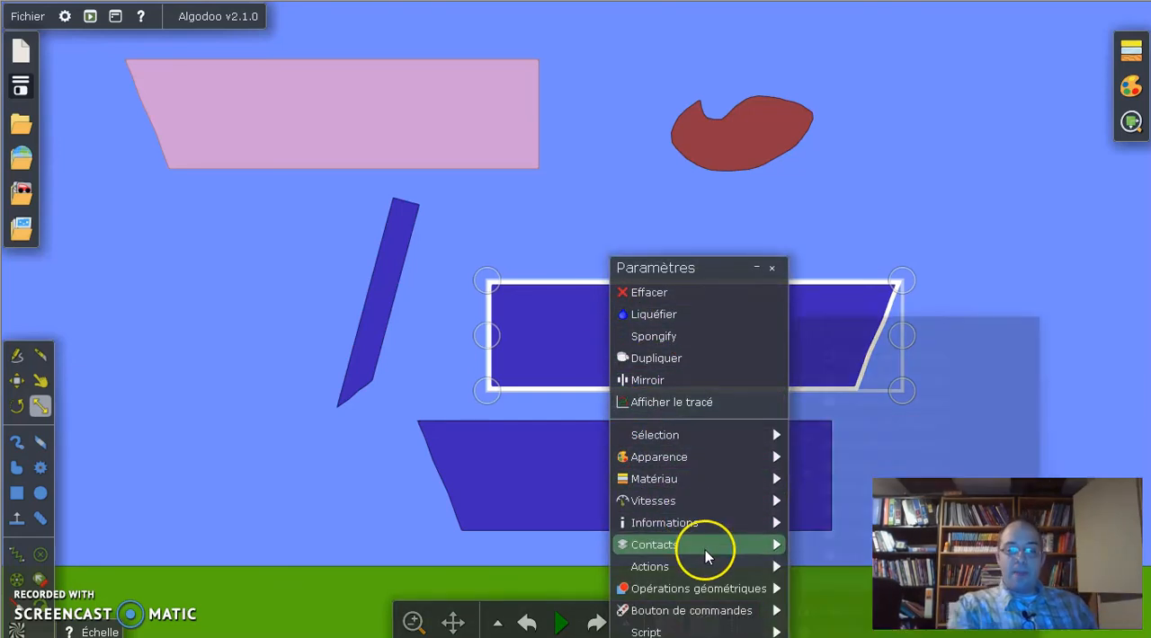
mouse_move(705, 550)
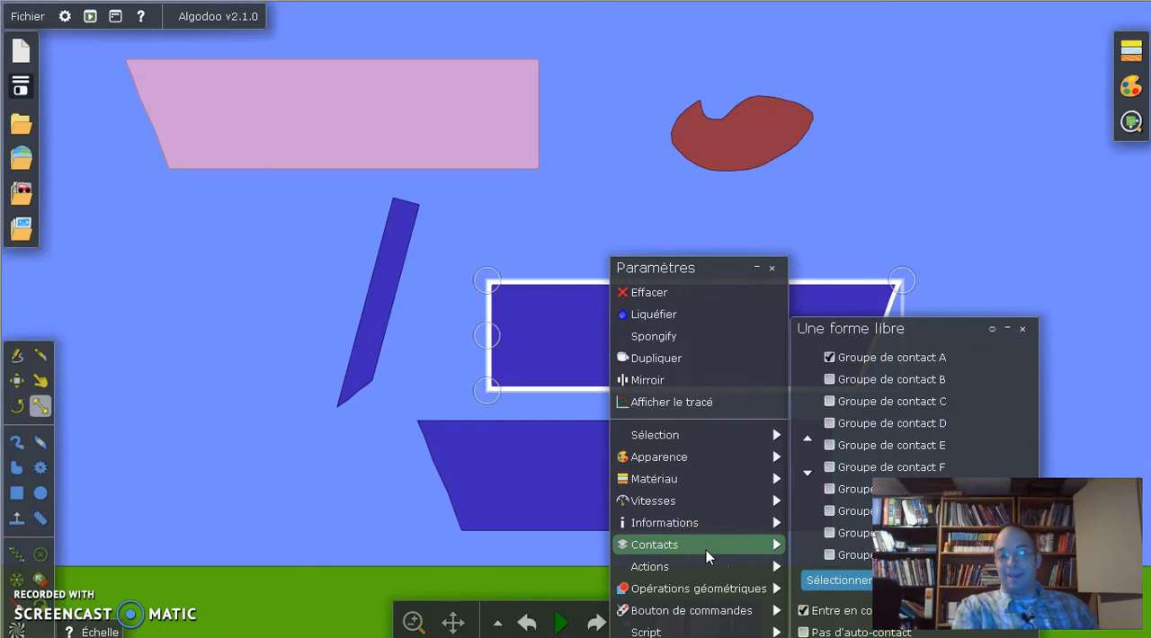
click(219, 413)
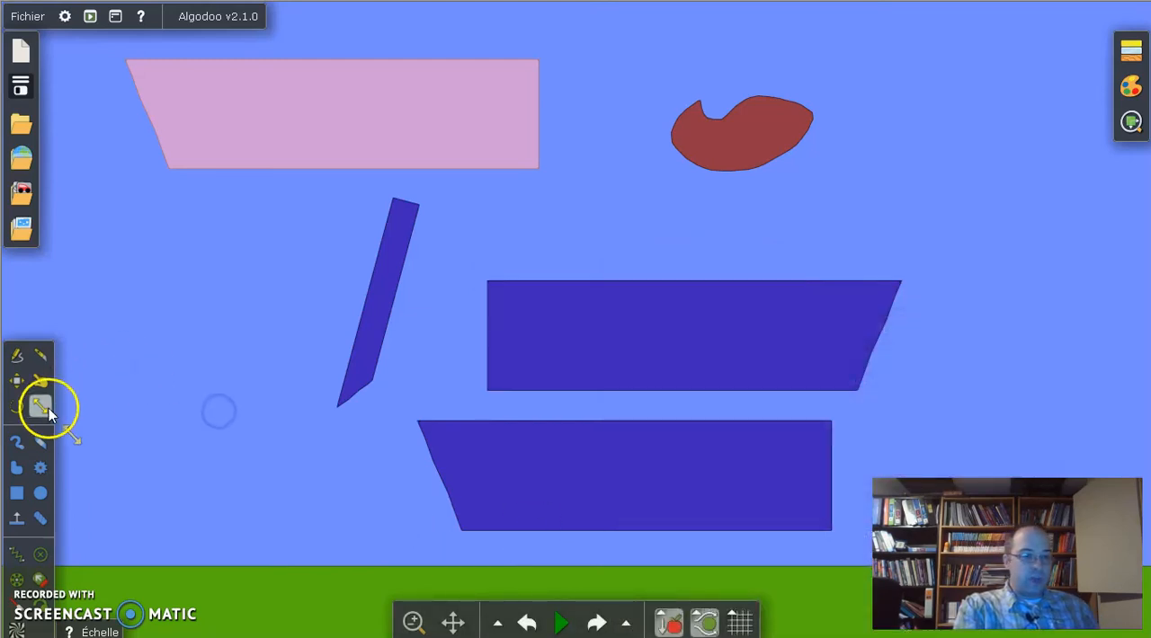
Step: Select all the objects above the ground by encircling them, and delete them to clear the scene
click(16, 357)
mouse_move(78, 47)
mouse_down()
mouse_move(861, 297)
mouse_move(494, 467)
mouse_up()
key(Delete)
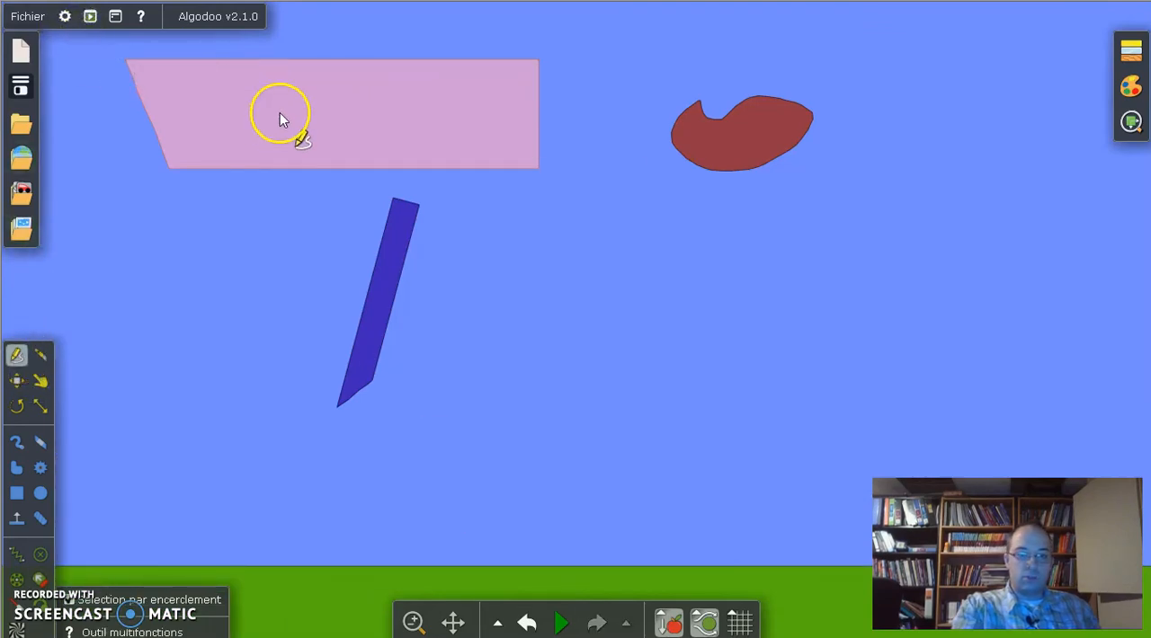
mouse_move(121, 42)
mouse_down()
mouse_move(478, 47)
mouse_move(827, 492)
mouse_move(185, 314)
mouse_move(123, 23)
mouse_up()
key(Delete)
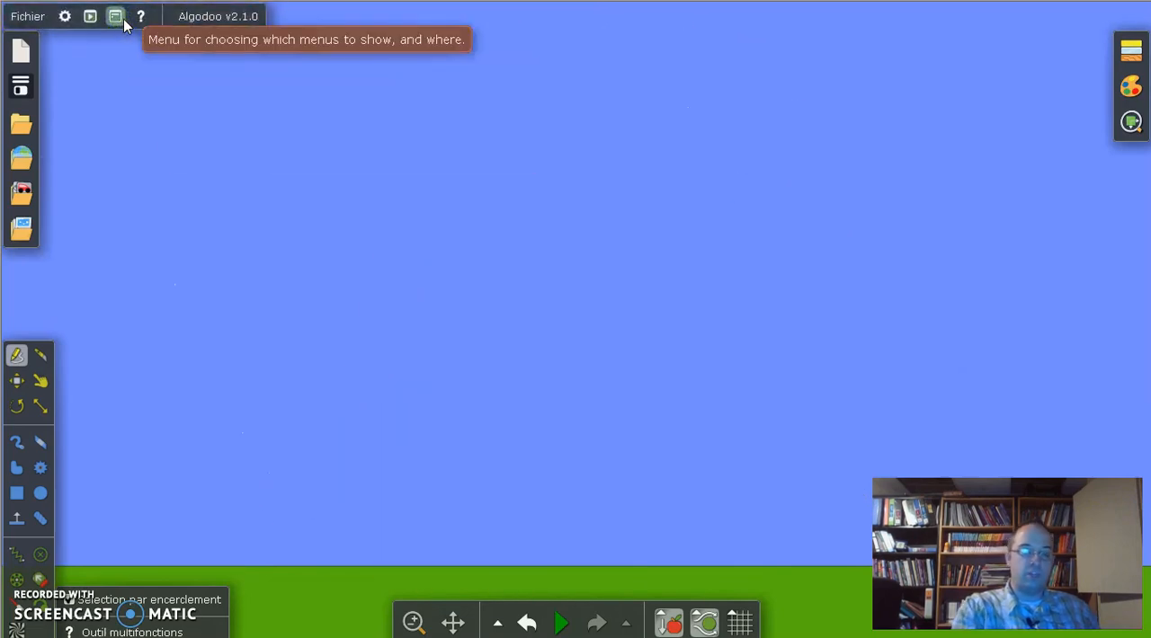
Step: Draw a circle well above the ground, undoing the unwanted attempt, and a long thin horizontal box beneath it
click(40, 493)
drag(331, 223, 560, 329)
drag(713, 147, 612, 245)
key(ctrl+z)
key(ctrl+z)
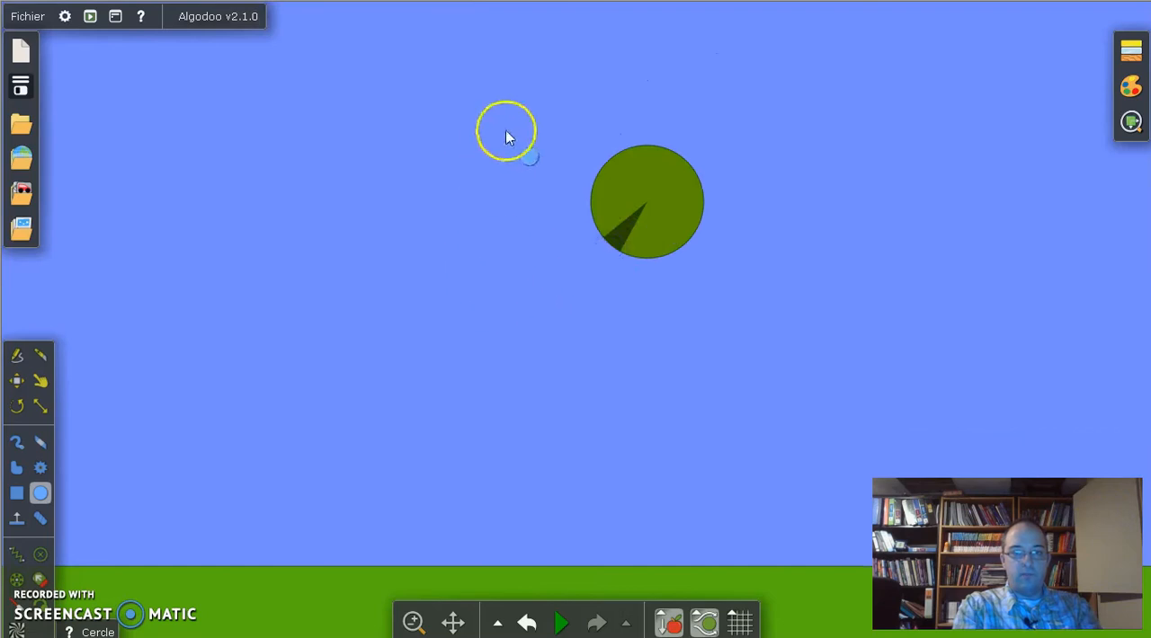
click(16, 493)
drag(373, 369, 977, 334)
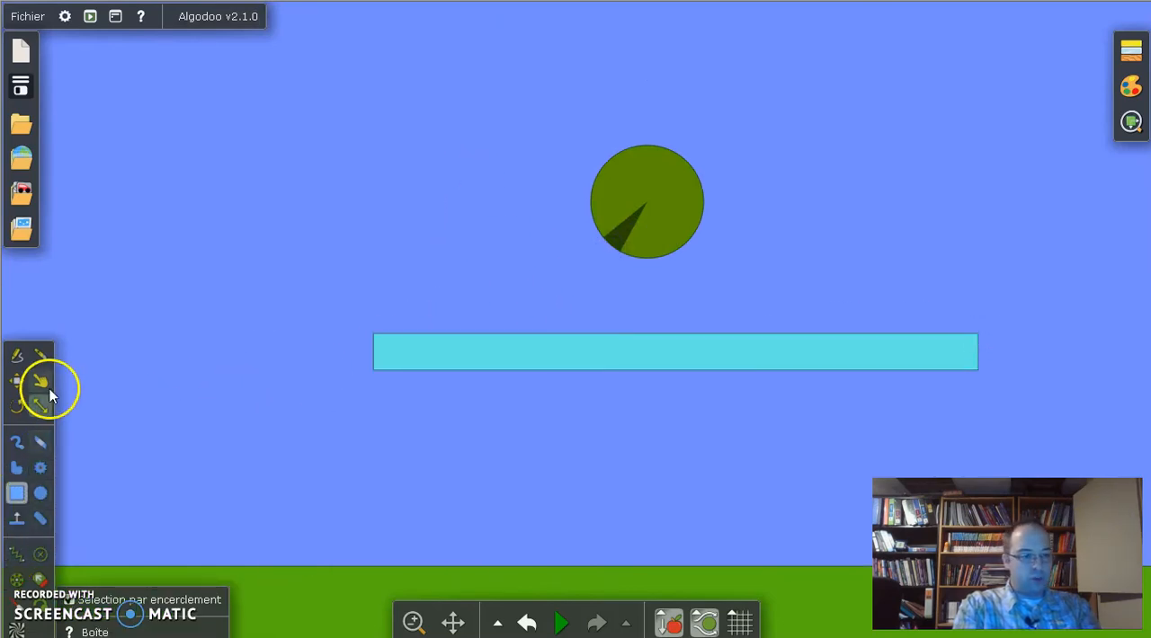
Step: Add a fixation near the middle of the long box, and test it in the simulation before restoring the scene
click(40, 555)
click(670, 354)
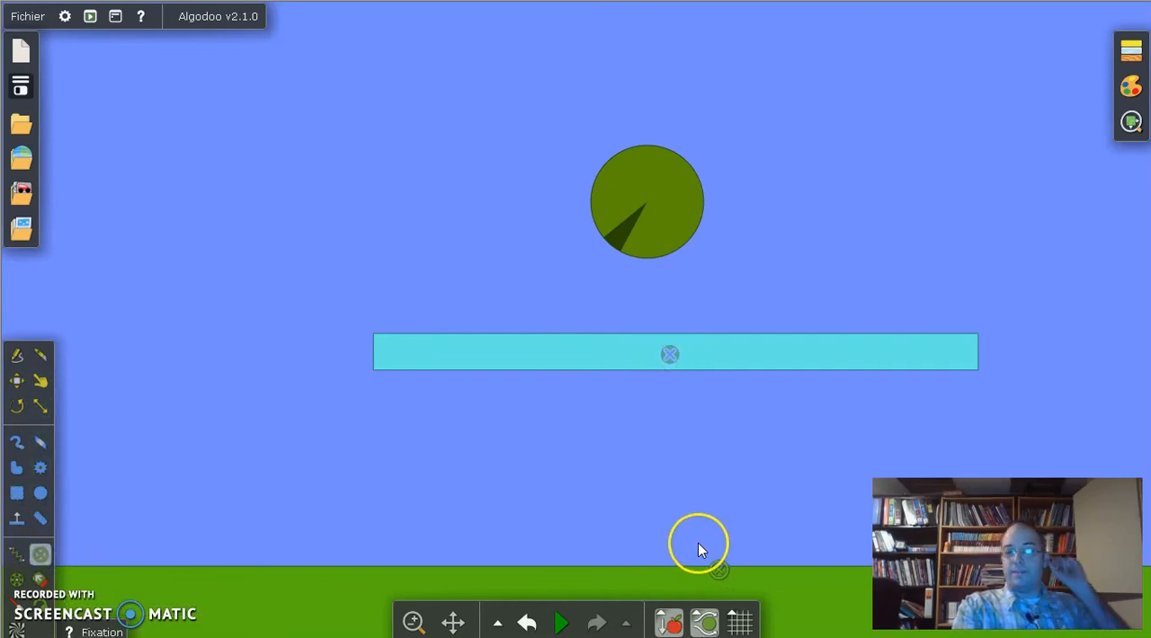
click(561, 620)
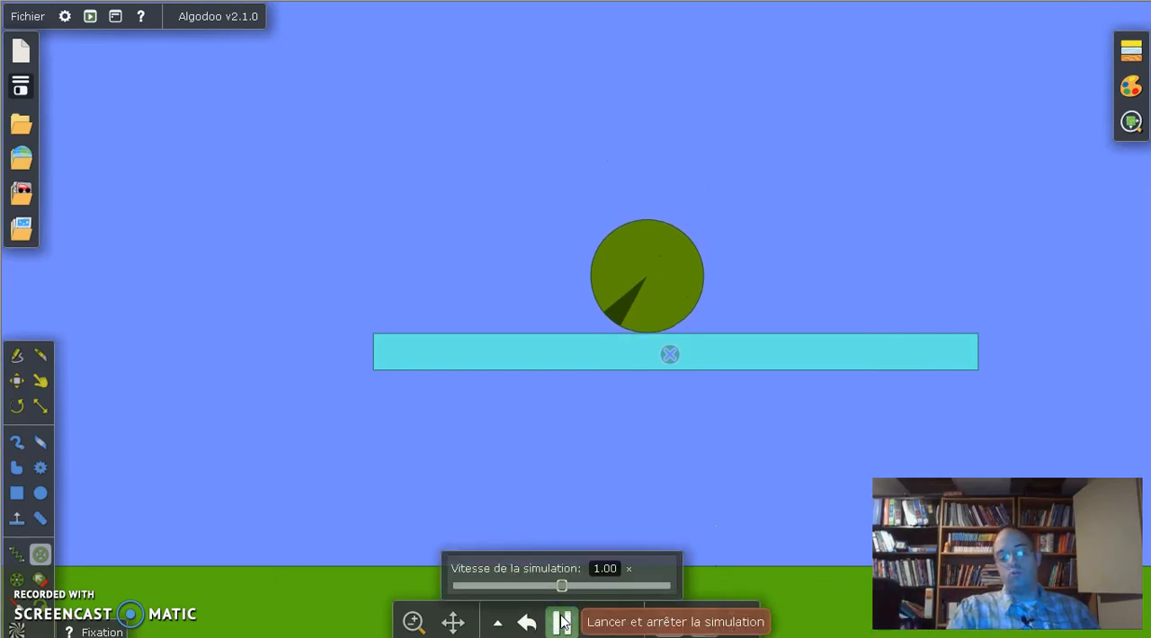
click(561, 621)
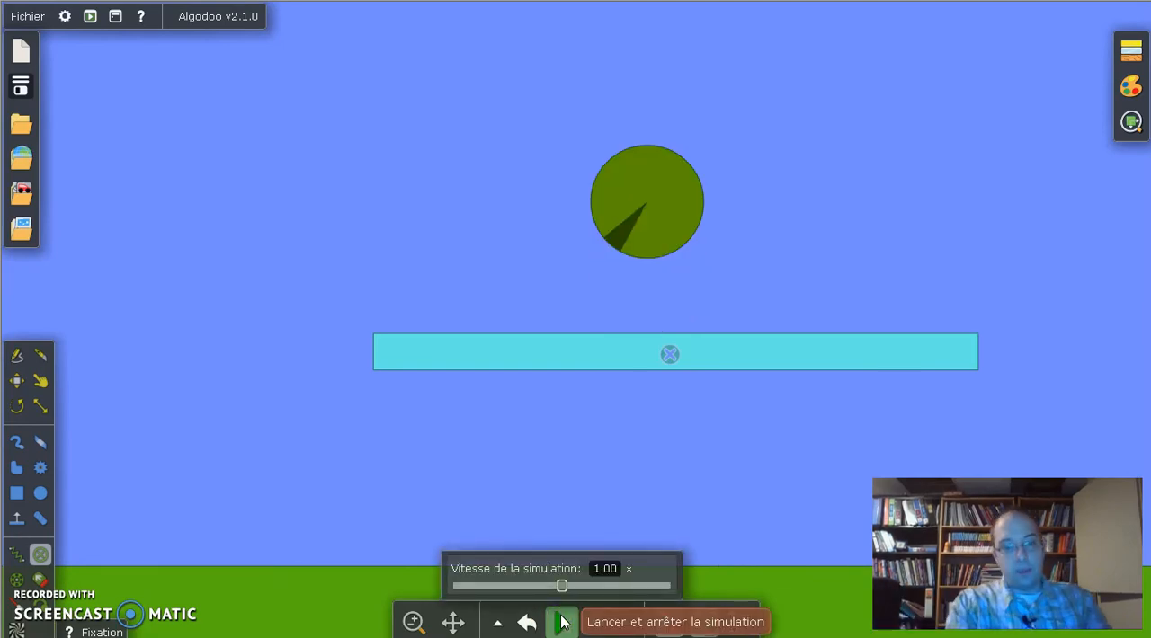
click(611, 372)
right_click(609, 357)
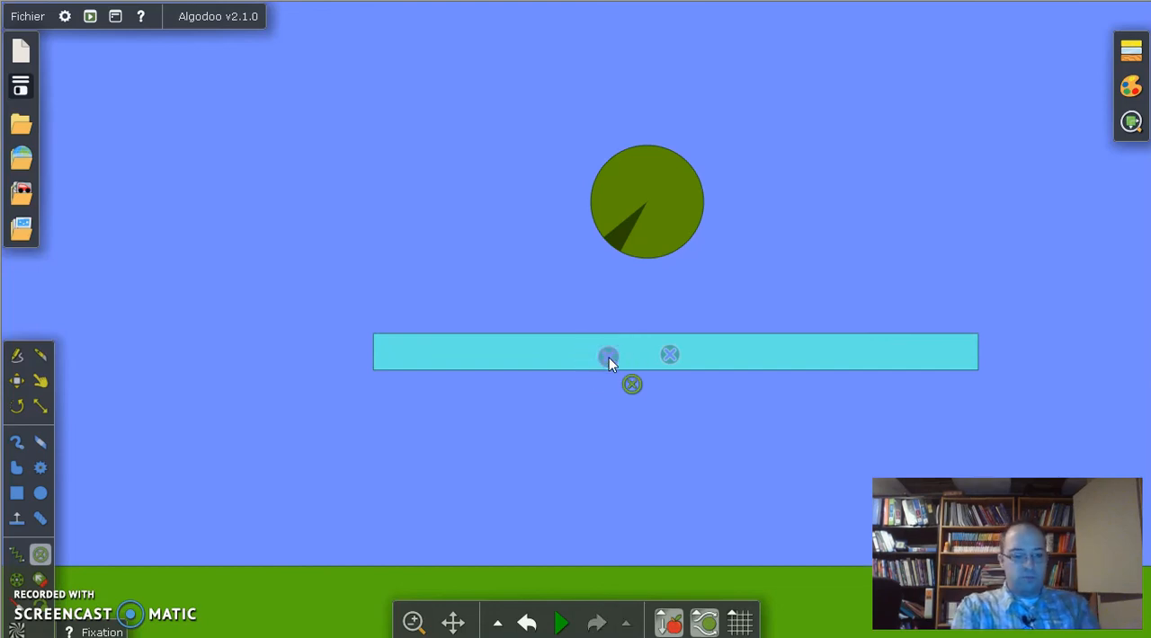
key(ctrl+z)
Step: Check the contact group settings of the long box
click(40, 381)
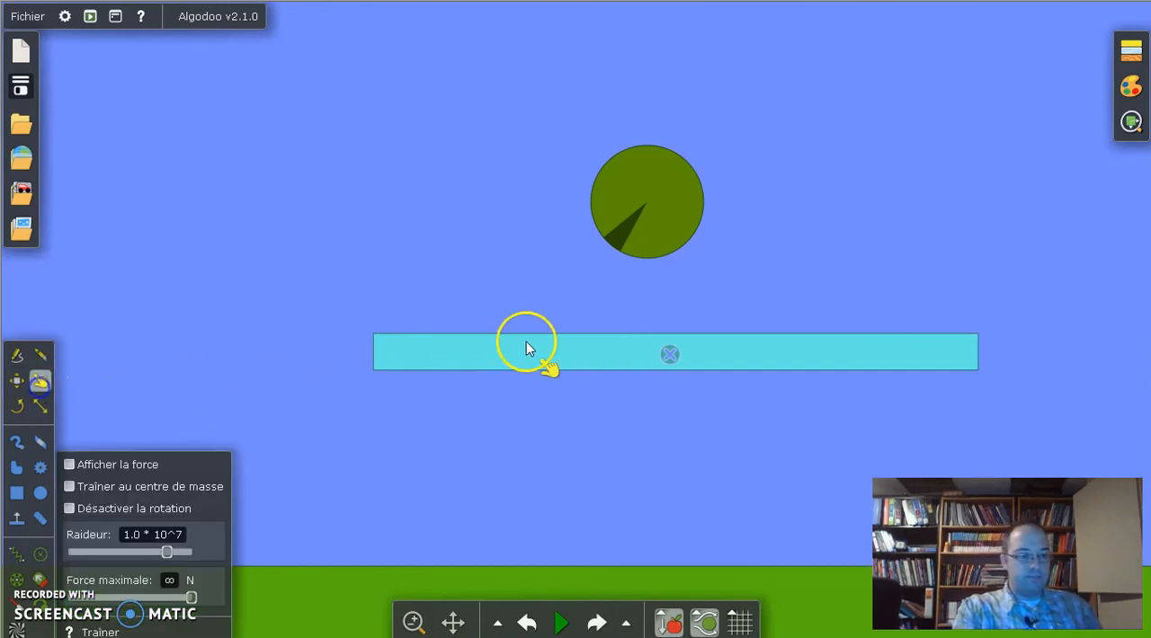
right_click(624, 360)
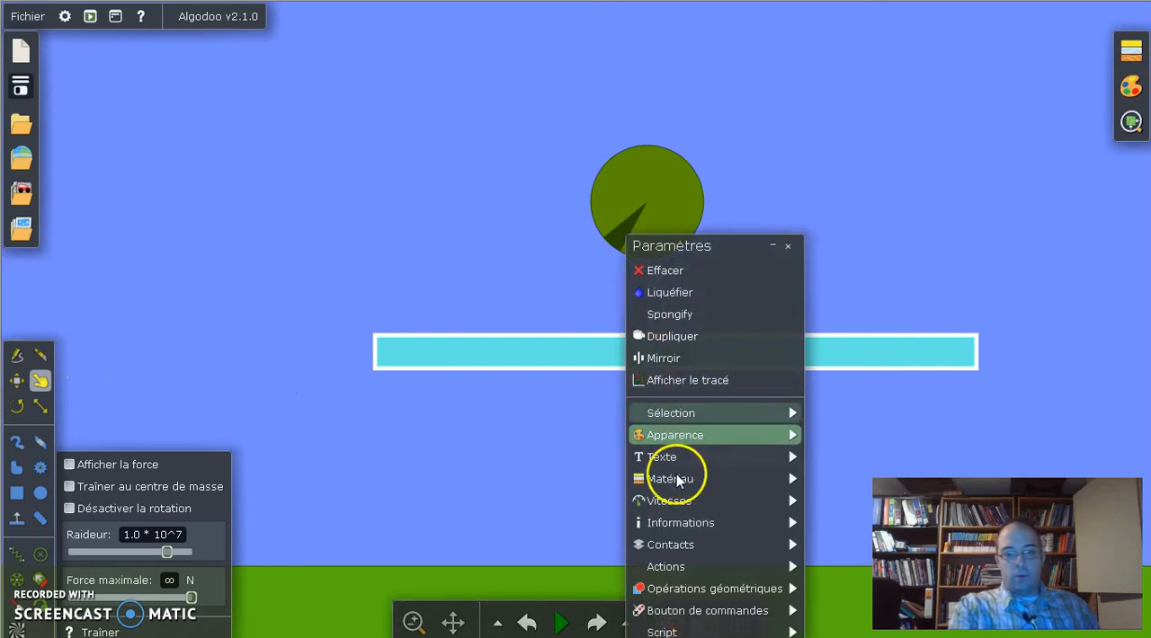
mouse_move(673, 546)
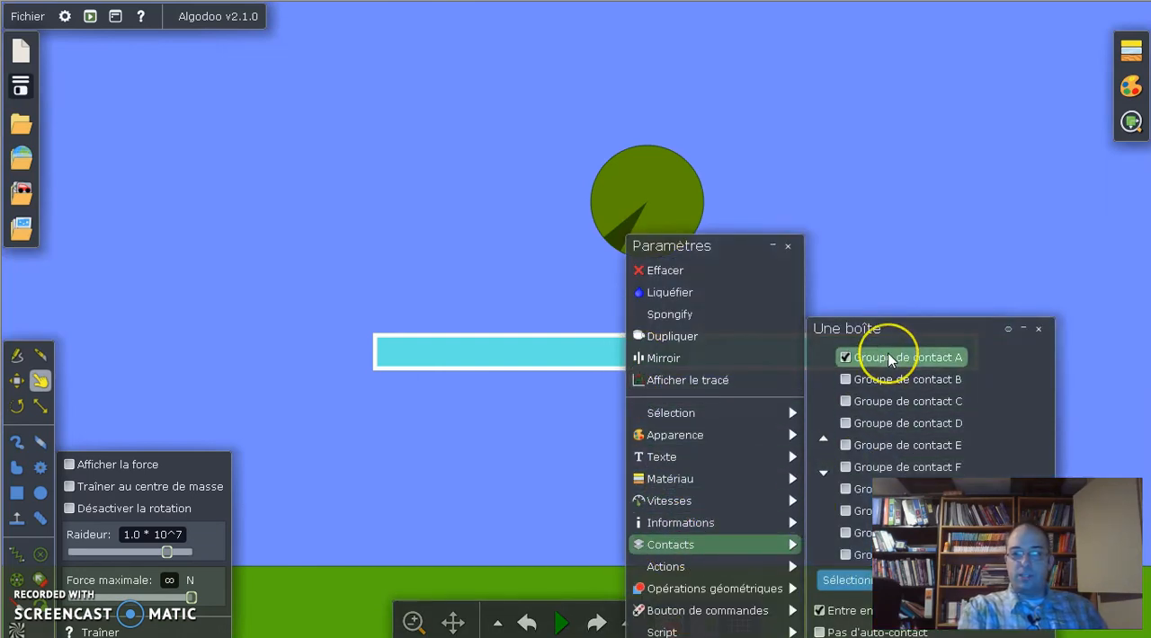
Step: Assign the circle to contact group B instead of A, and test it in the simulation before restoring the scene
click(669, 205)
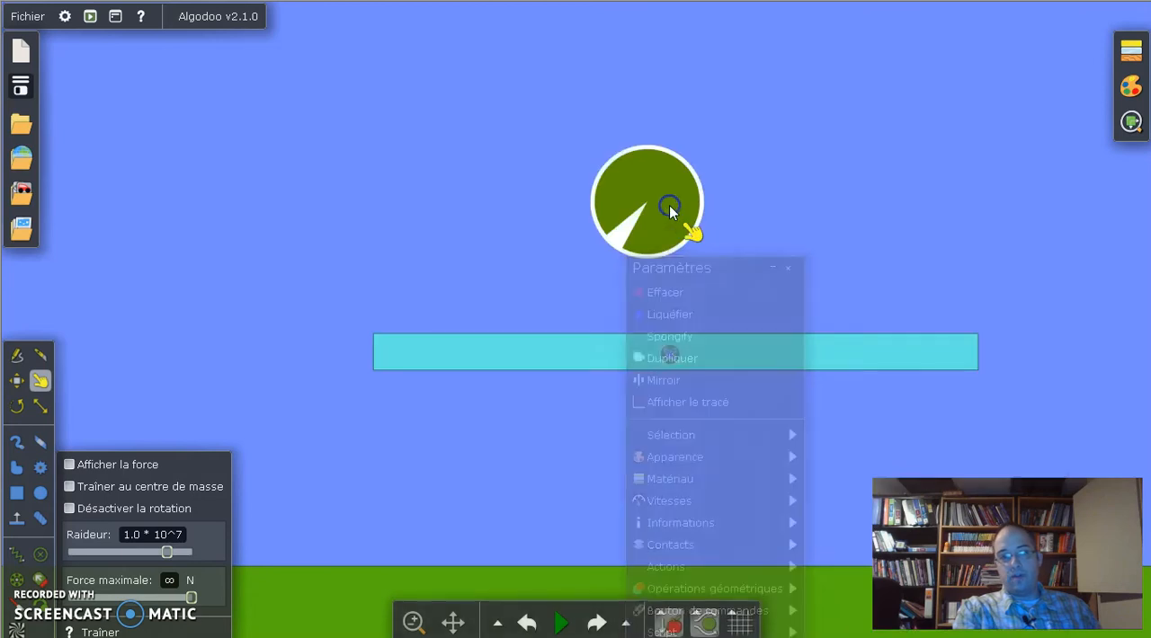
right_click(669, 205)
mouse_move(791, 494)
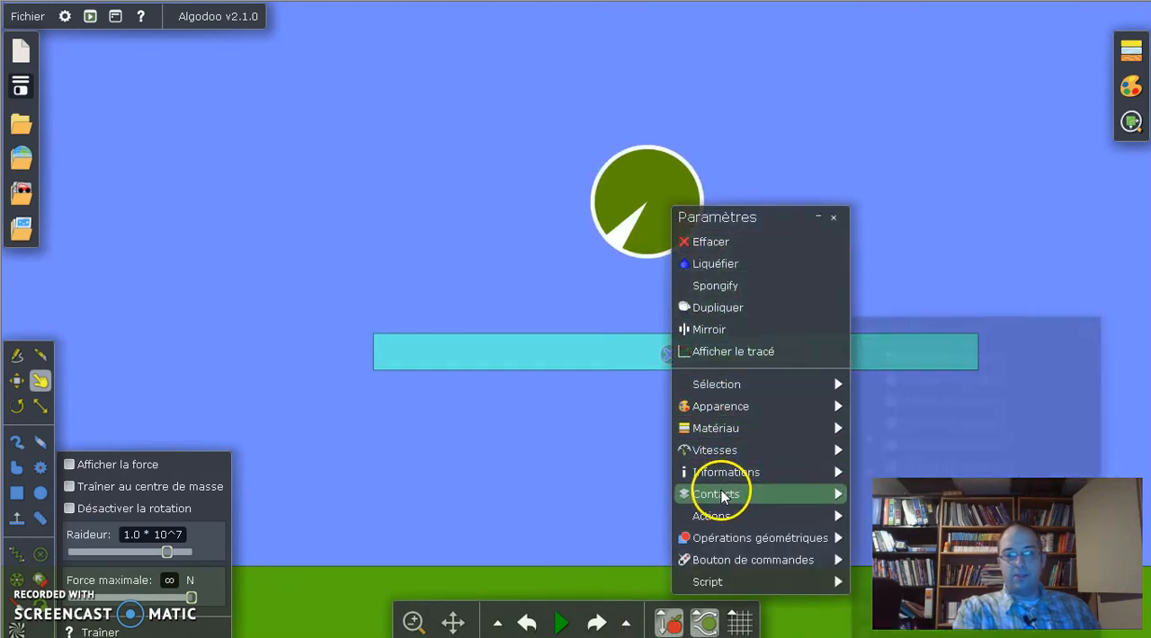
click(939, 382)
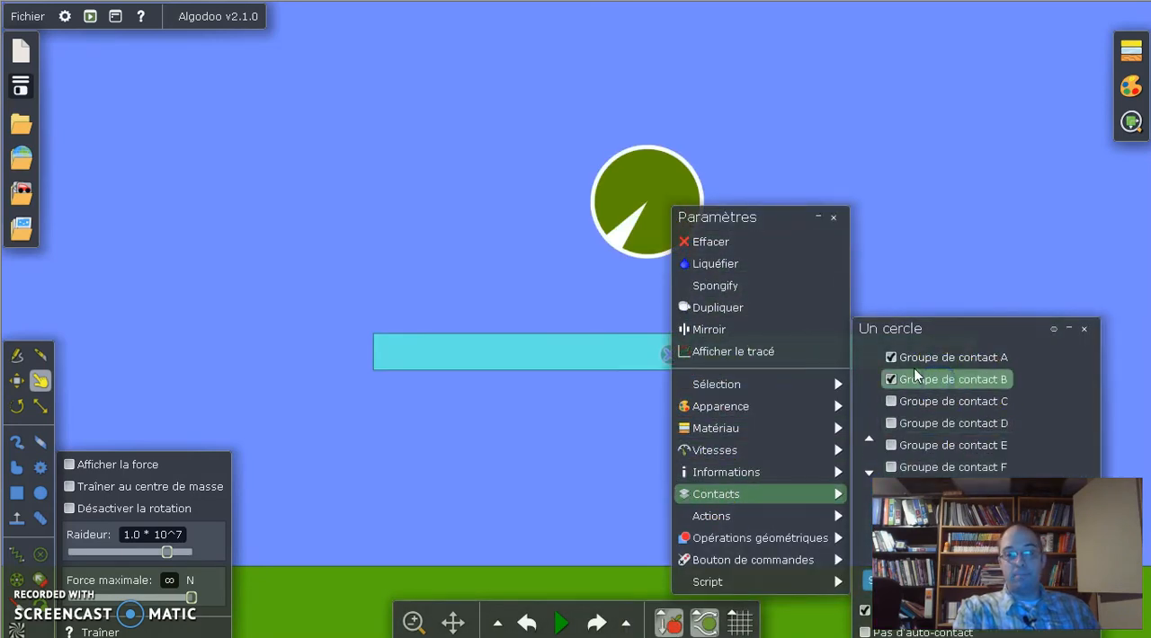
click(924, 264)
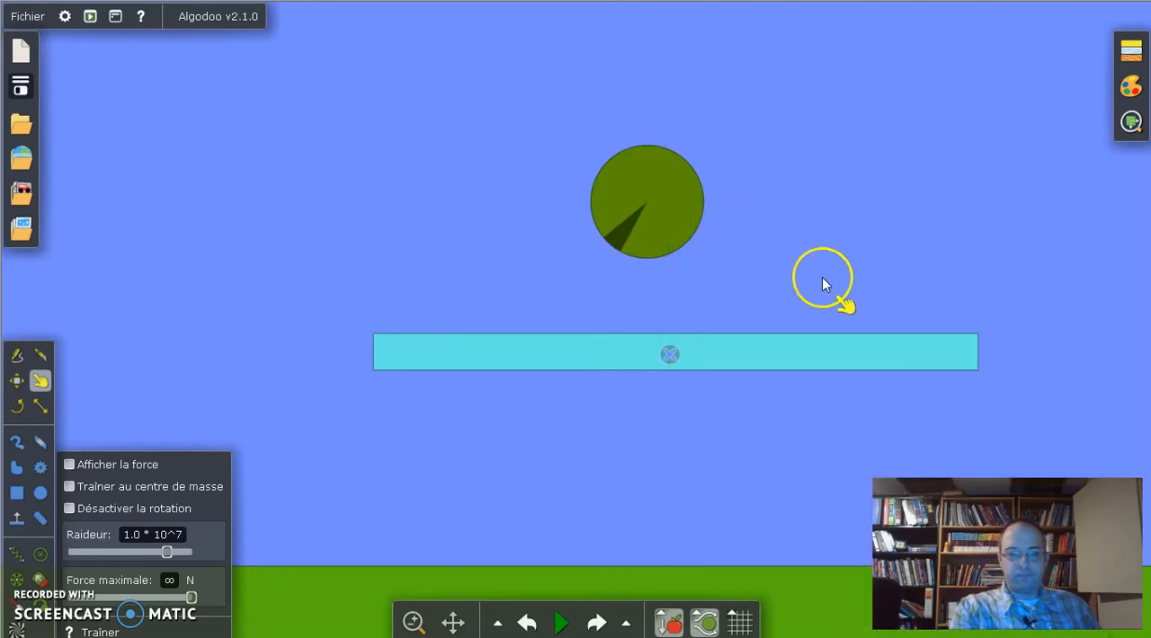
click(560, 606)
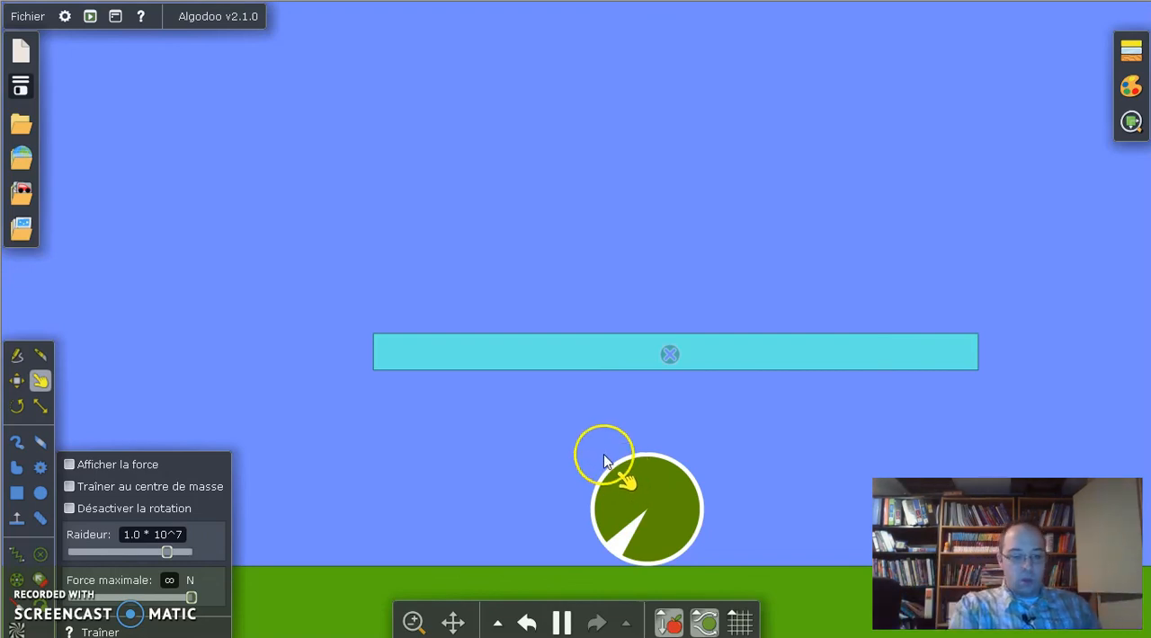
key(ctrl+z)
Step: Glue the circle to the background and test it in the simulation
right_click(646, 174)
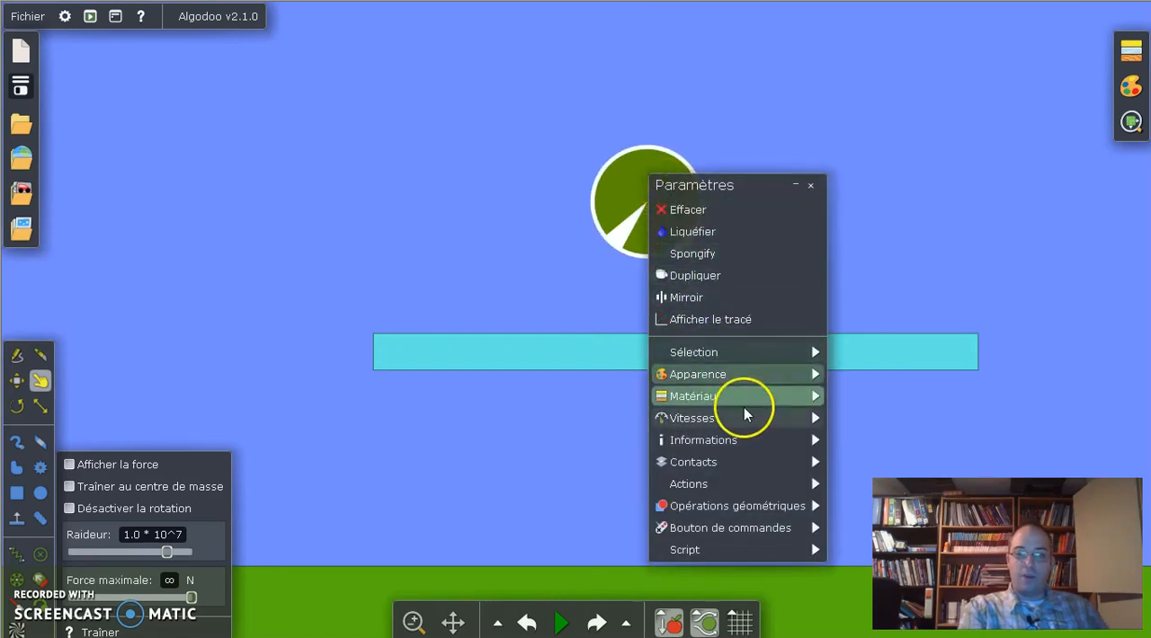
mouse_move(777, 488)
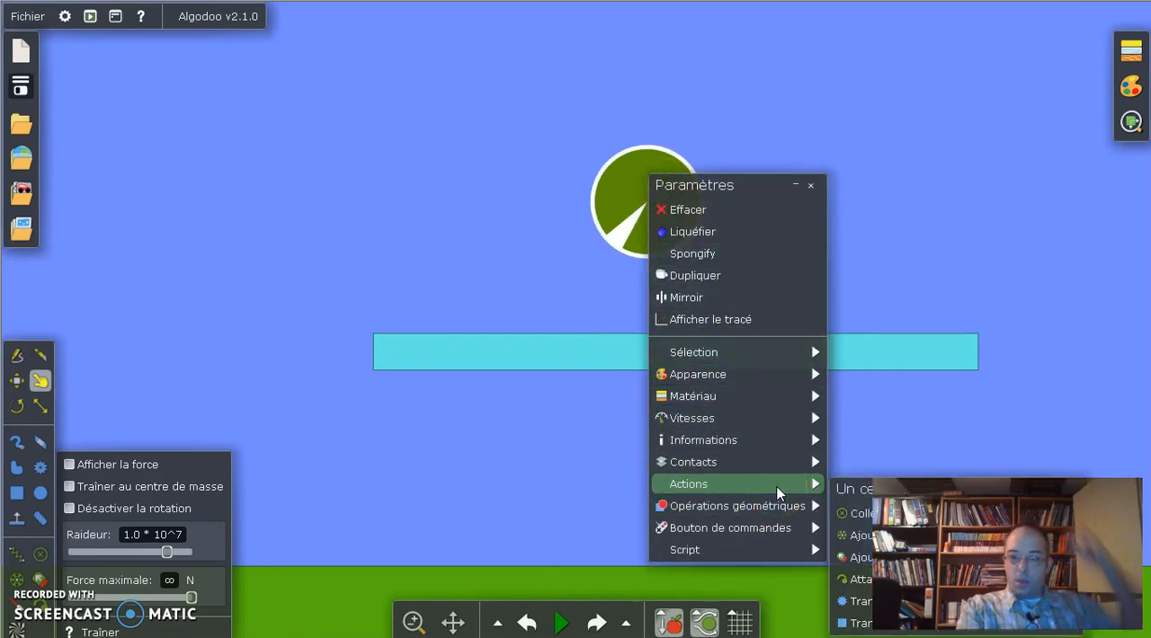
click(865, 514)
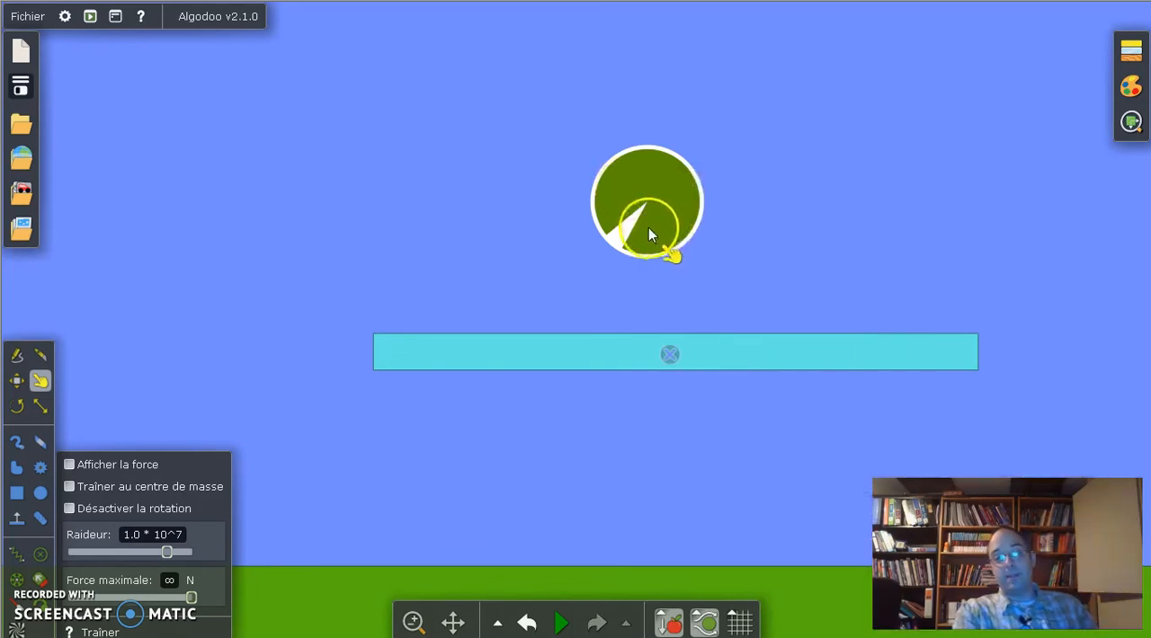
click(561, 622)
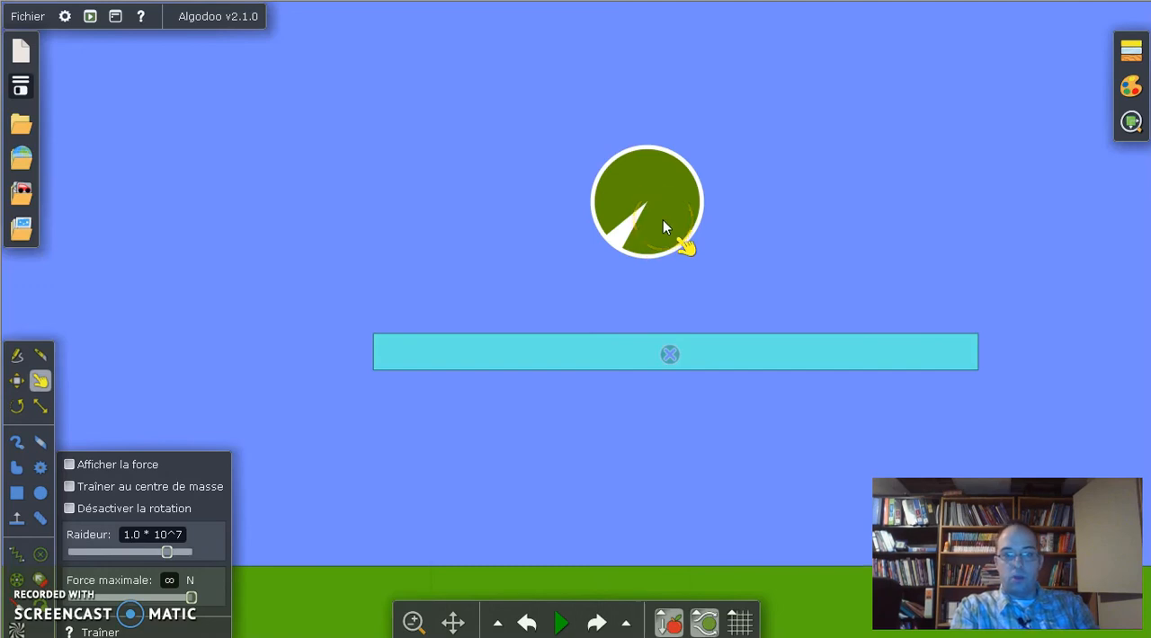
Step: Move the circle above and beyond the left end of the long box
right_click(640, 262)
right_click(643, 208)
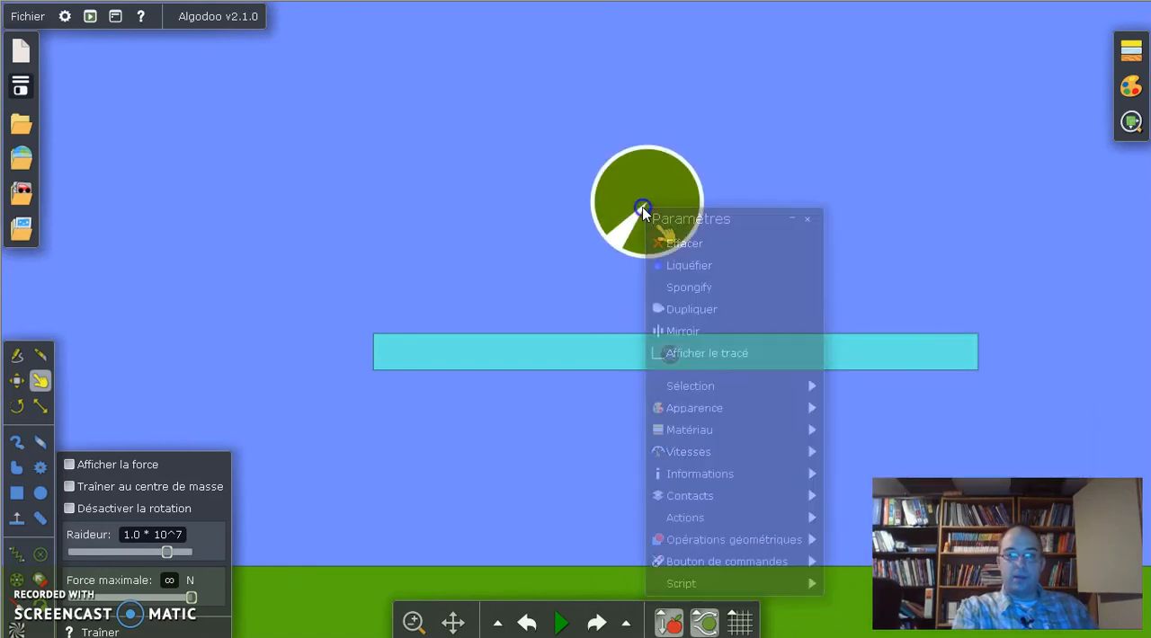
right_click(647, 205)
mouse_move(784, 514)
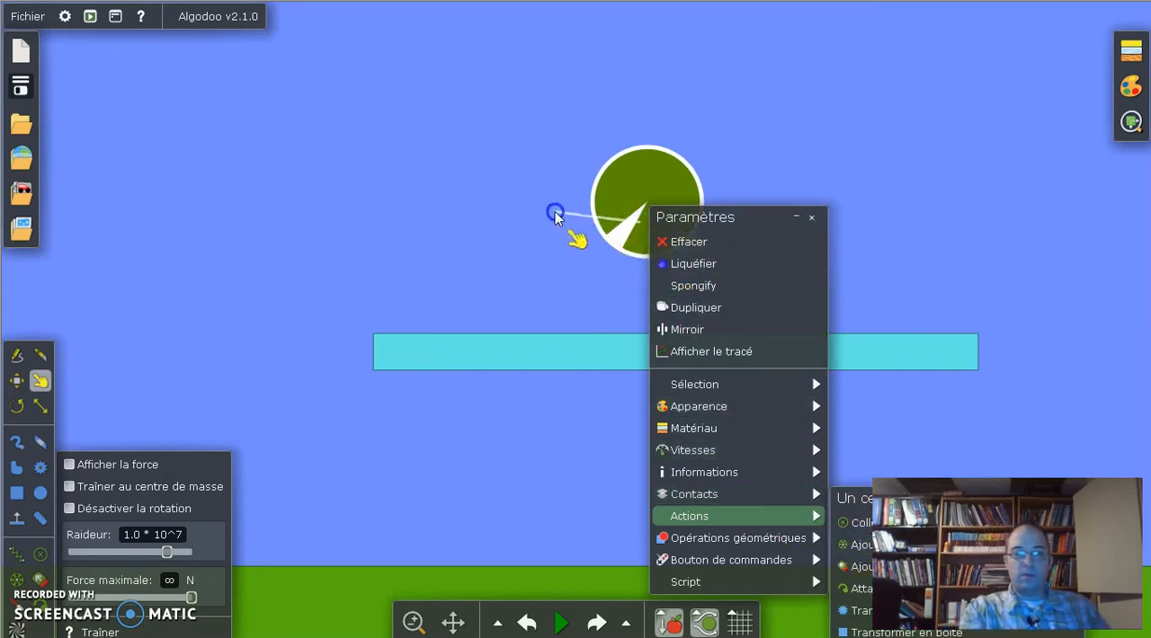
drag(555, 212, 421, 214)
click(10, 382)
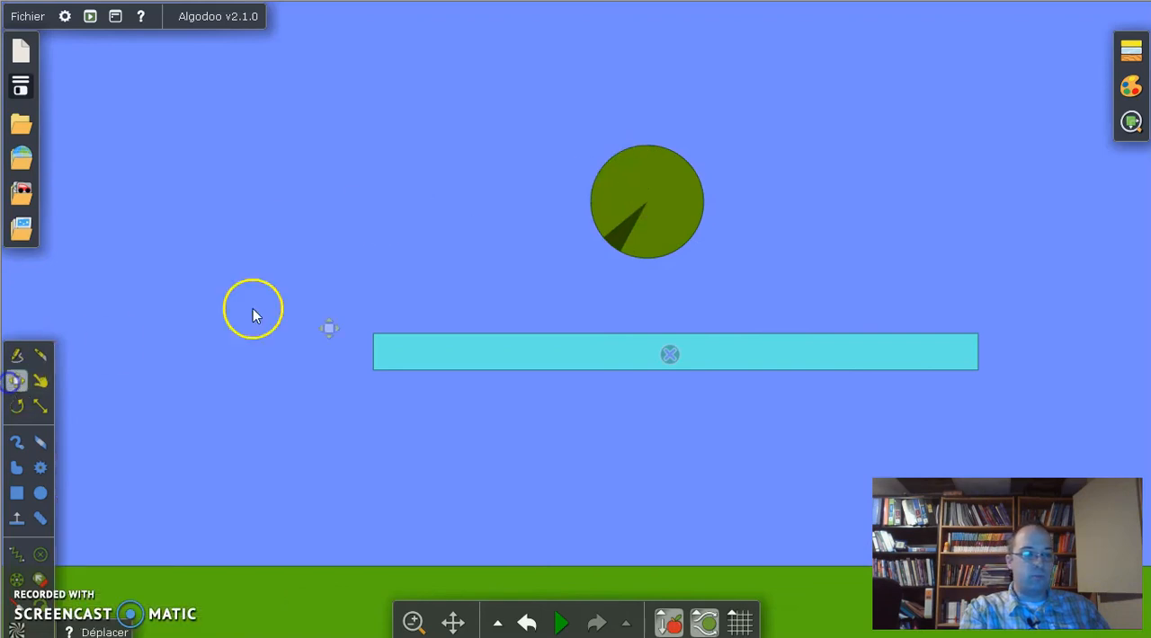
drag(662, 200, 354, 167)
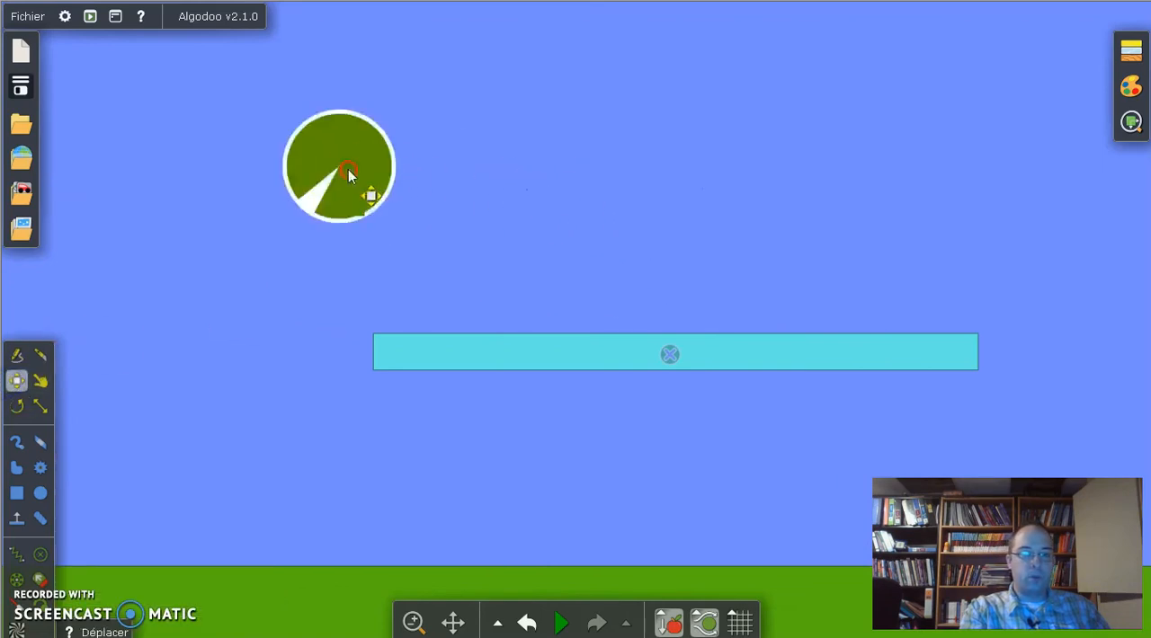
Step: Add a centred pivot to the circle, and test it in the simulation before restoring the scene
right_click(348, 169)
mouse_move(440, 487)
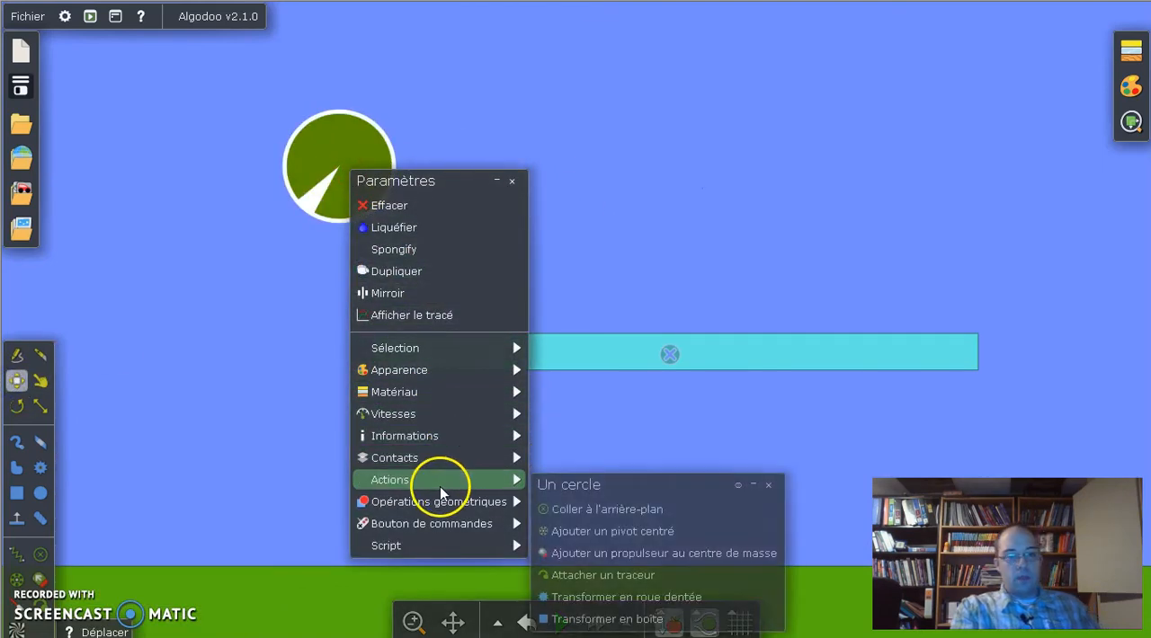
click(701, 528)
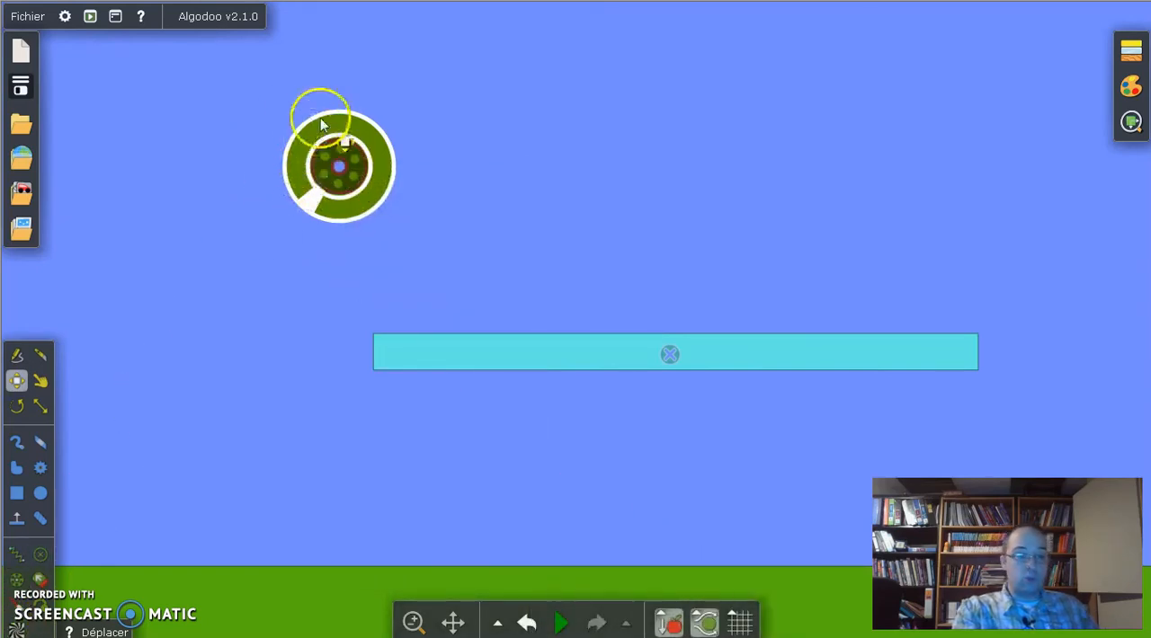
click(560, 622)
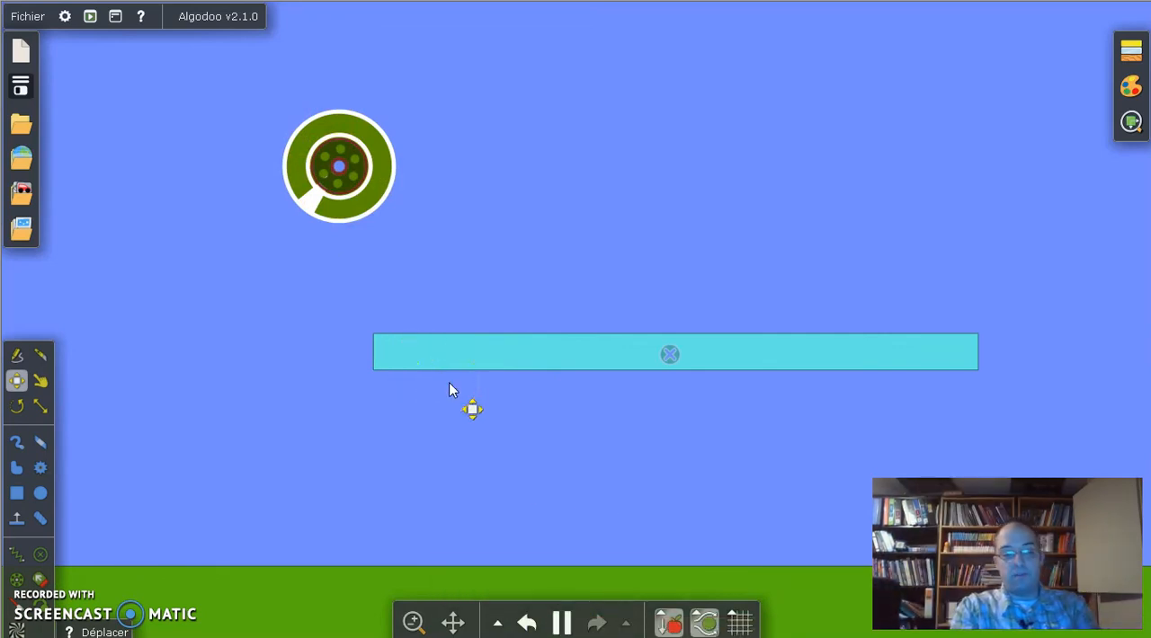
key(ctrl+z)
Step: Examine the actions available for the circle with the centred pivot
right_click(606, 290)
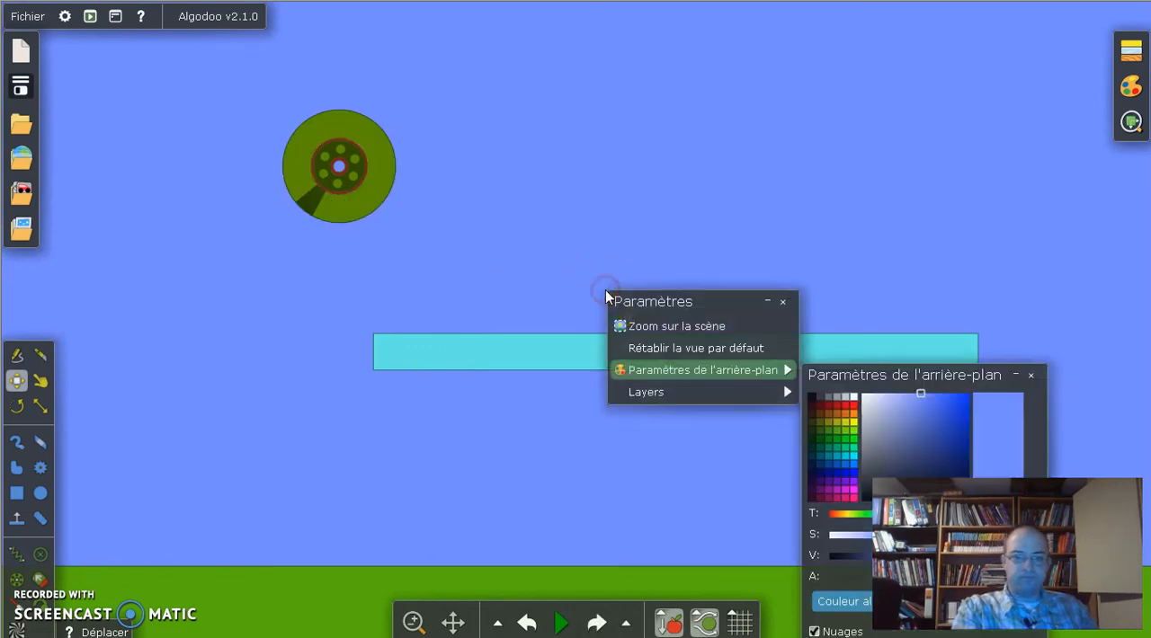
right_click(550, 273)
click(504, 313)
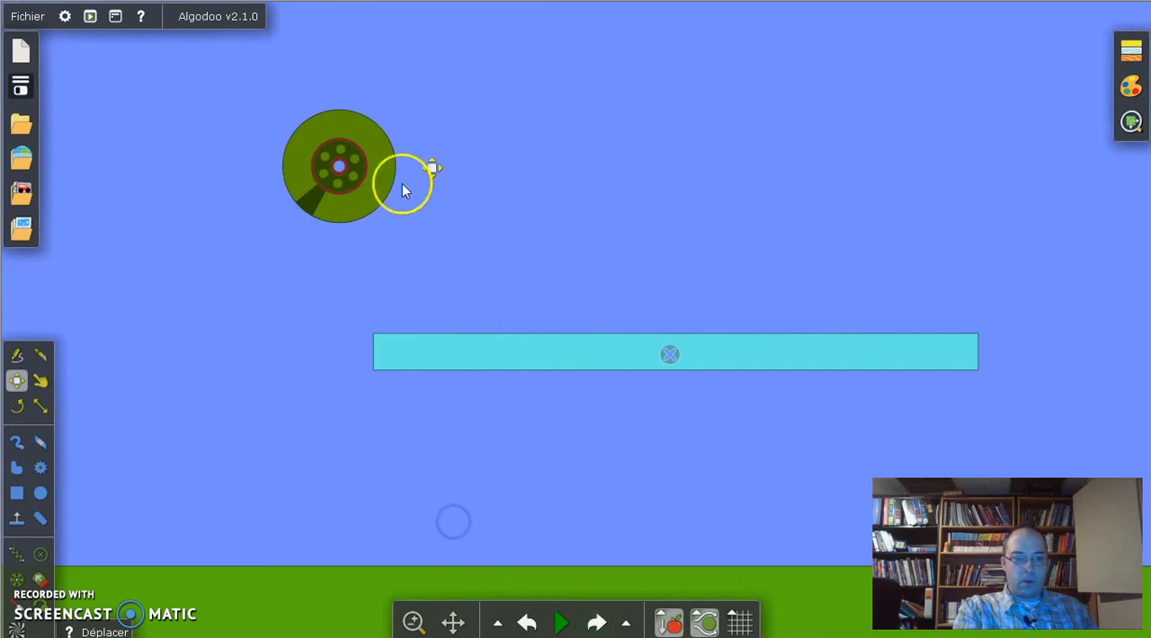
right_click(374, 149)
mouse_move(492, 456)
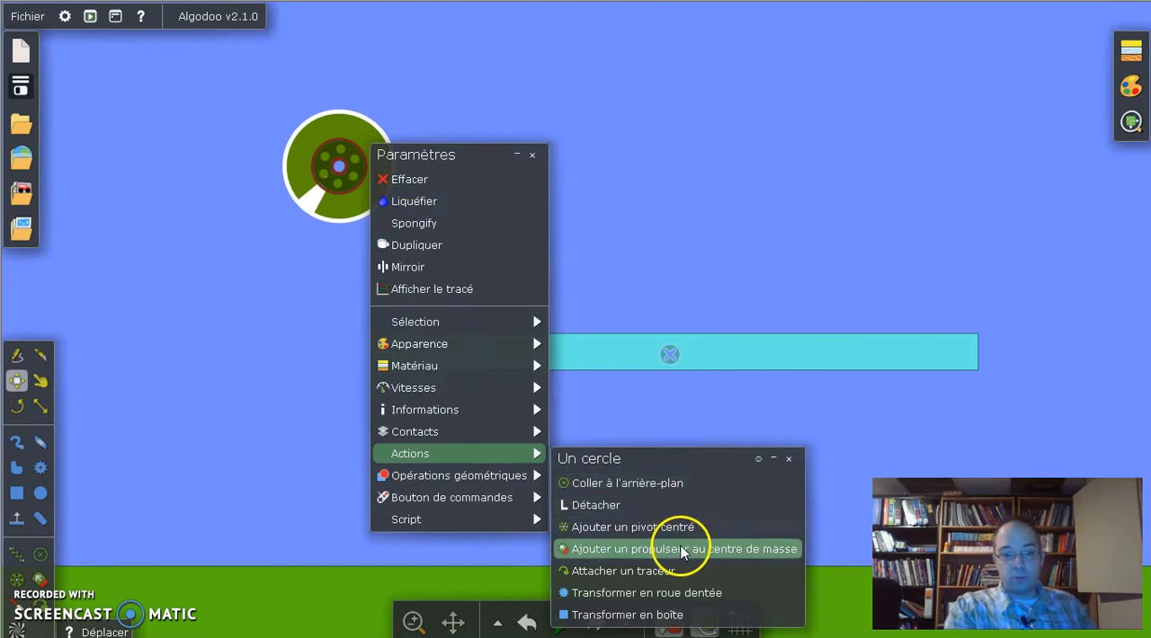
click(698, 233)
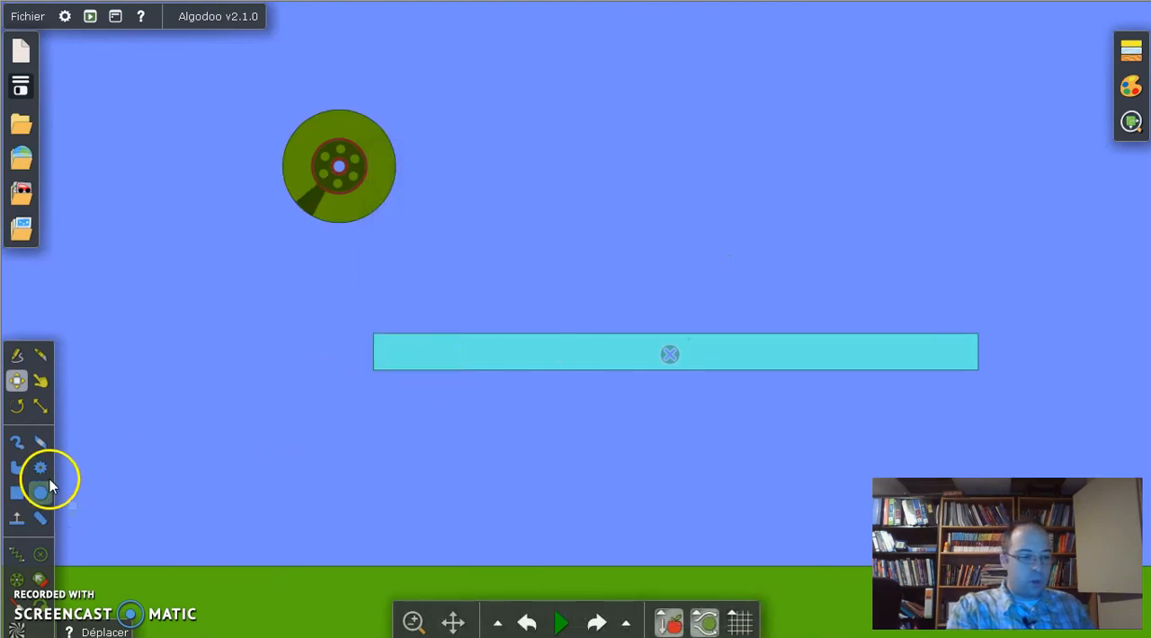
Step: Draw a small horizontal box and place it on top of the long box's left end
click(16, 493)
drag(392, 267, 483, 309)
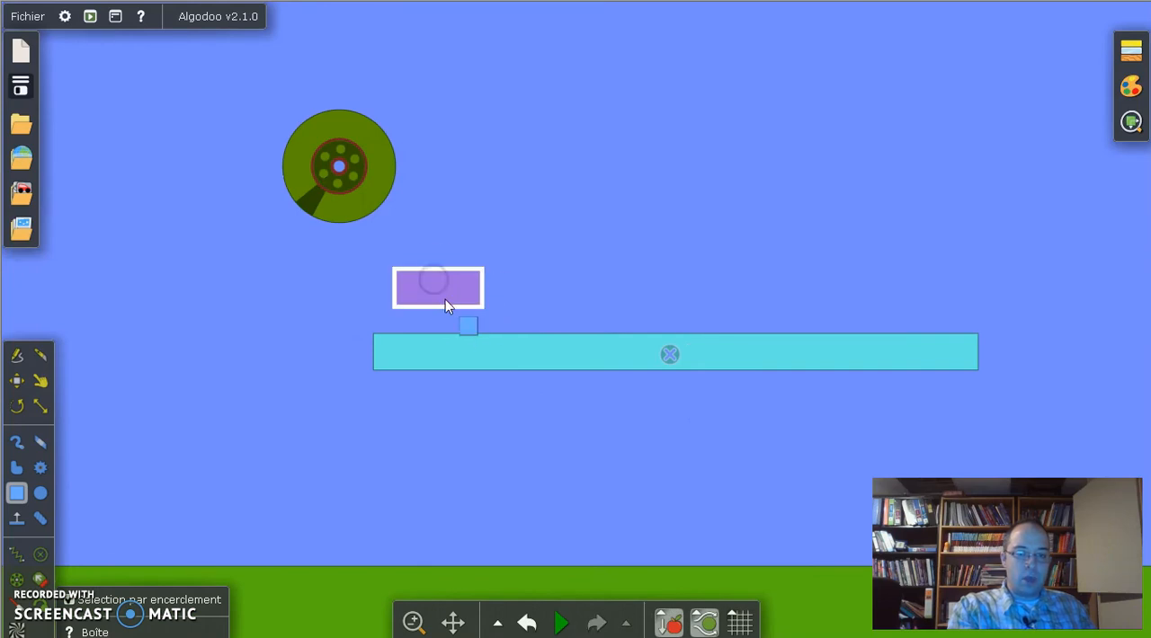
click(17, 381)
drag(417, 297, 408, 320)
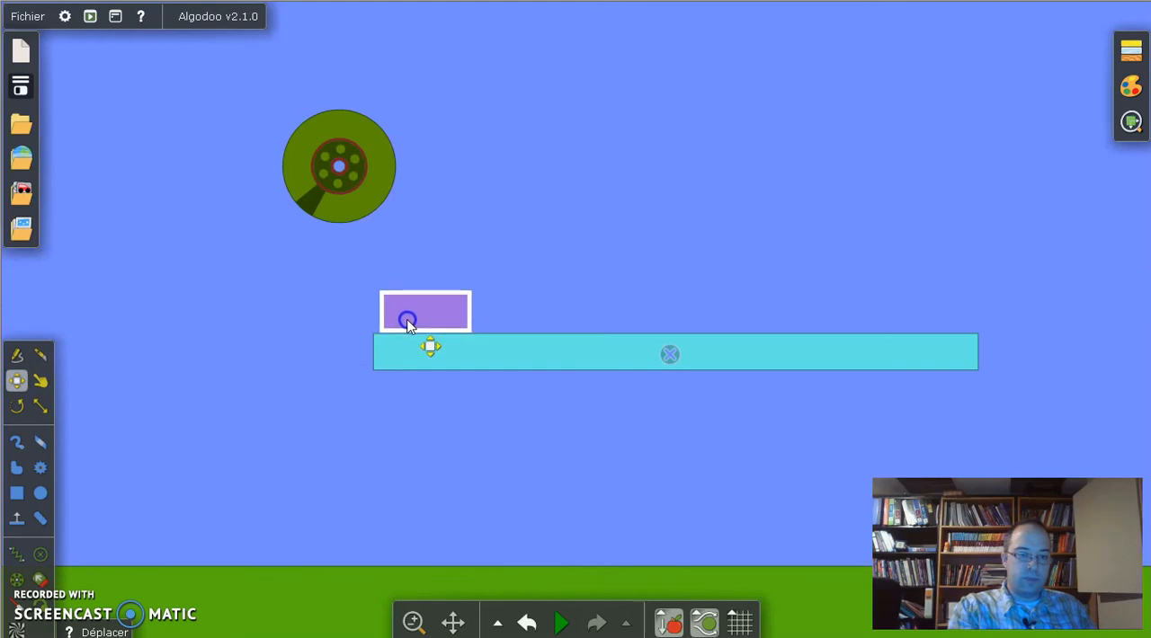
Step: Add a thruster at the small box's centre of mass, and run the simulation before pausing it
right_click(409, 322)
click(521, 570)
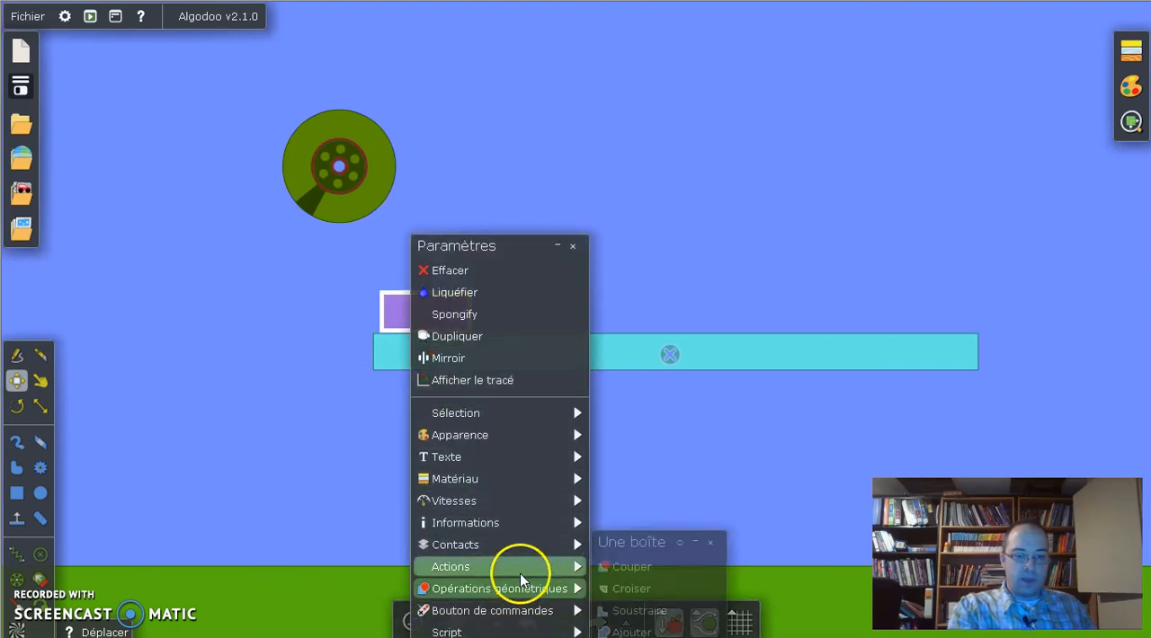
click(746, 566)
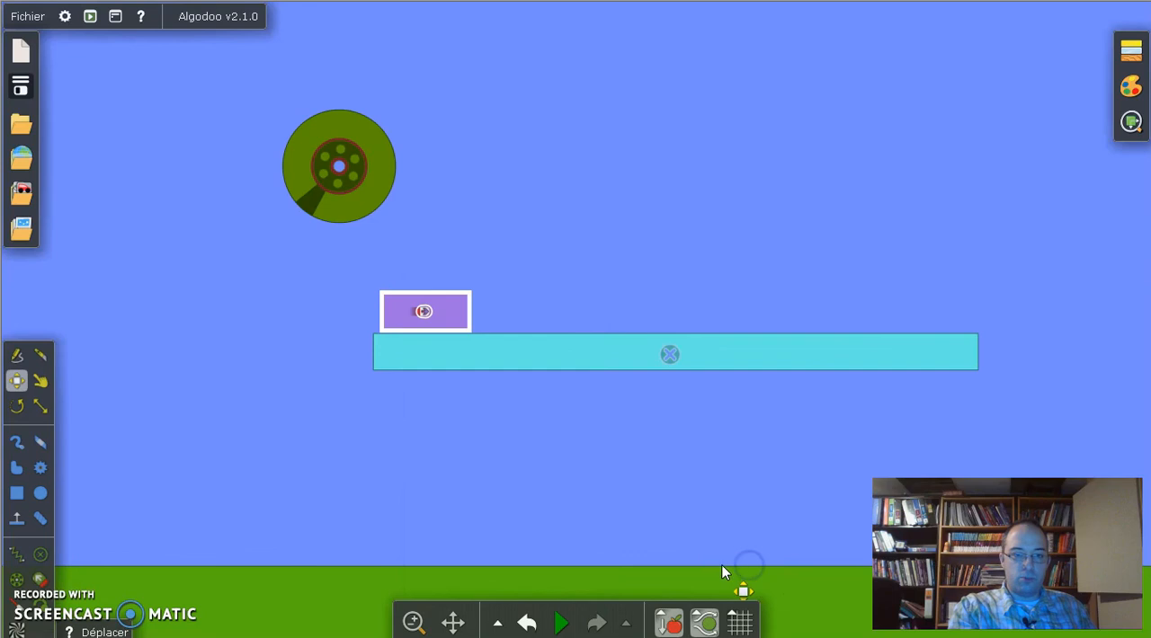
click(559, 620)
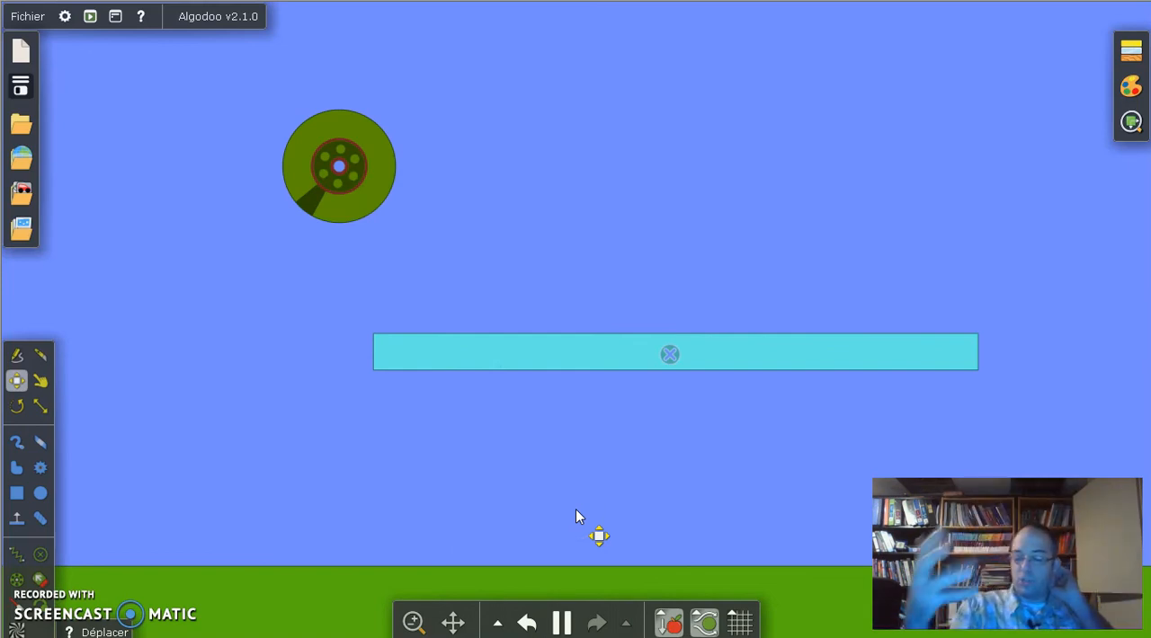
click(364, 214)
drag(364, 212, 352, 184)
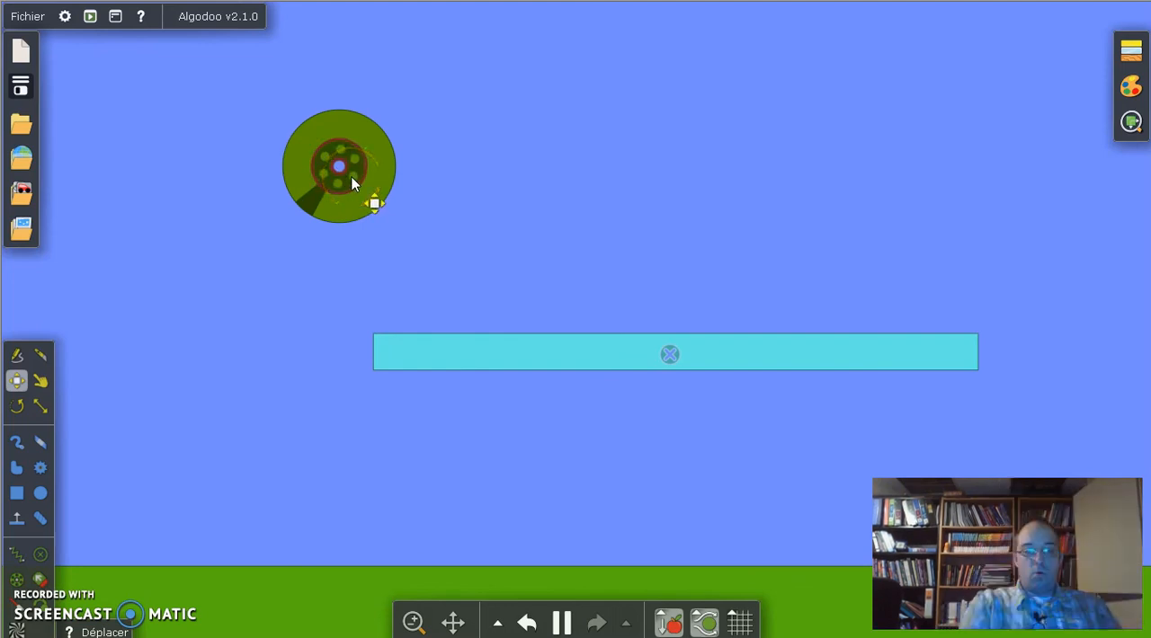
click(561, 623)
Step: Enable the rotary motor on the circle's centred pivot, and run the simulation to spin it
drag(309, 202, 285, 205)
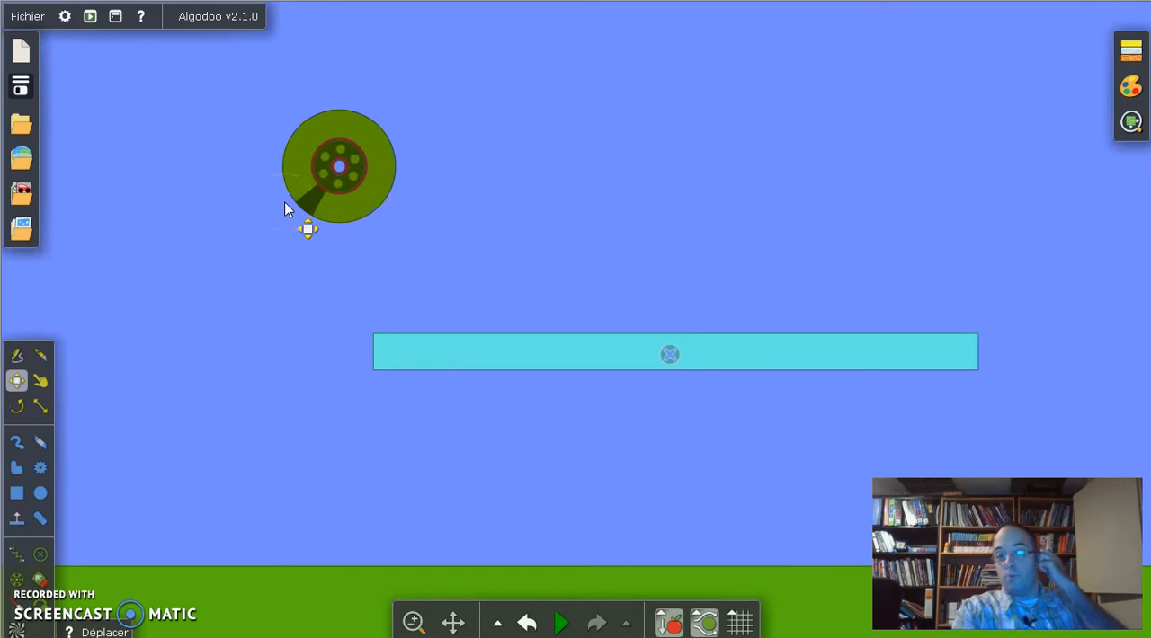
drag(336, 176, 361, 169)
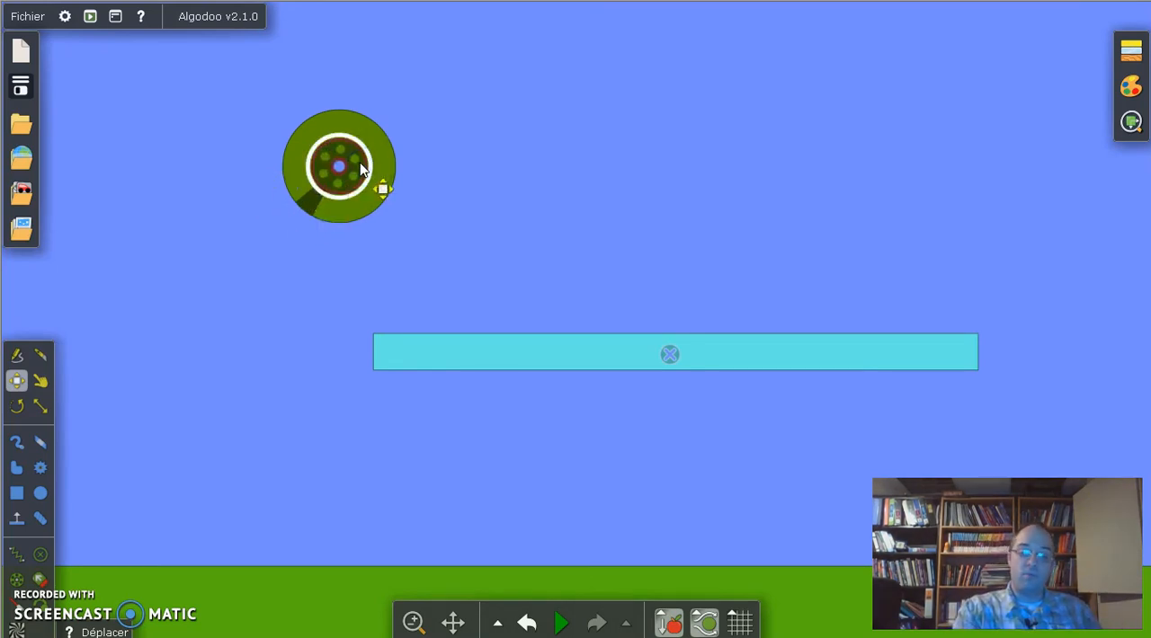
right_click(360, 168)
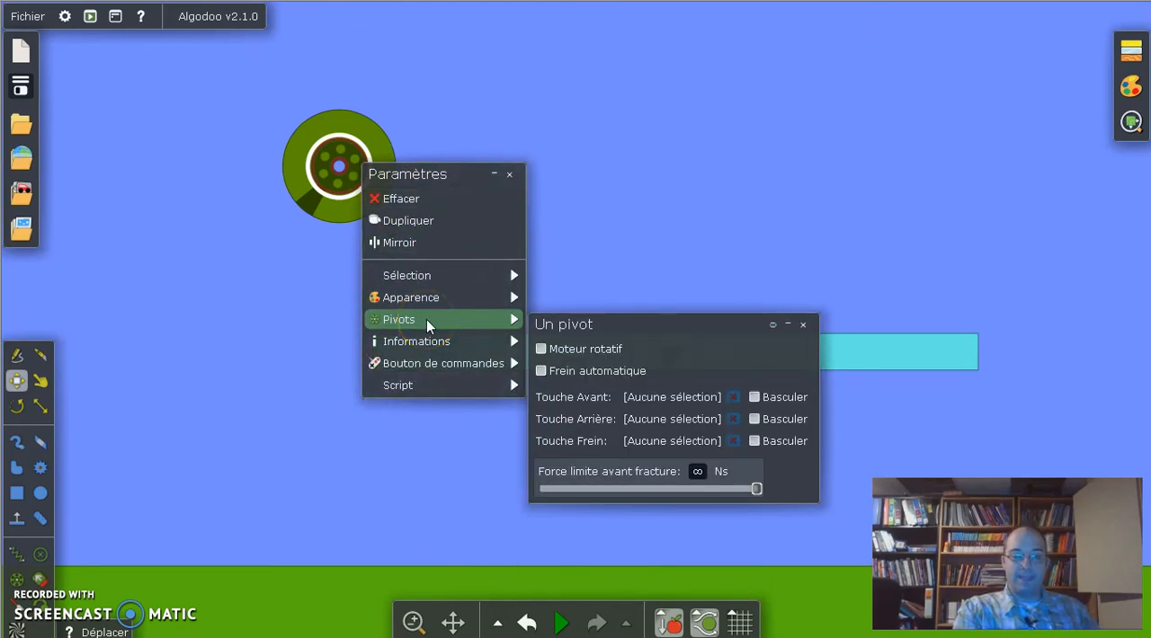
click(635, 349)
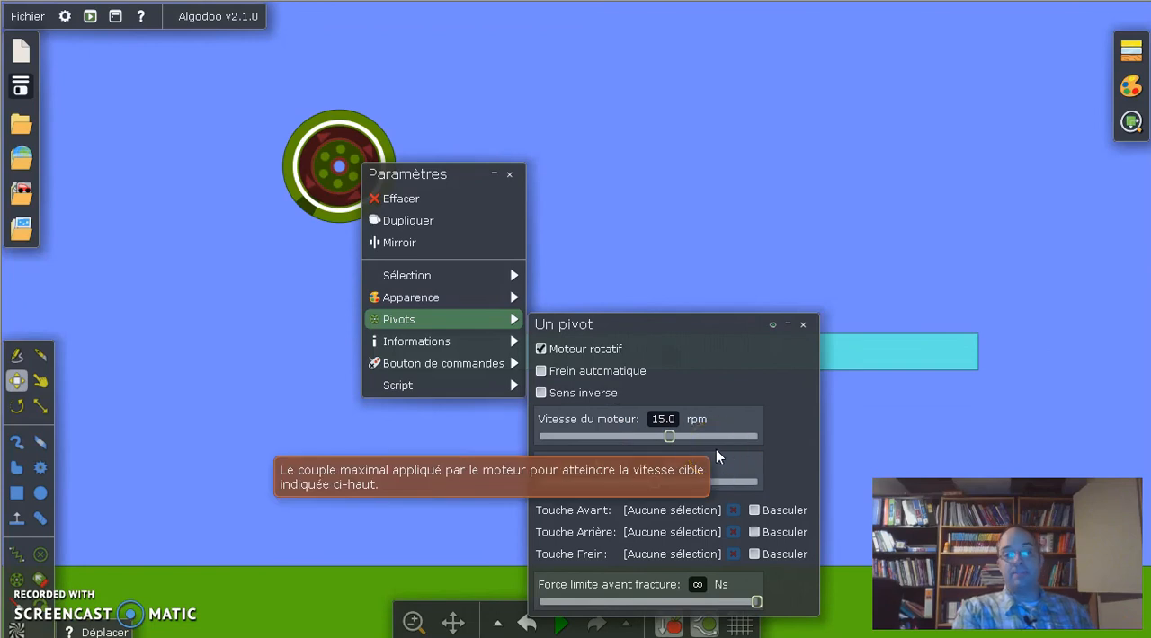
click(667, 421)
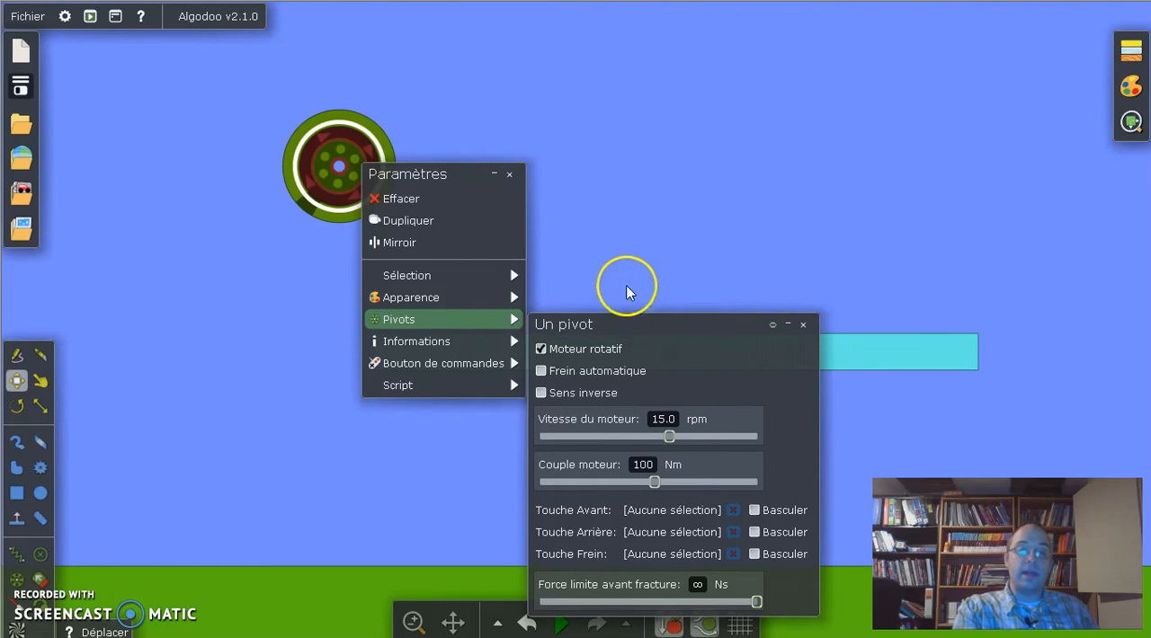
click(629, 235)
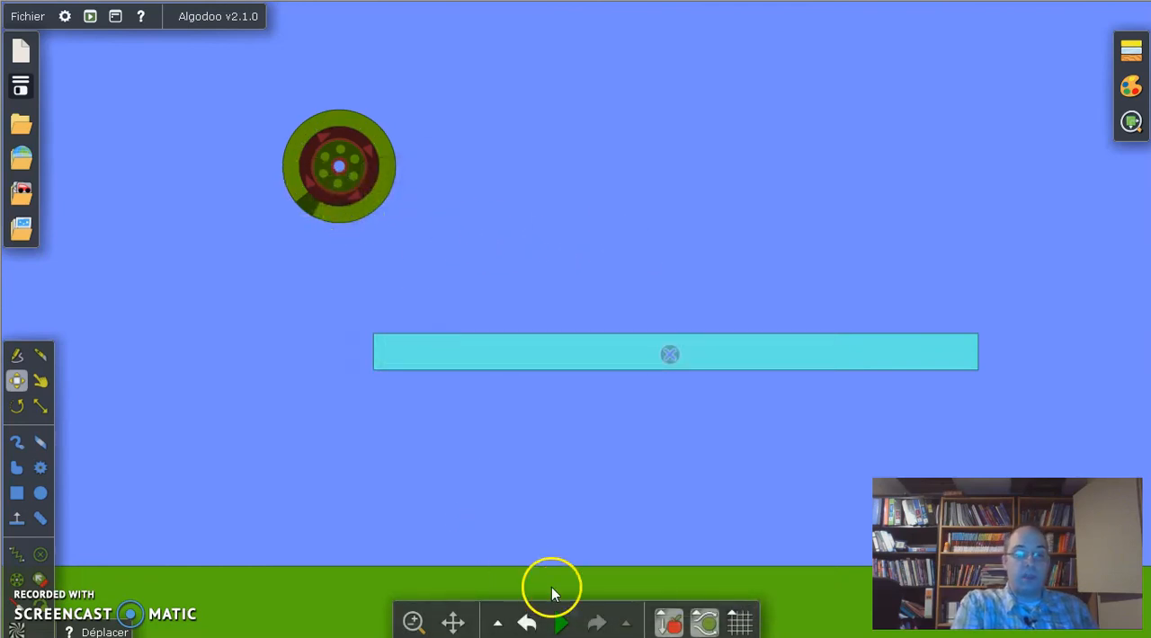
click(561, 622)
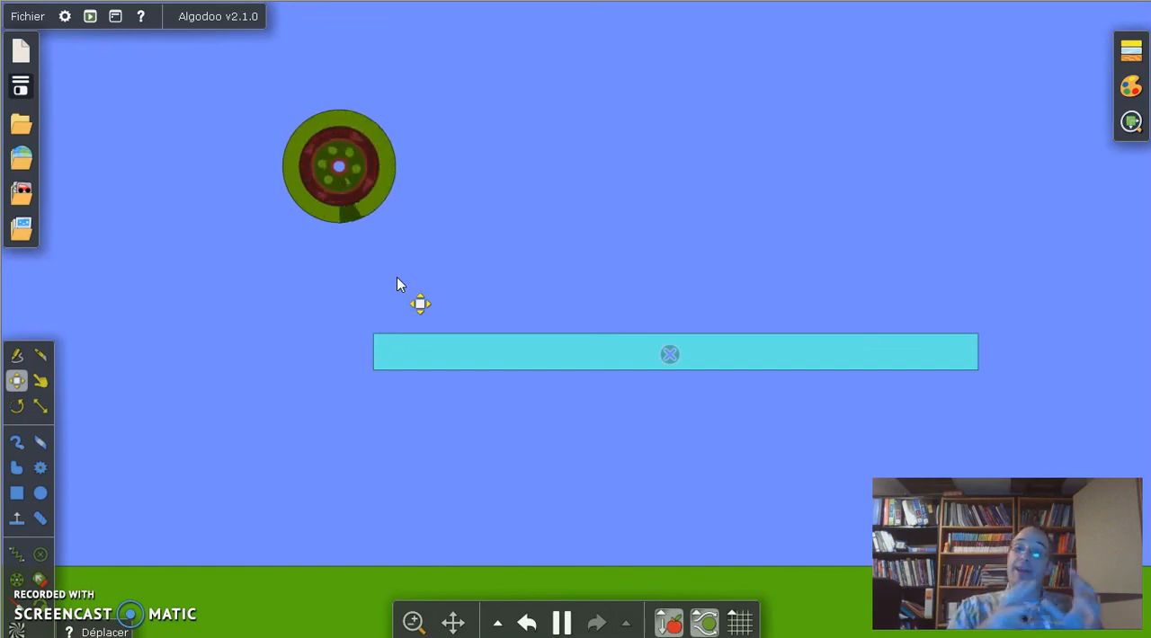
click(352, 342)
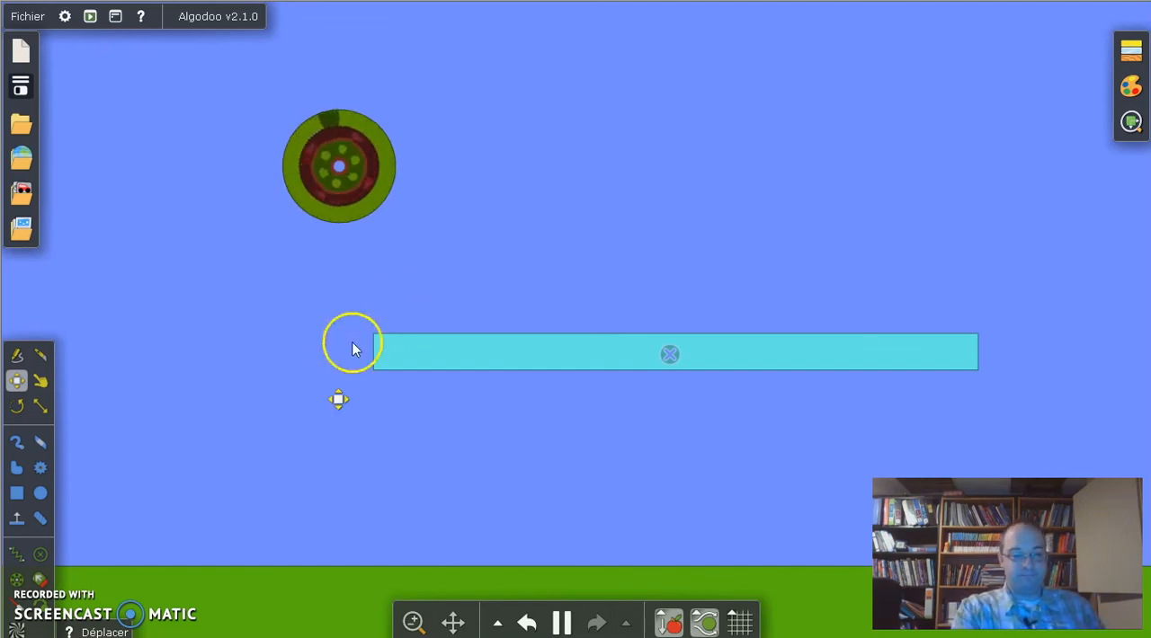